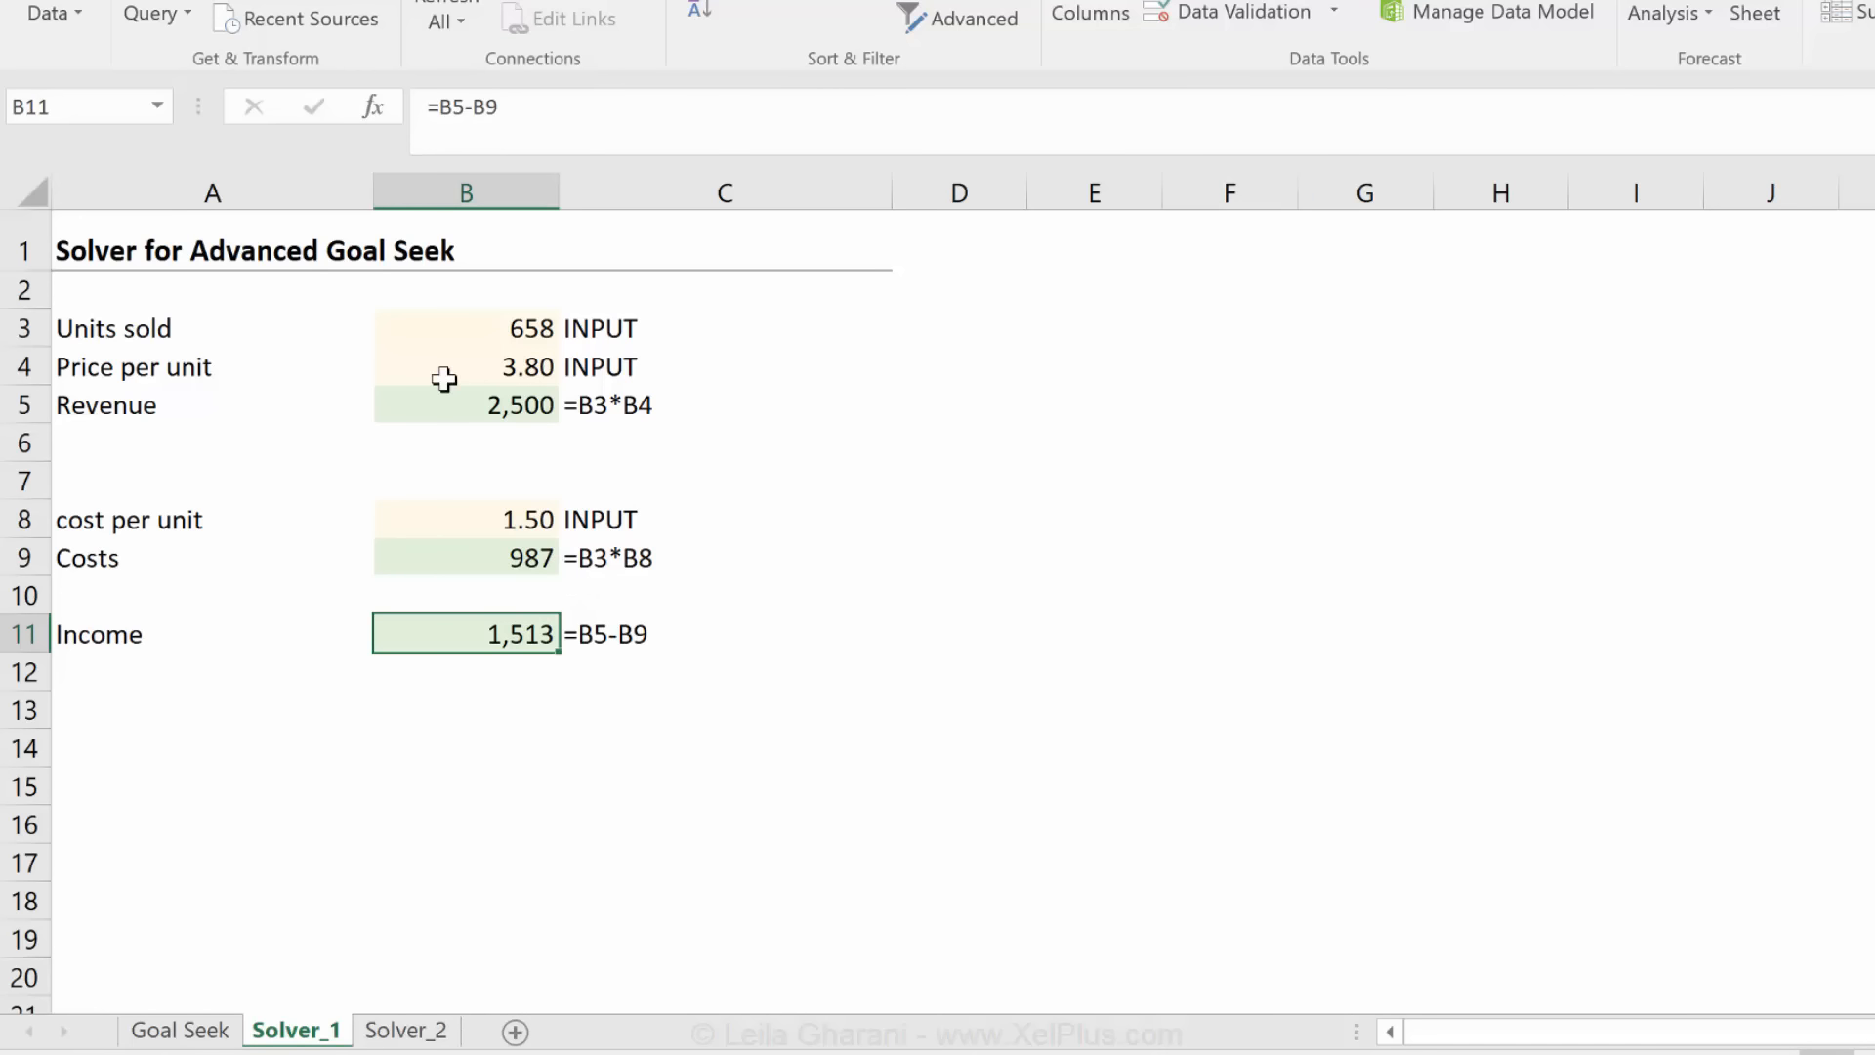
Examine the price per unit, revenue, cost per unit, costs and income cells (B4, B5, B8, B9, B11) and their formulas
click(507, 357)
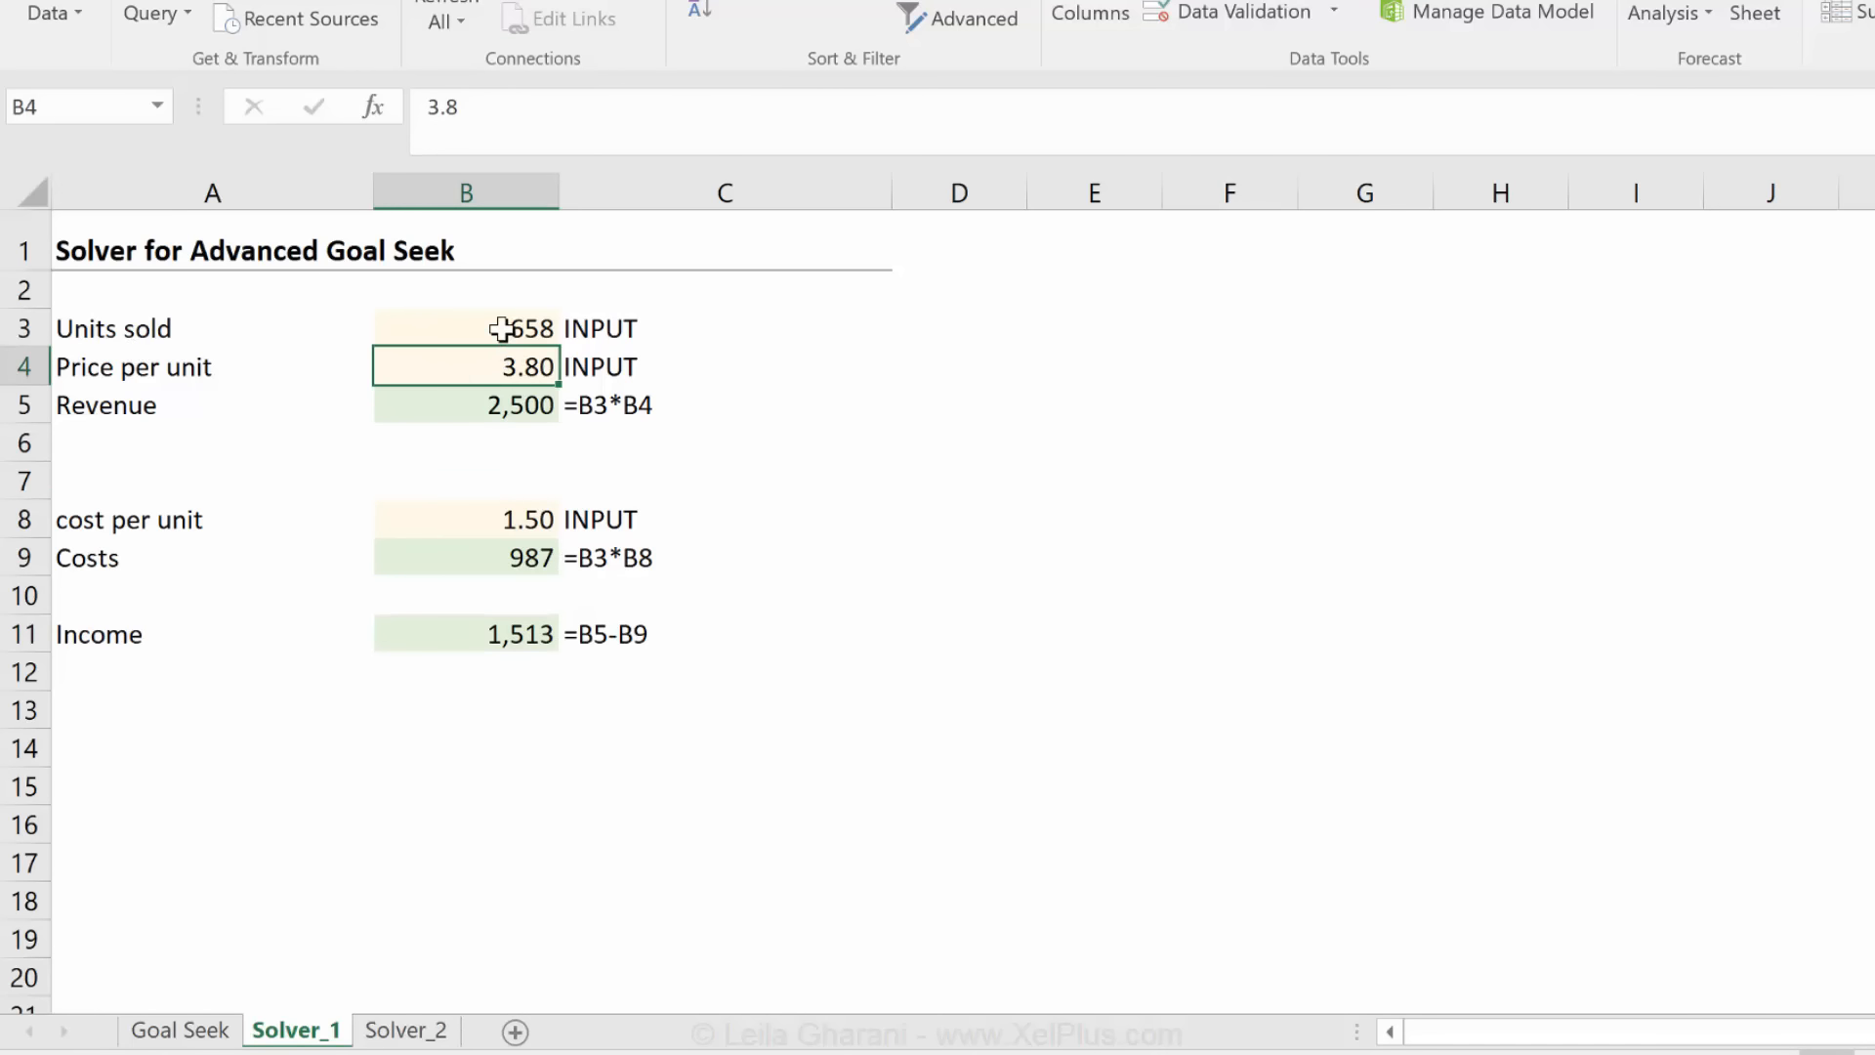
click(447, 404)
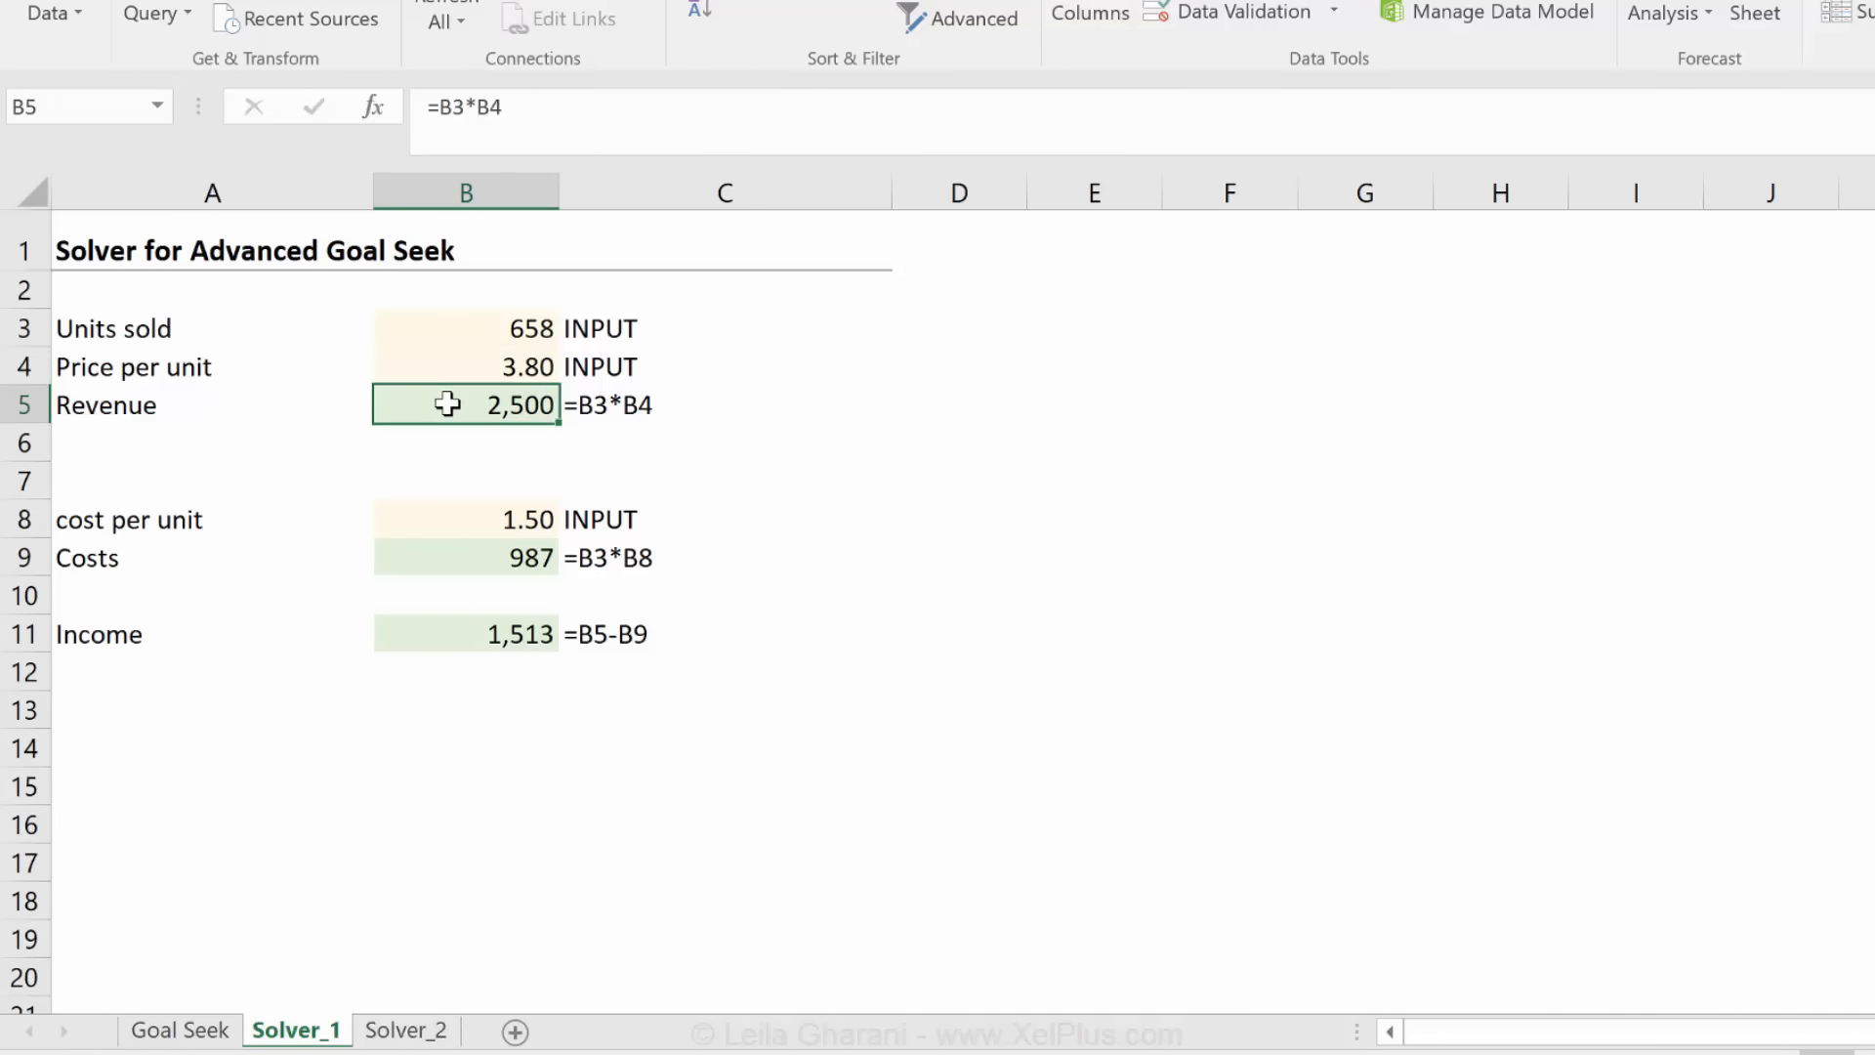
click(432, 524)
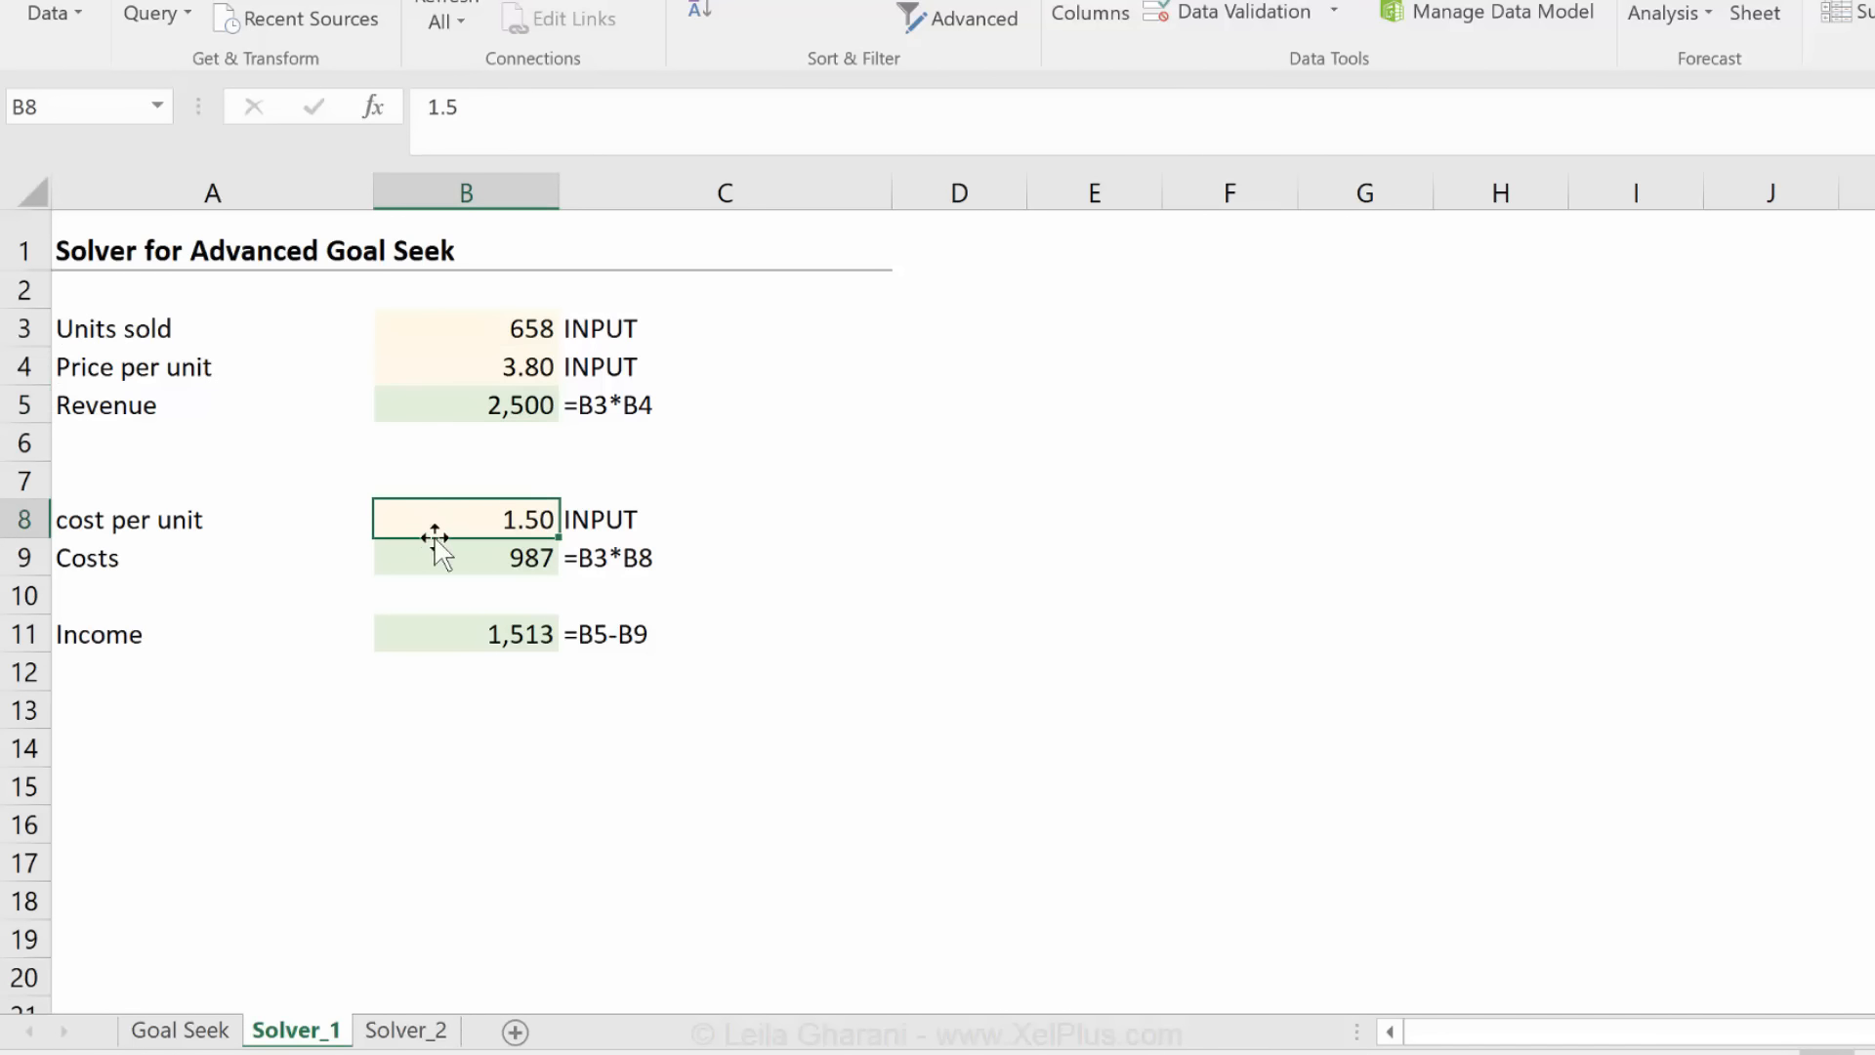
click(446, 558)
click(462, 637)
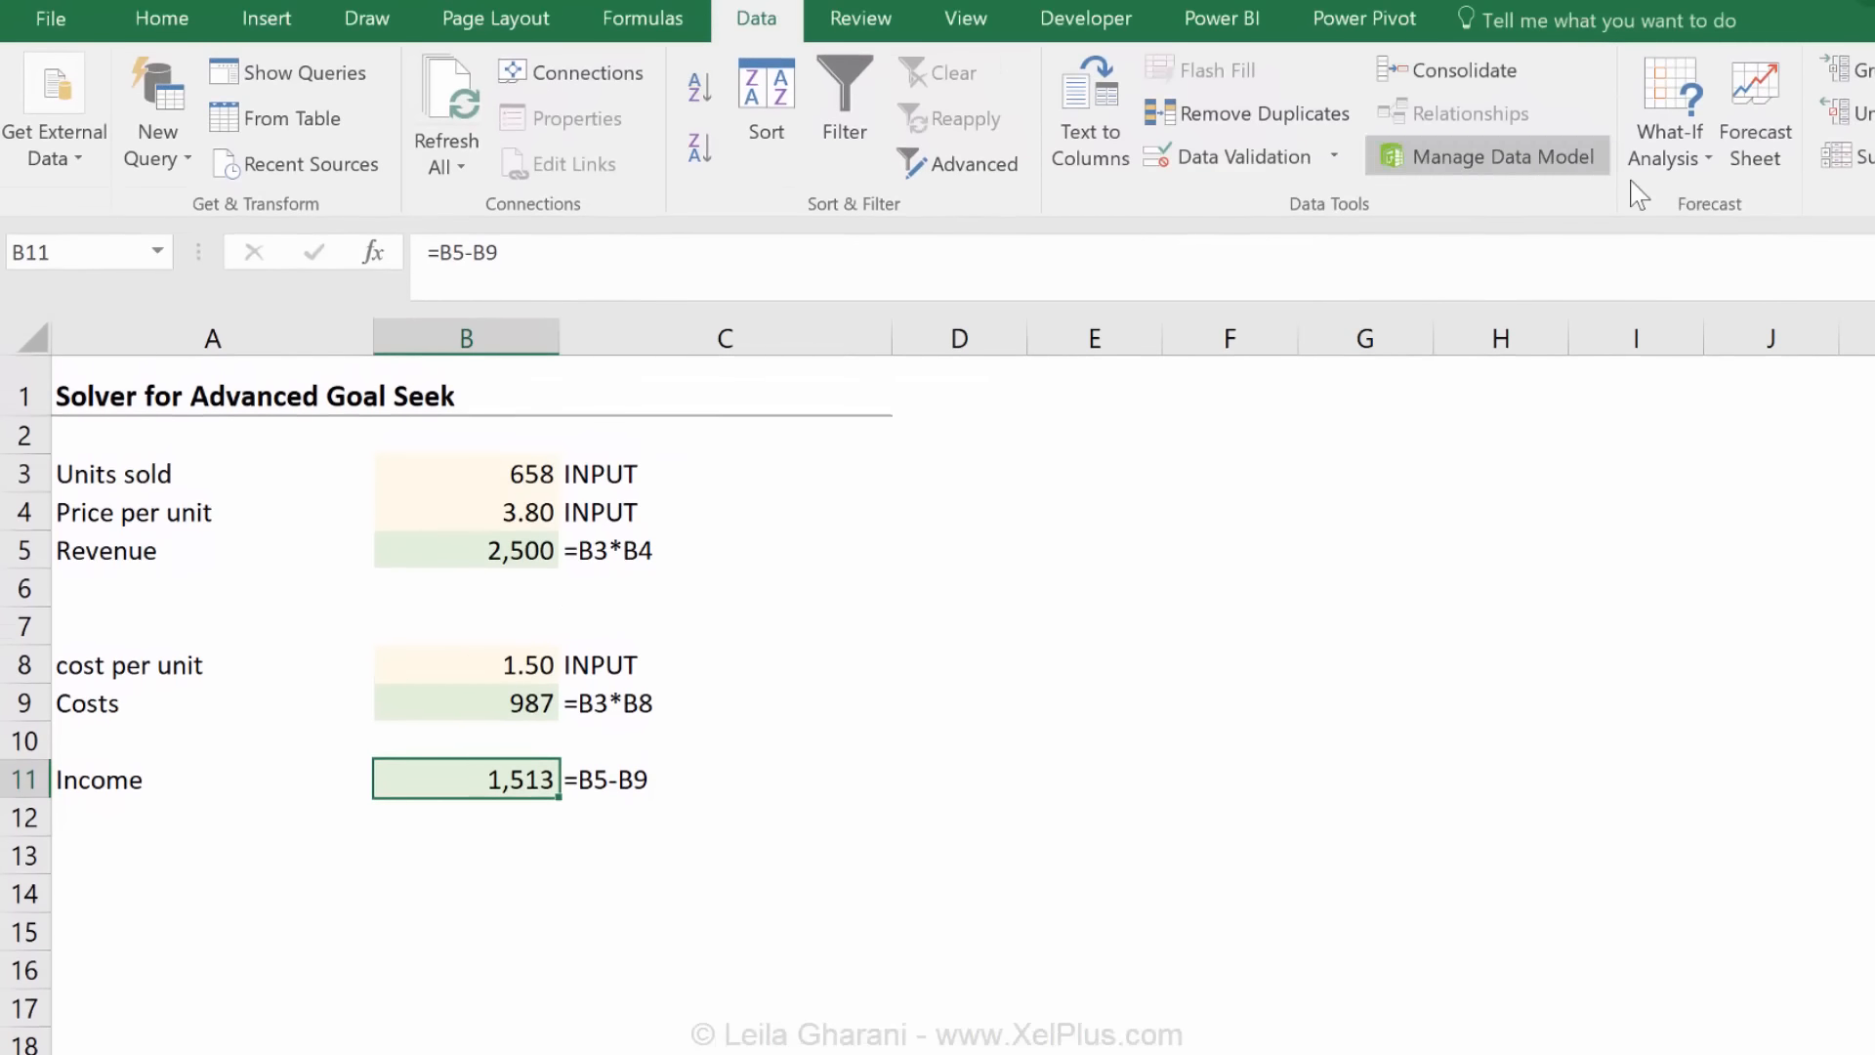
click(1669, 157)
click(1684, 258)
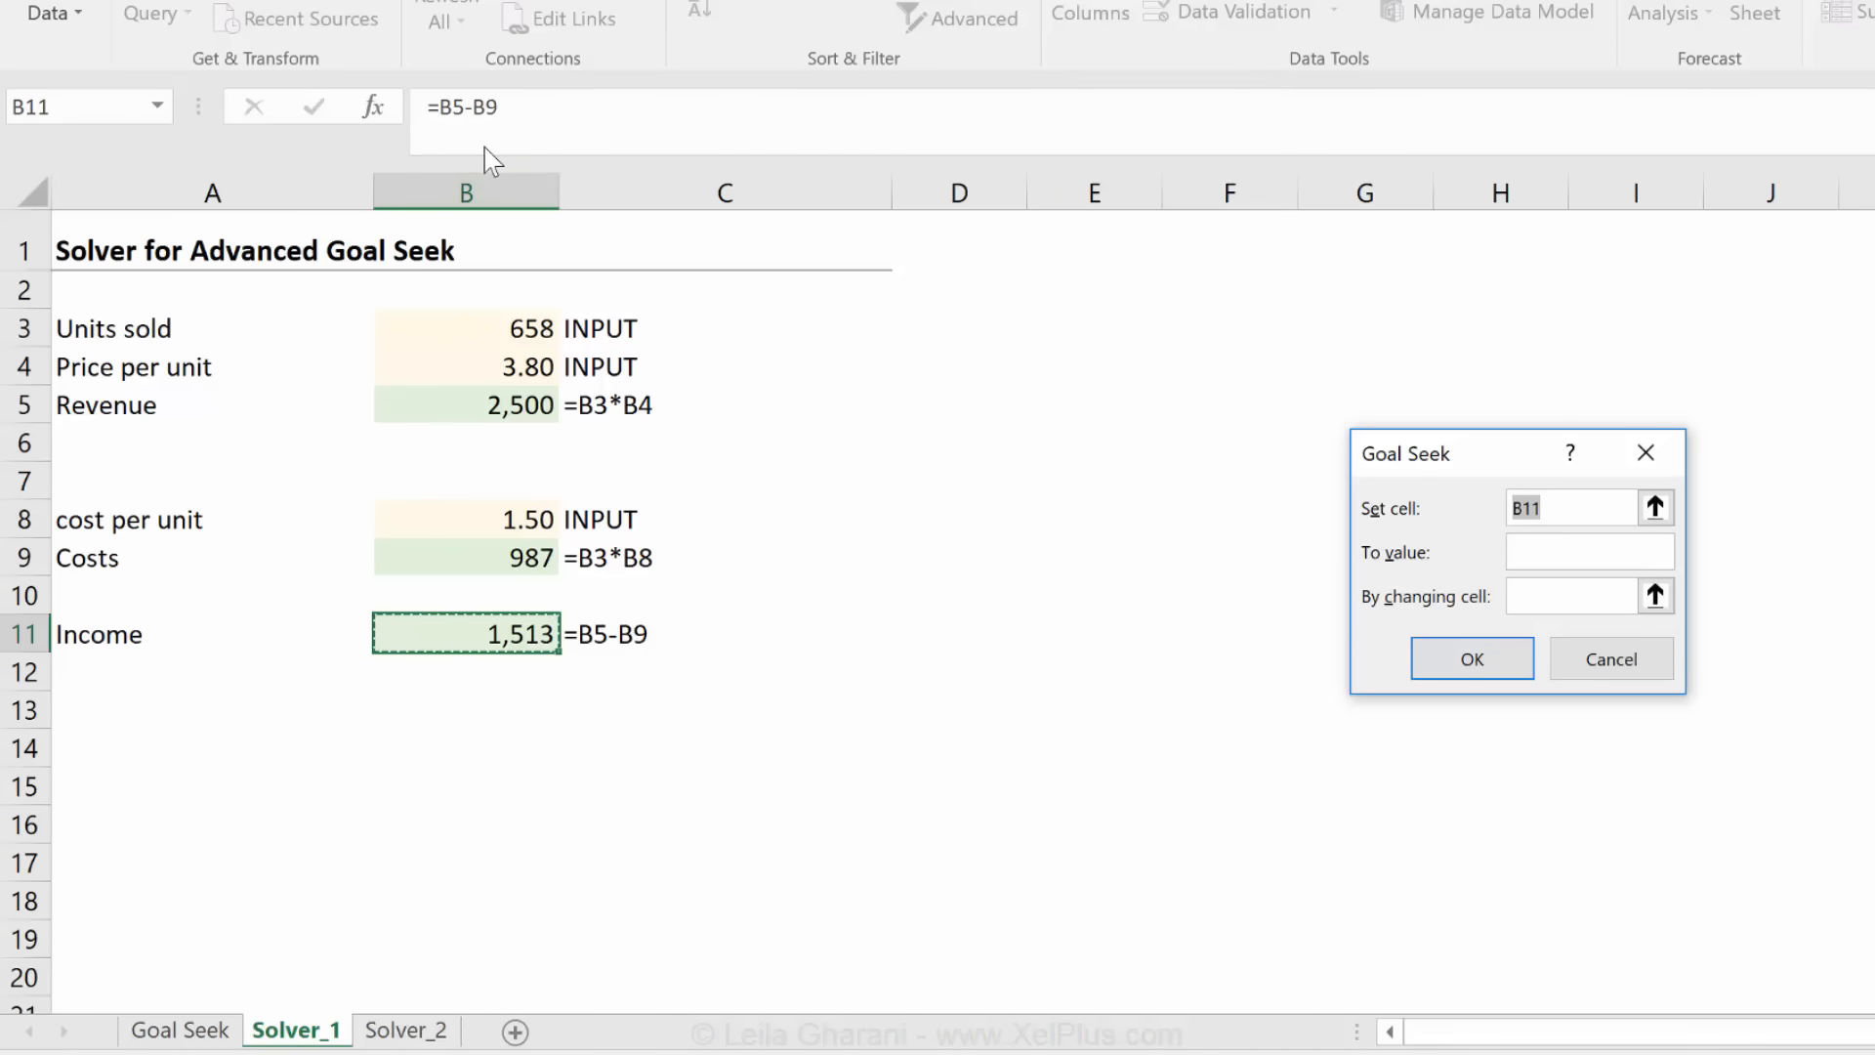
click(1547, 598)
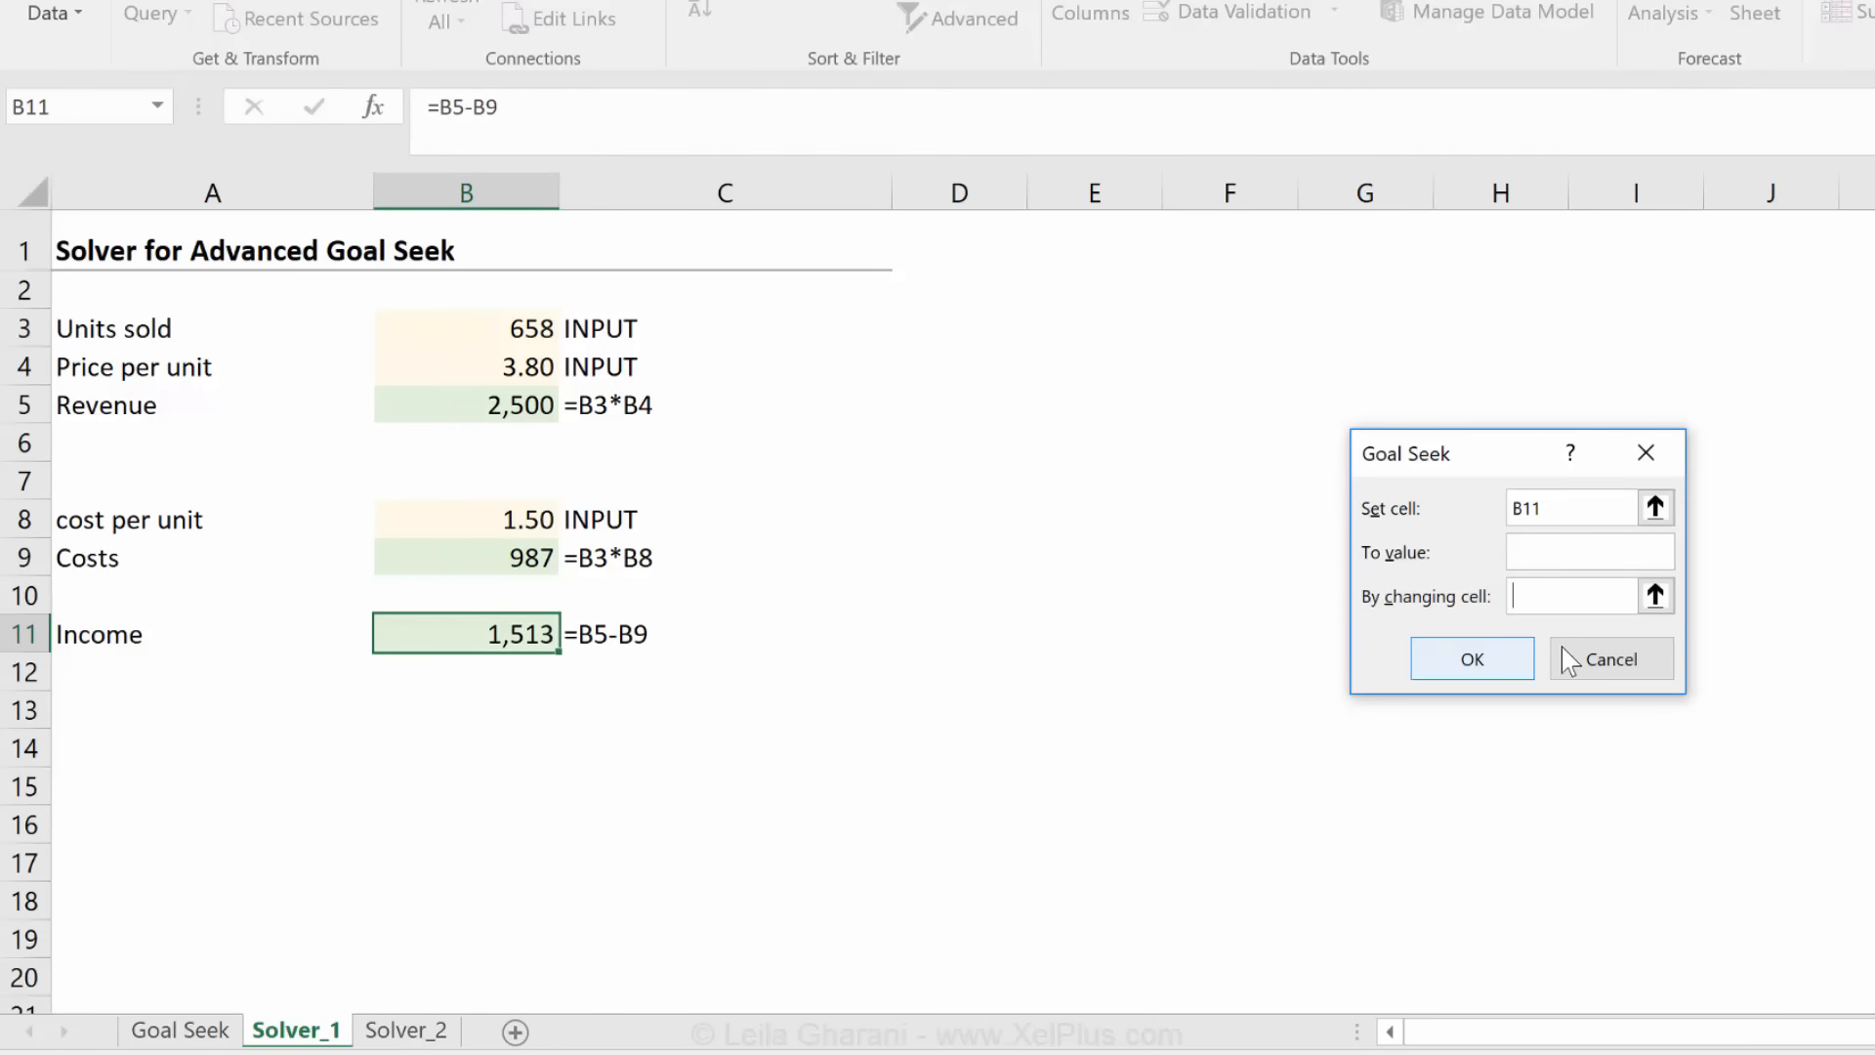
click(1576, 667)
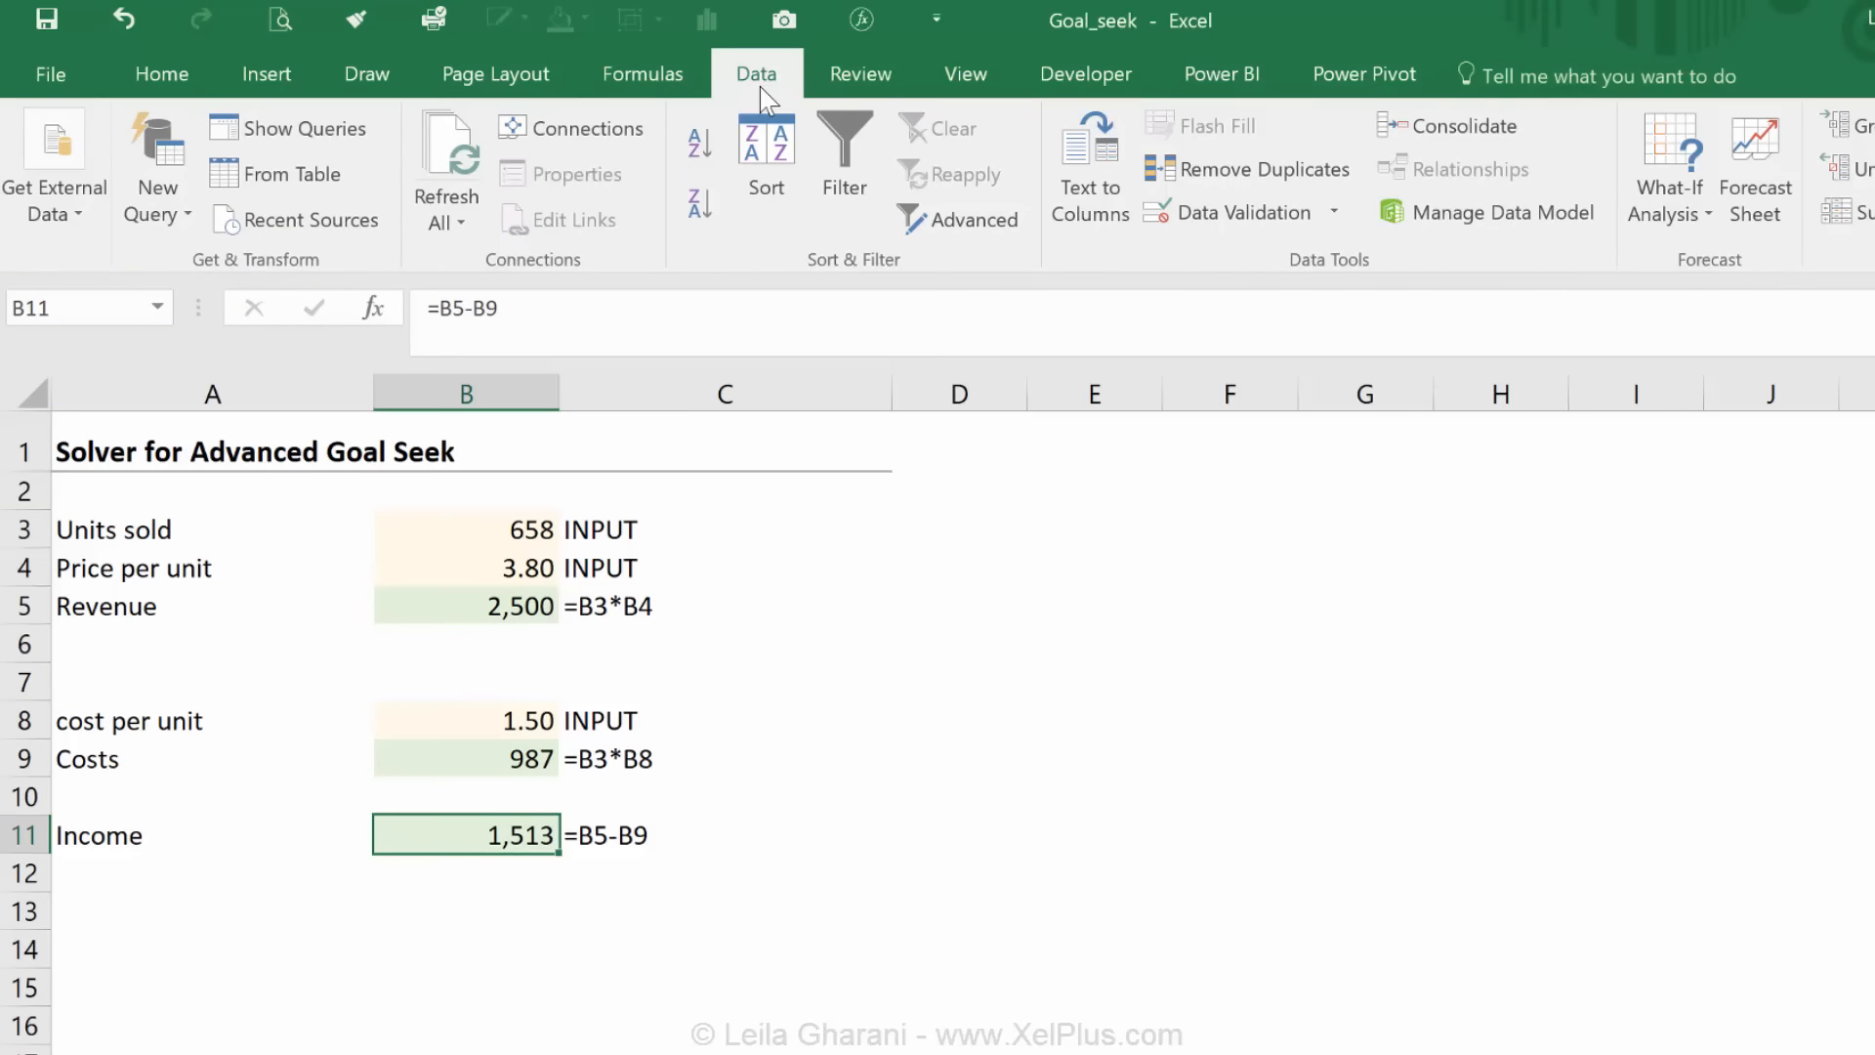
Make sure the Solver Add-in is enabled among the available Excel add-ins
click(44, 67)
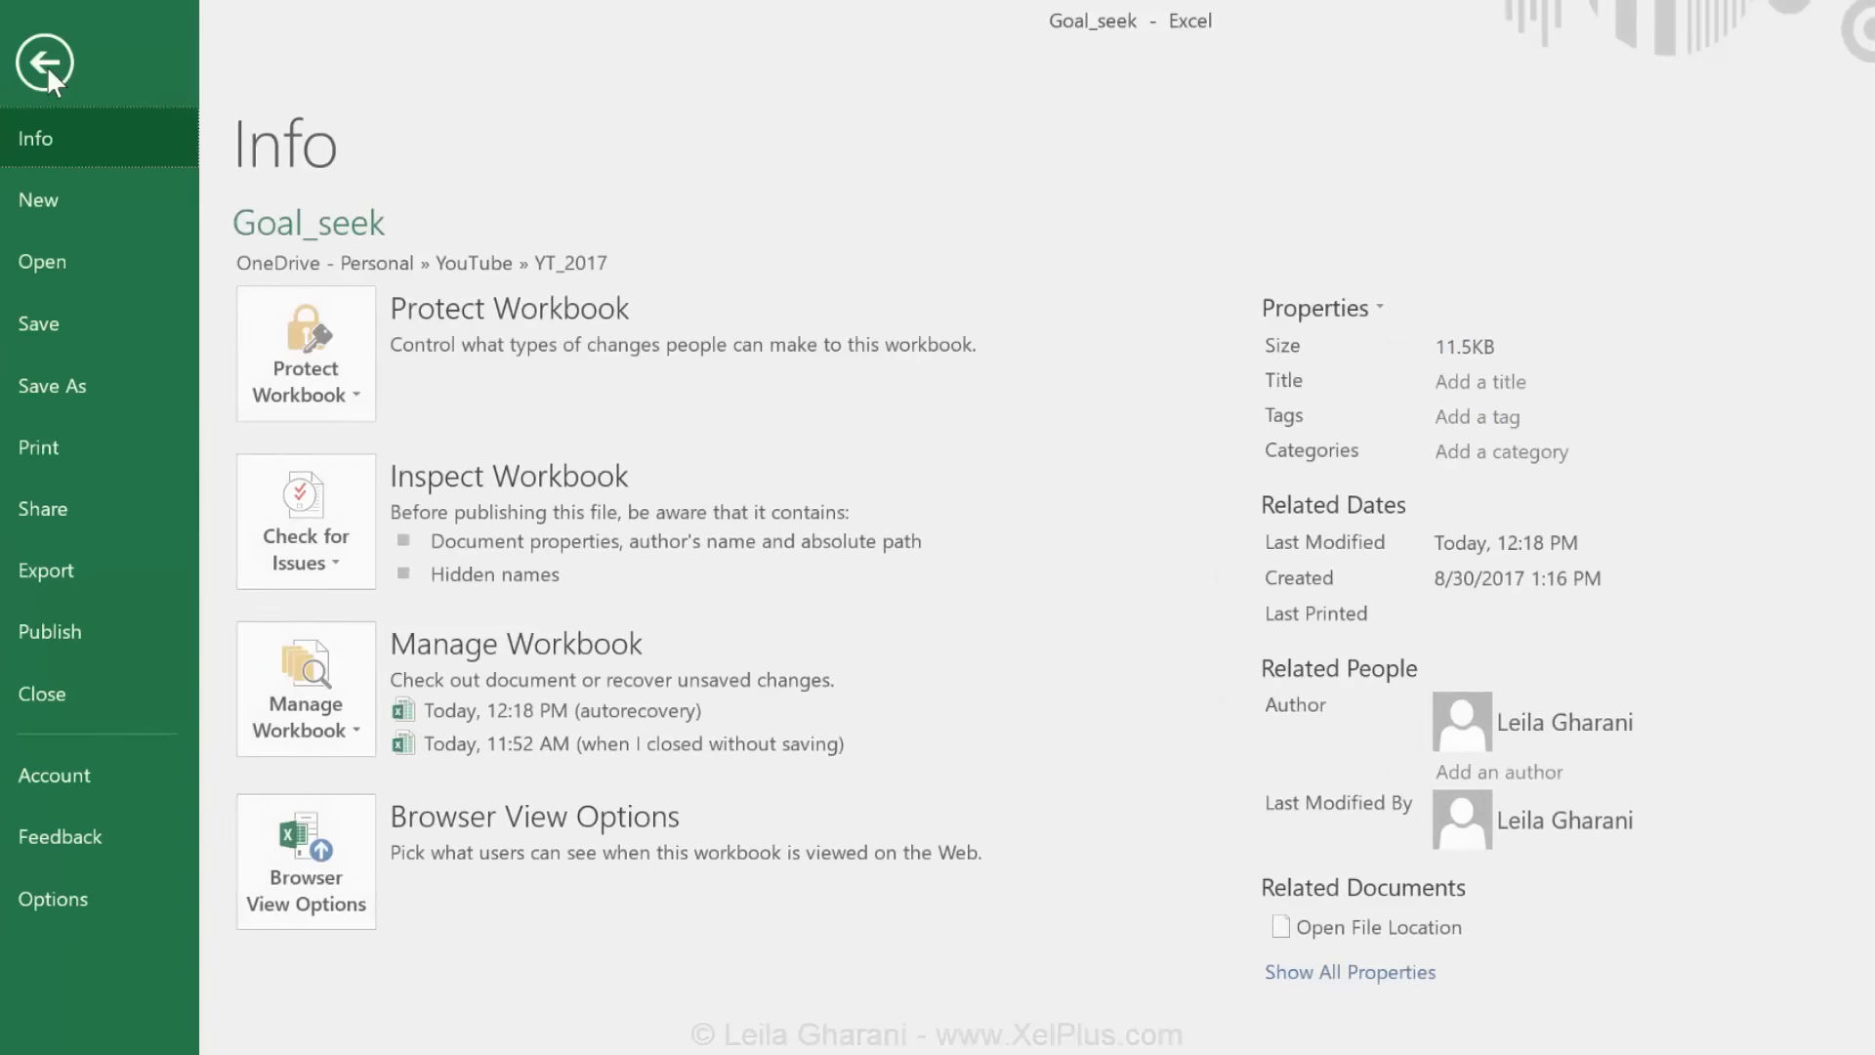
click(55, 896)
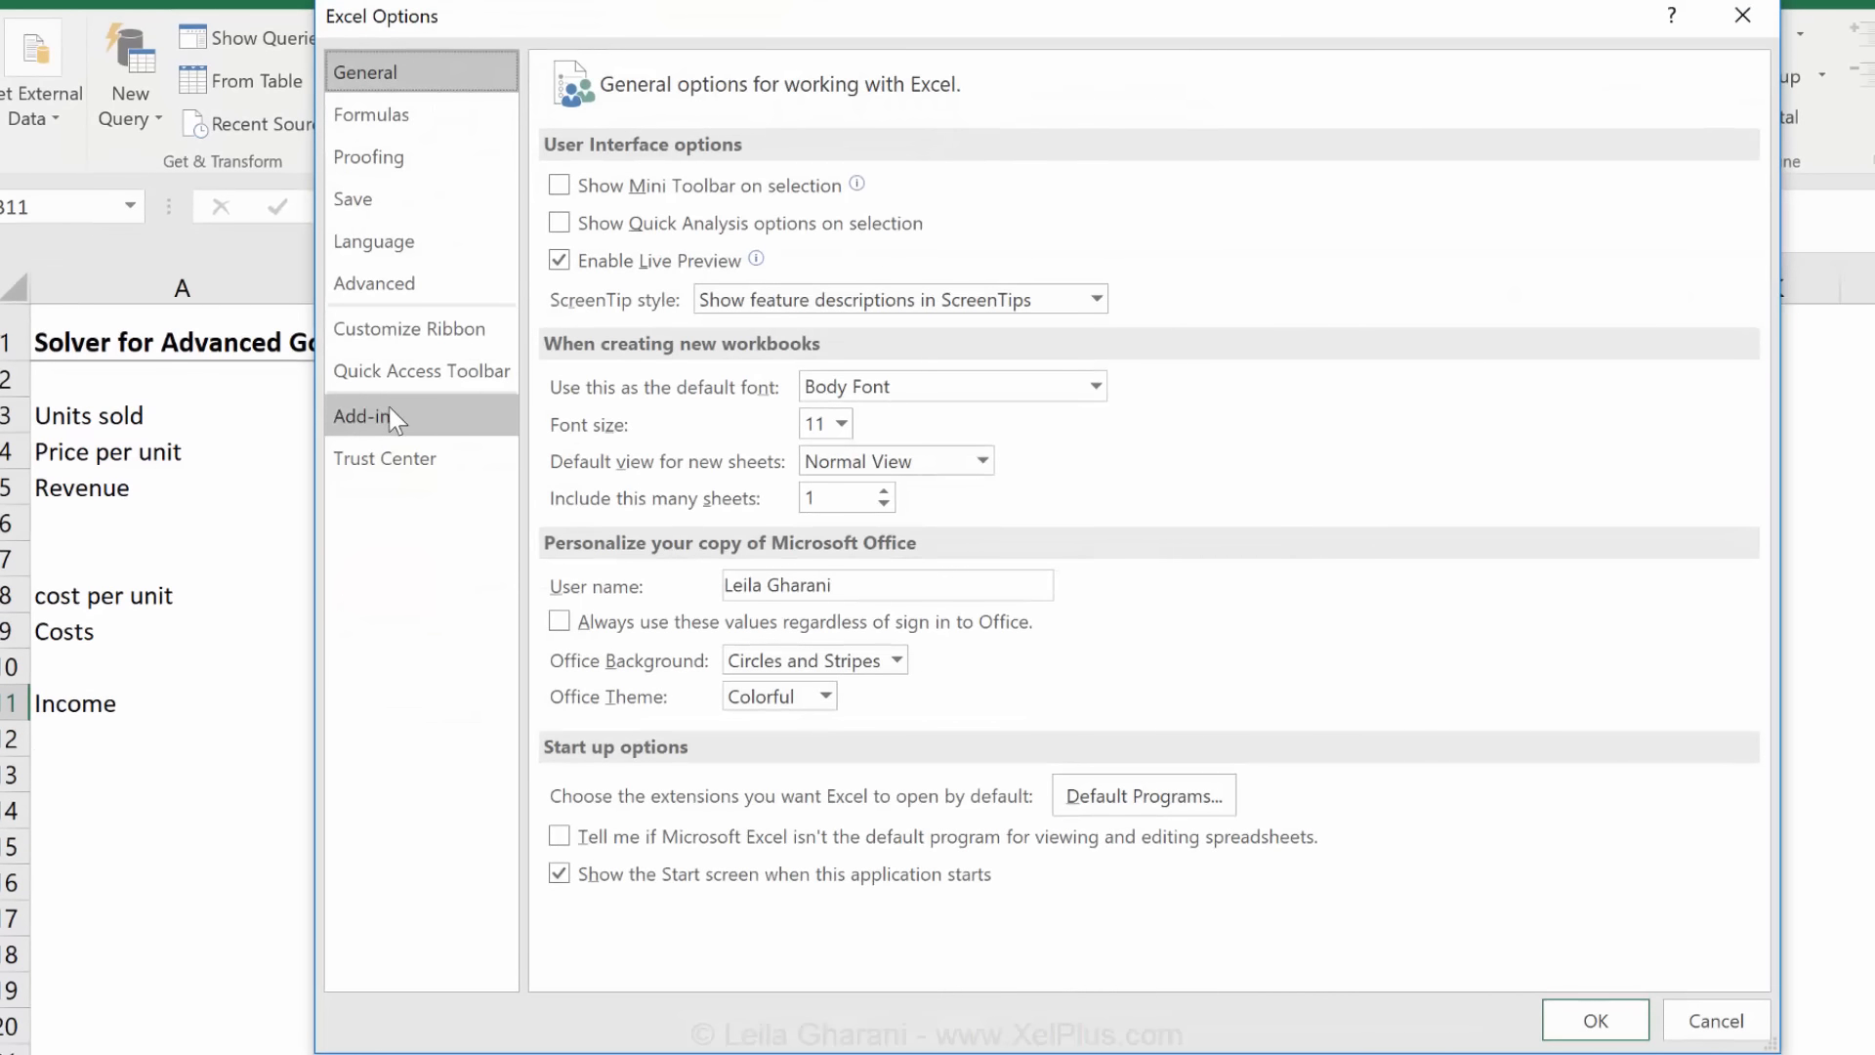
click(387, 412)
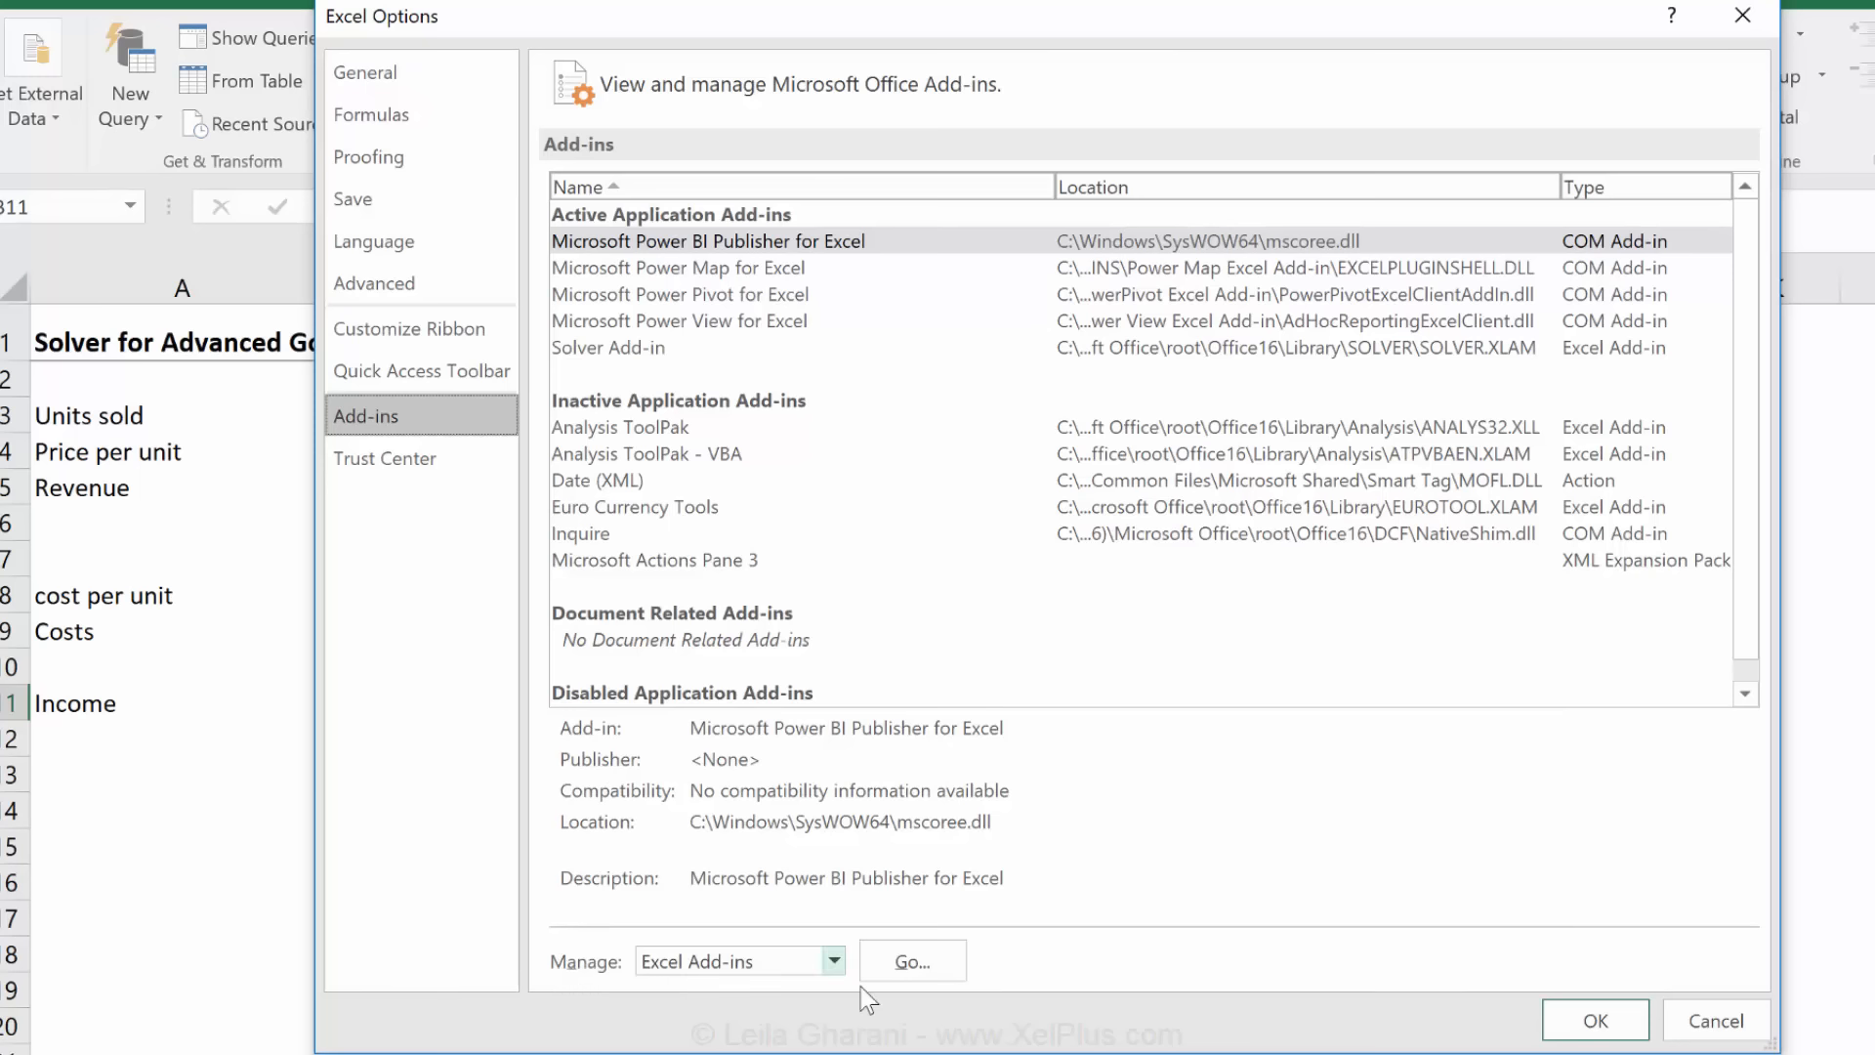
click(888, 961)
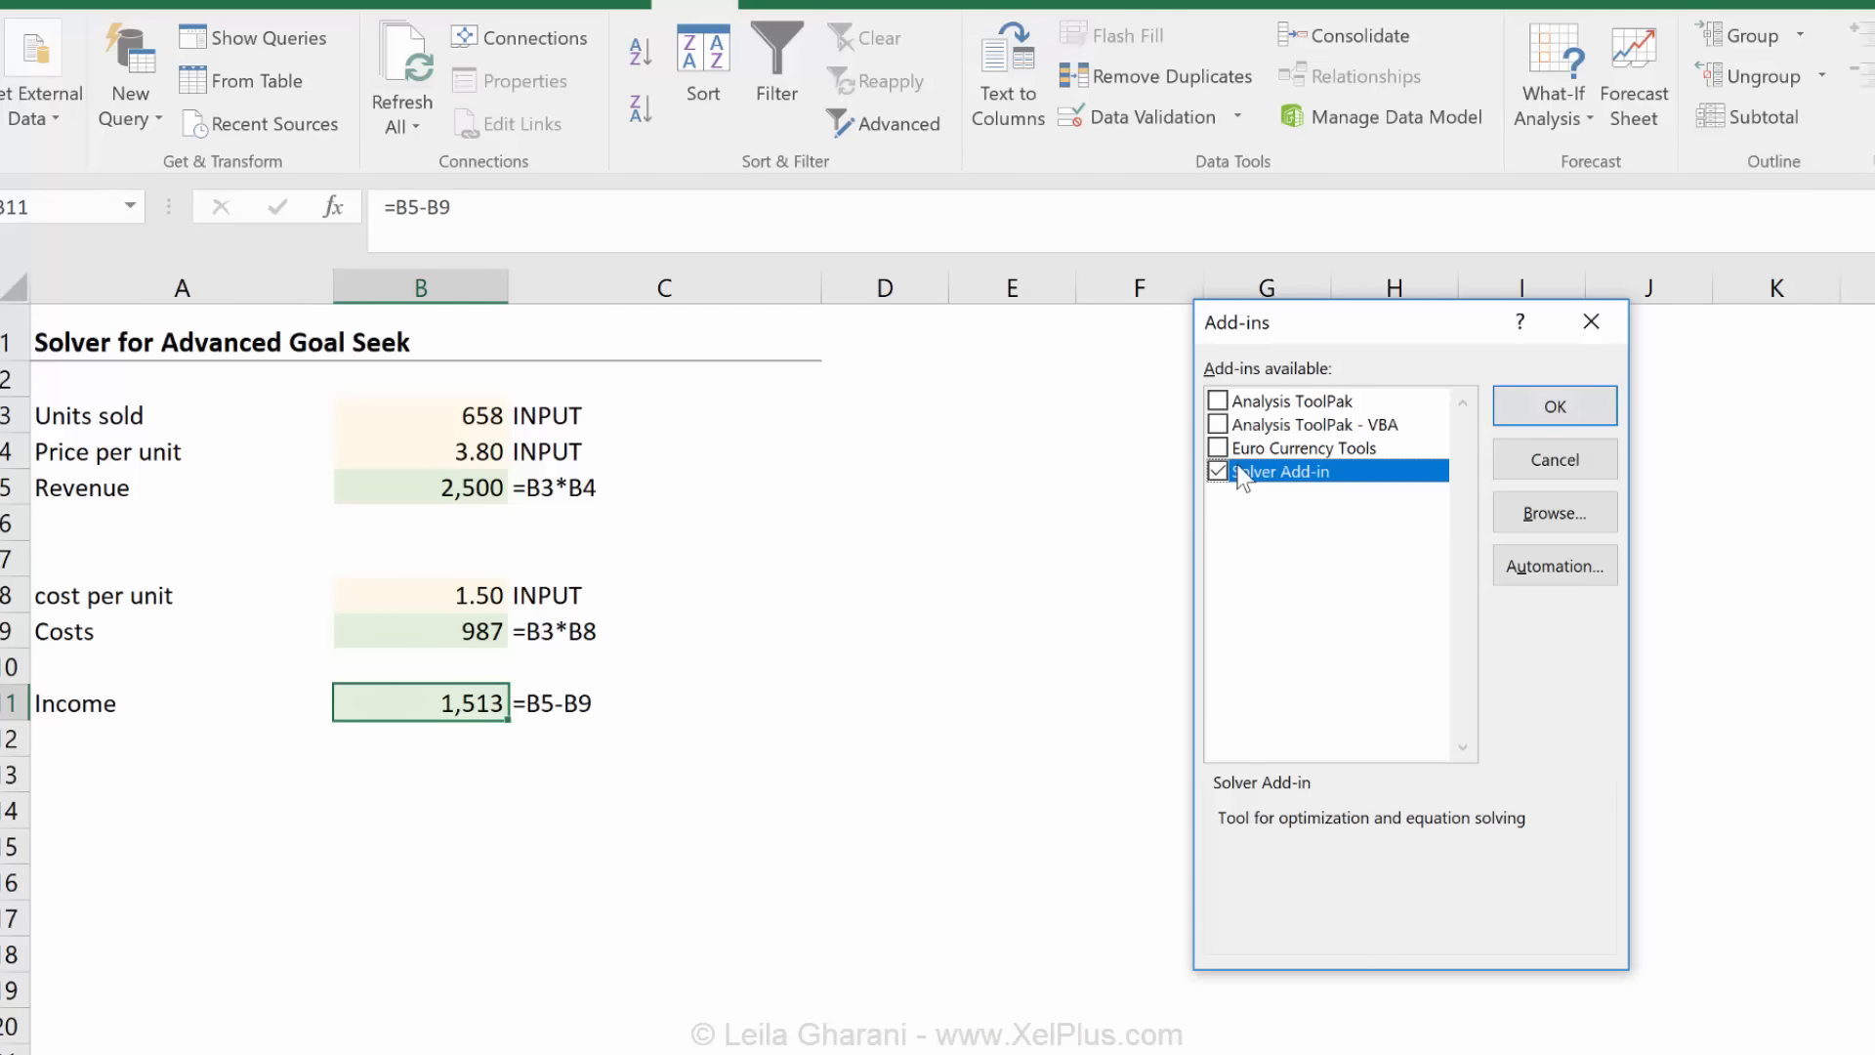
click(1572, 410)
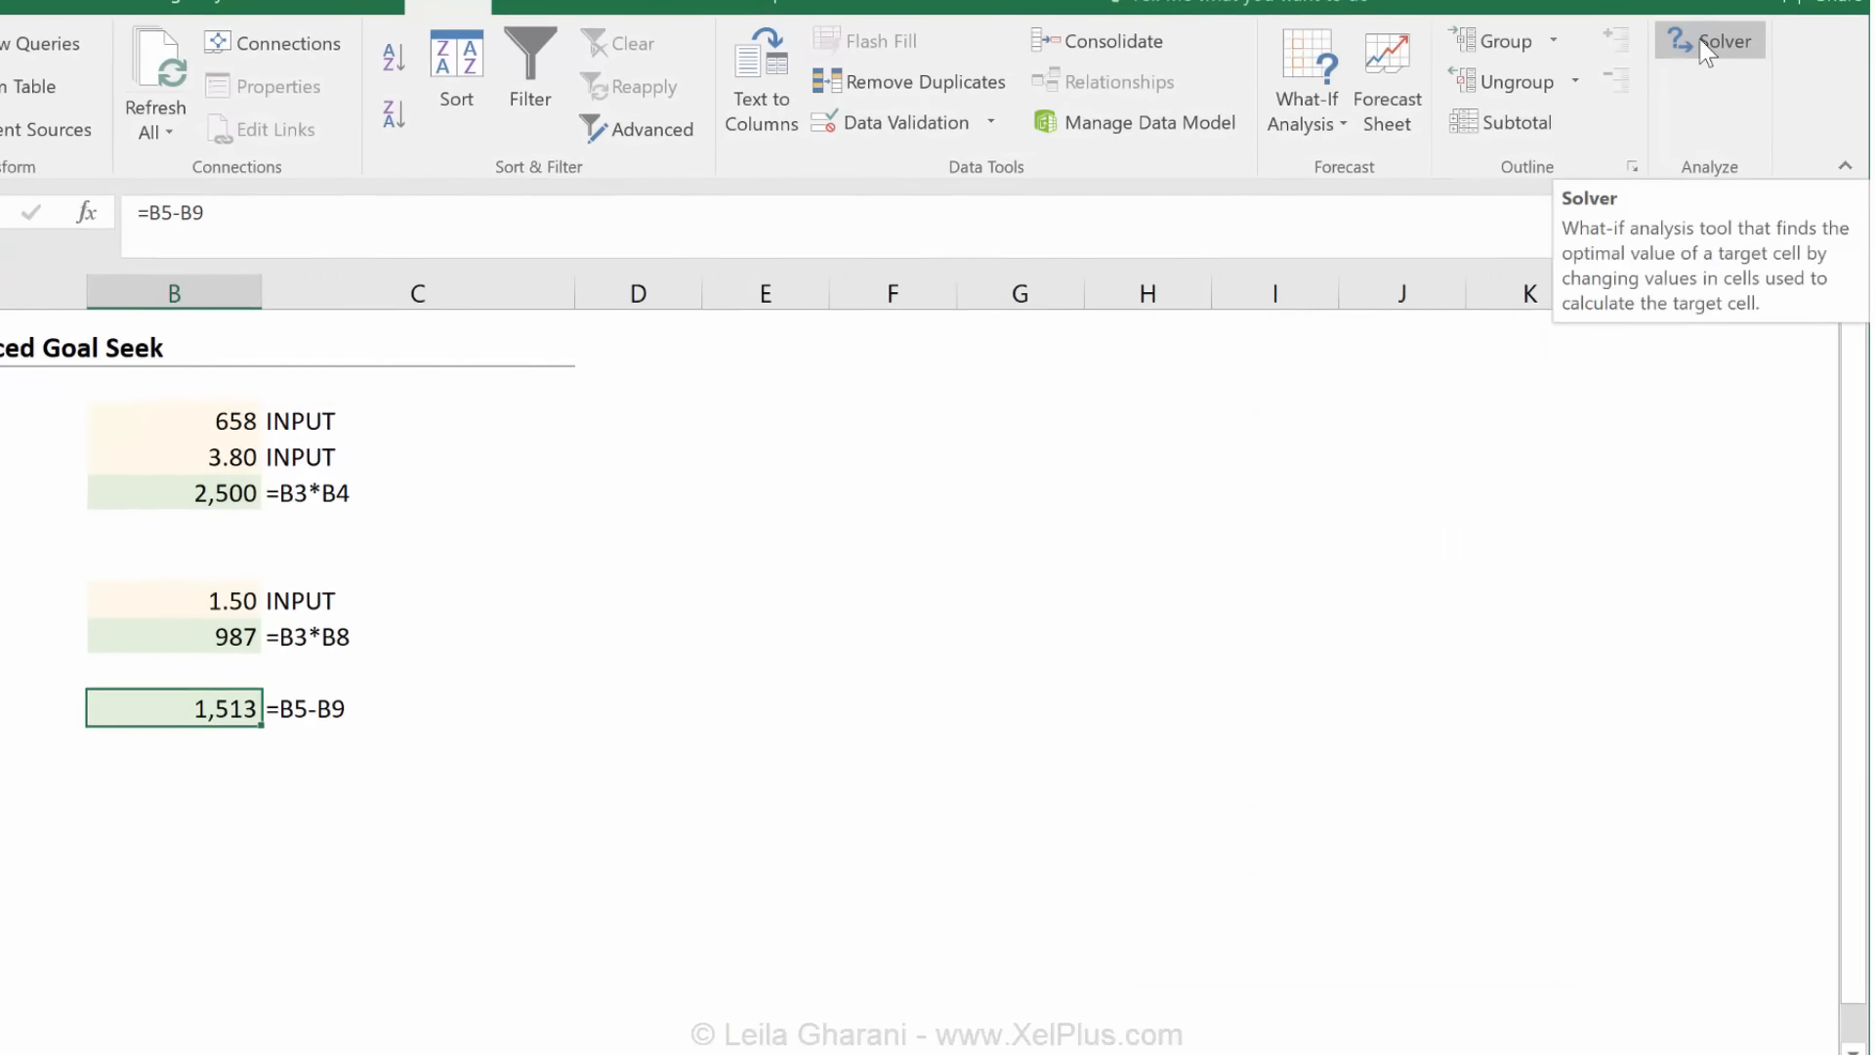
Start Solver and set the income cell B11 as the objective with a target value of 2000
click(1704, 49)
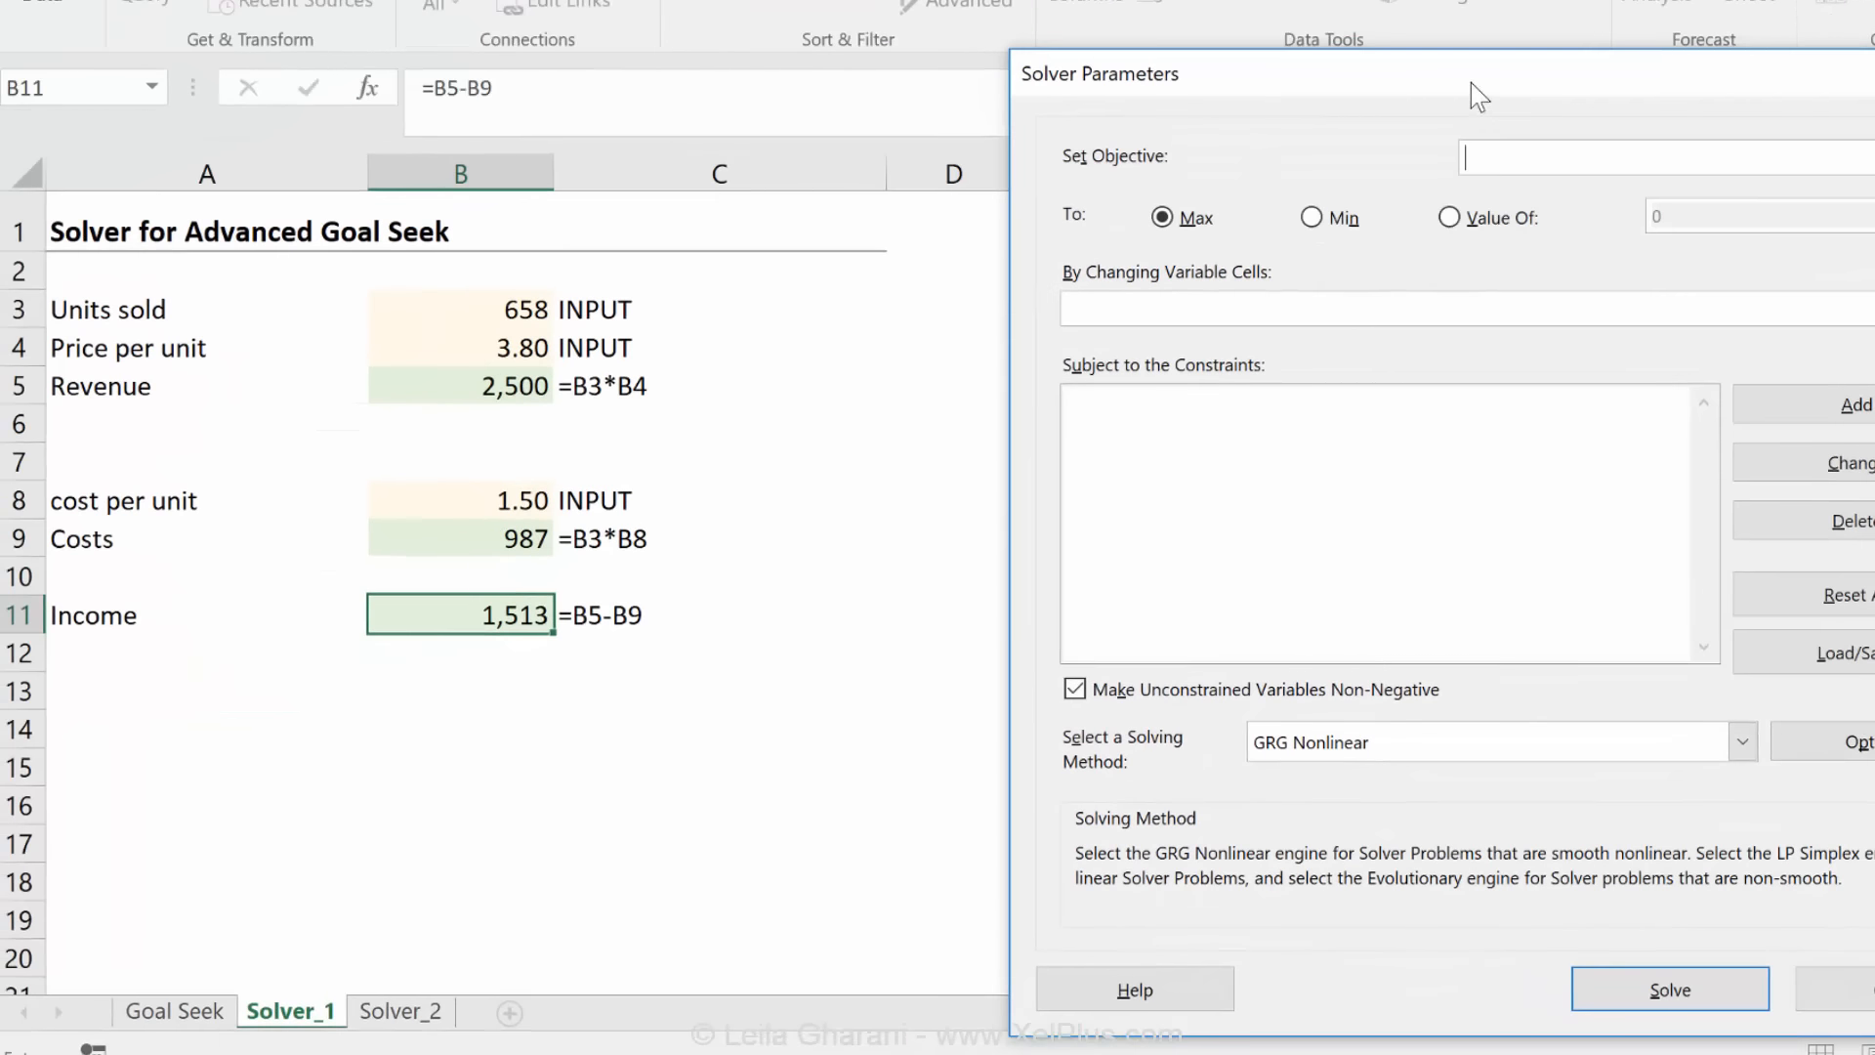
drag(1471, 84, 1256, 56)
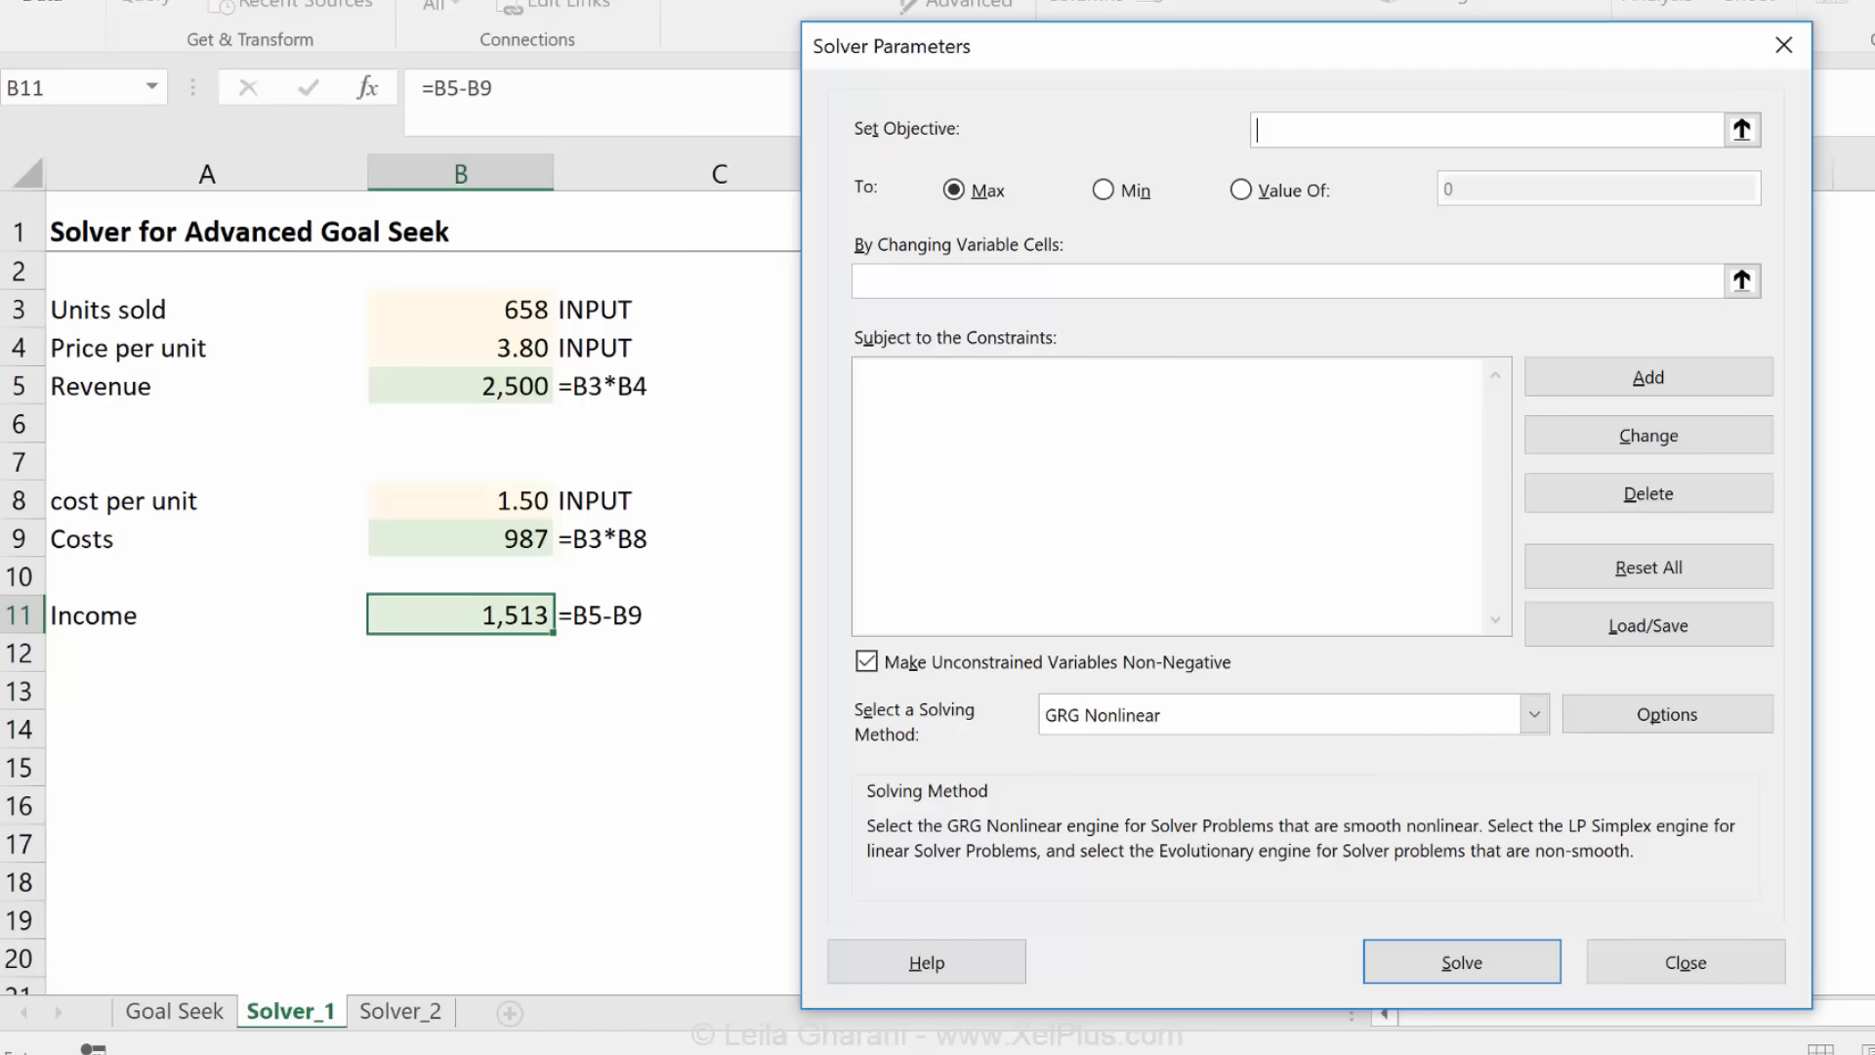
click(482, 617)
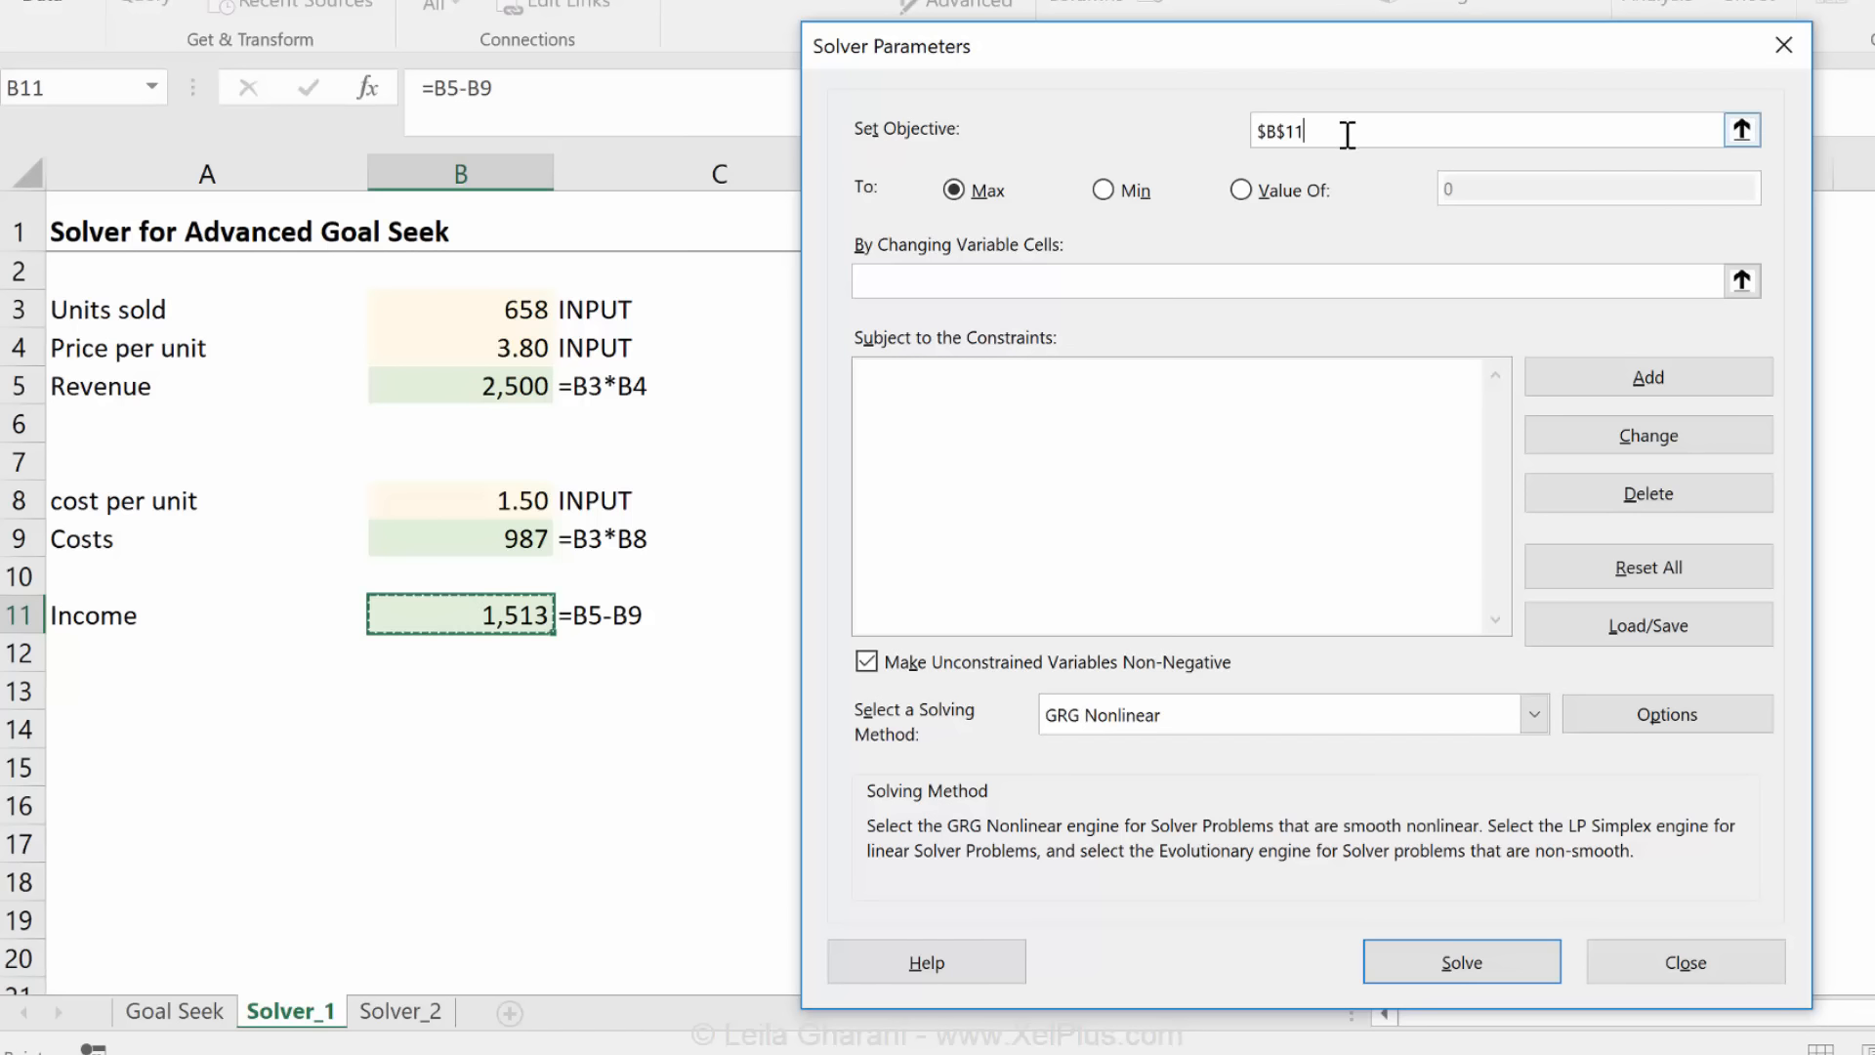
click(1248, 196)
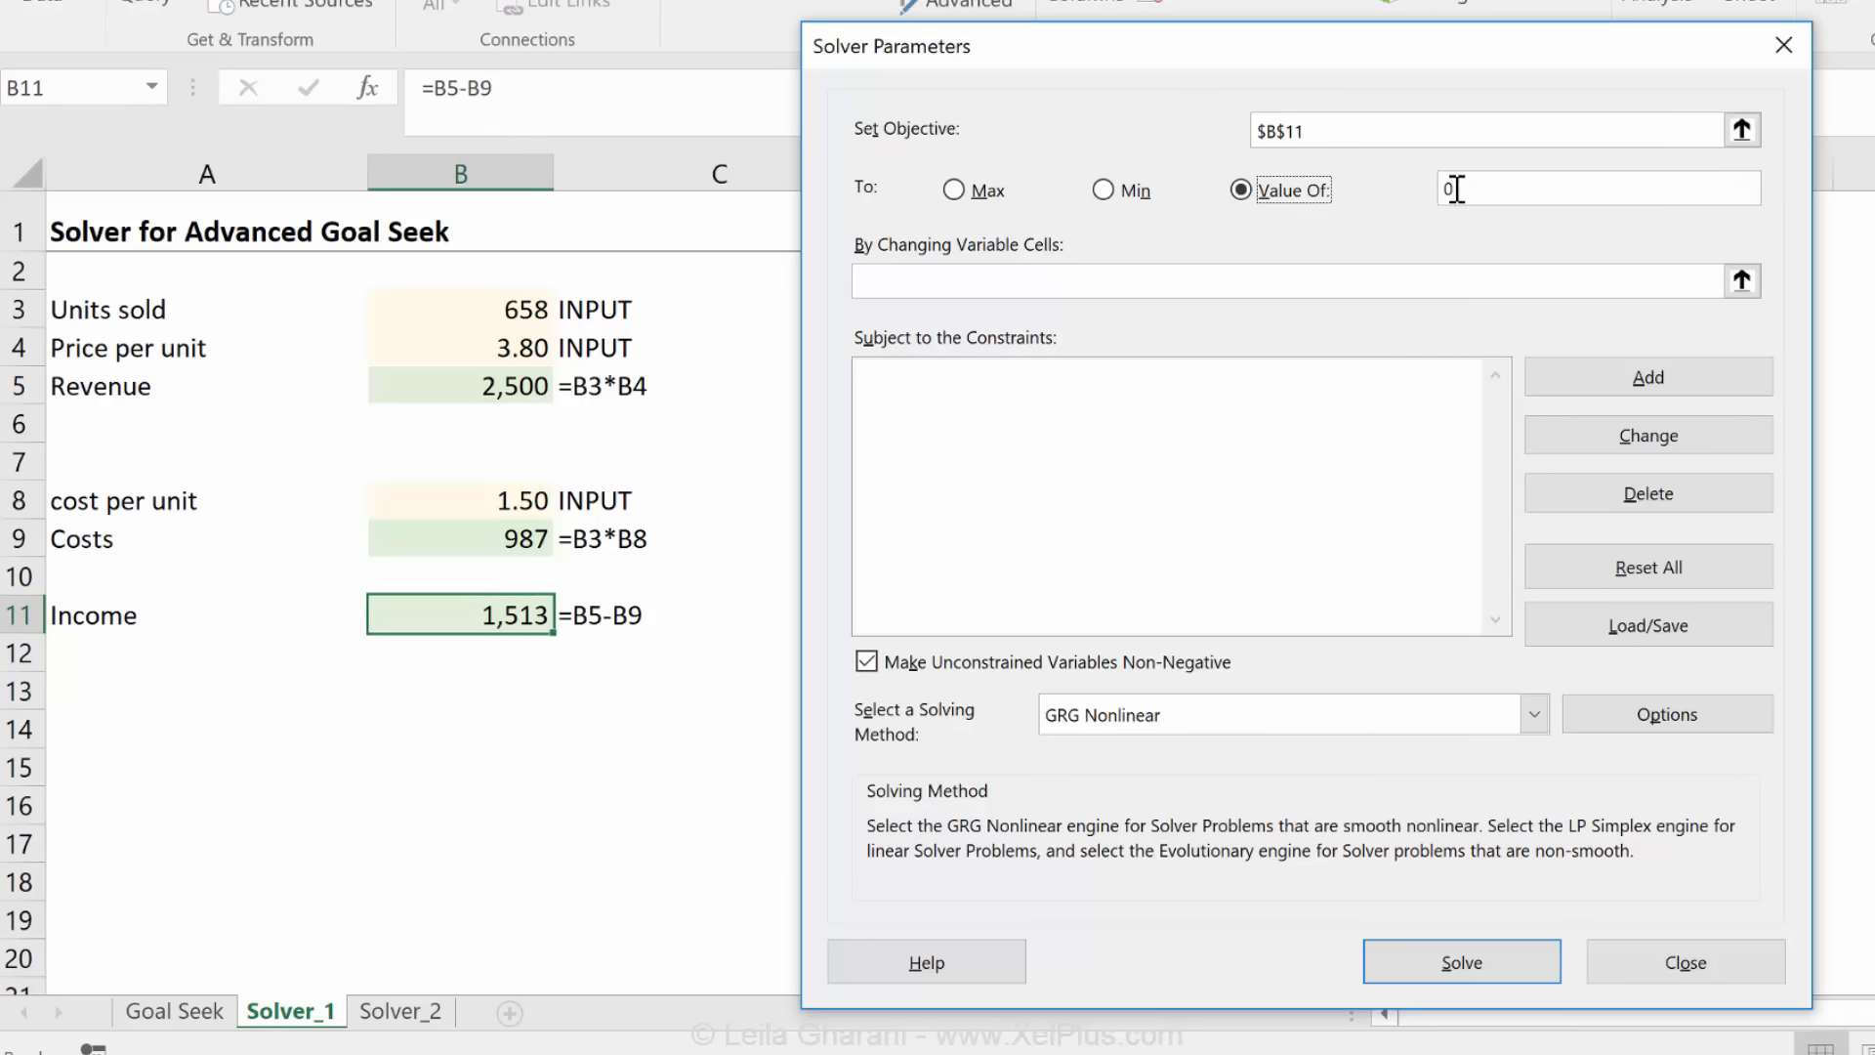
text(2000)
Set Solver's changing variable cells to units sold and price per unit (B3:B4) plus cost per unit (B8)
click(957, 272)
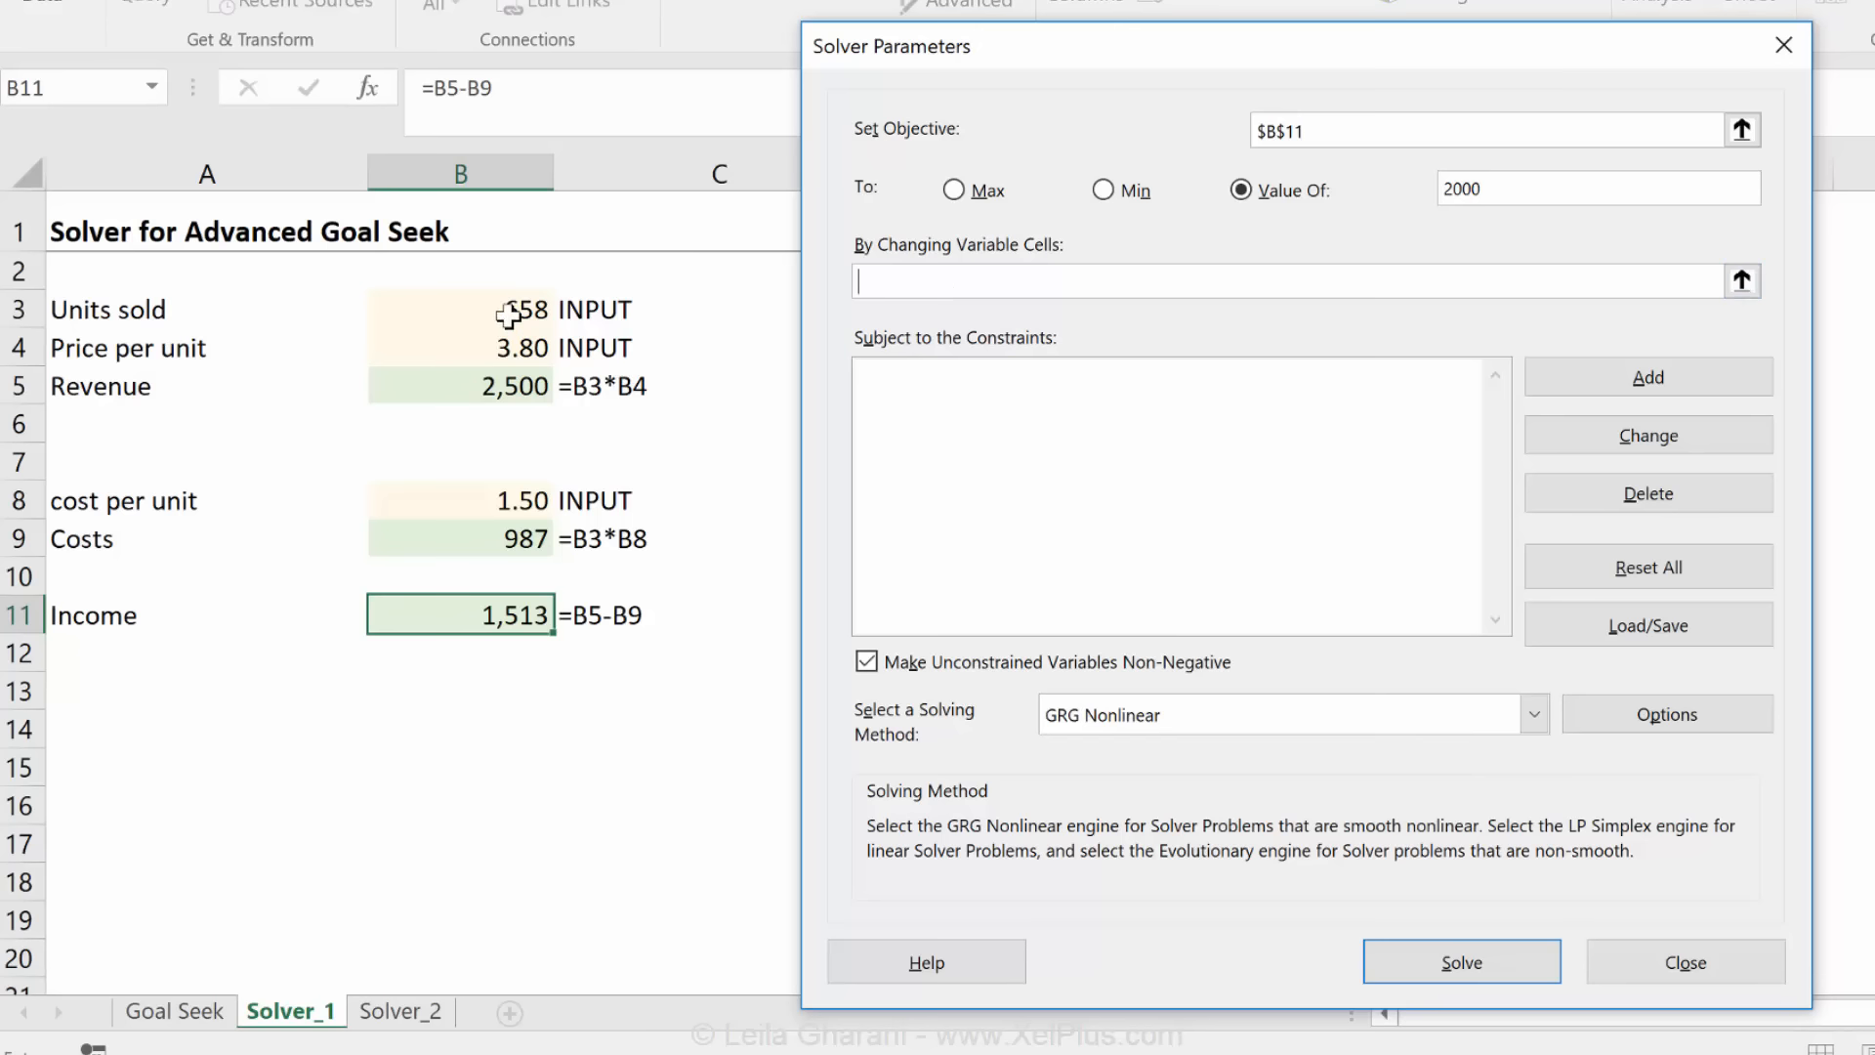
drag(509, 315, 483, 337)
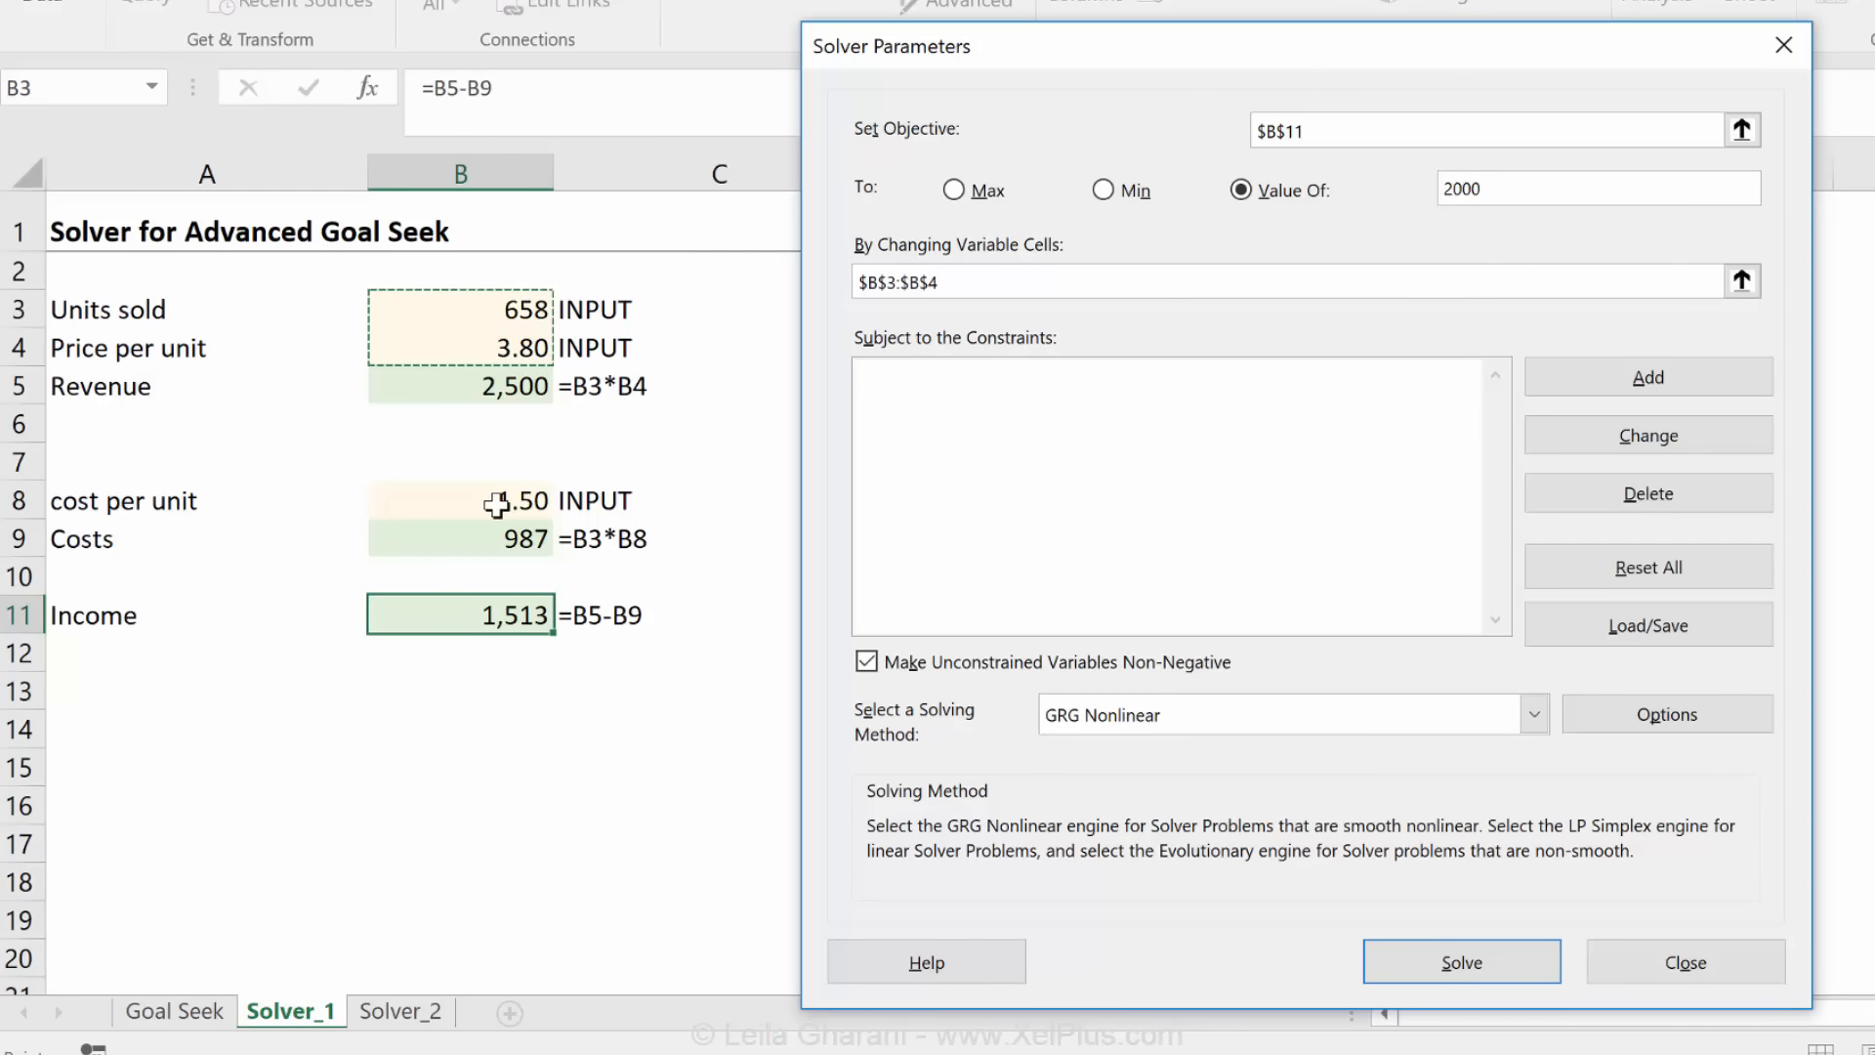
text(,$B$8)
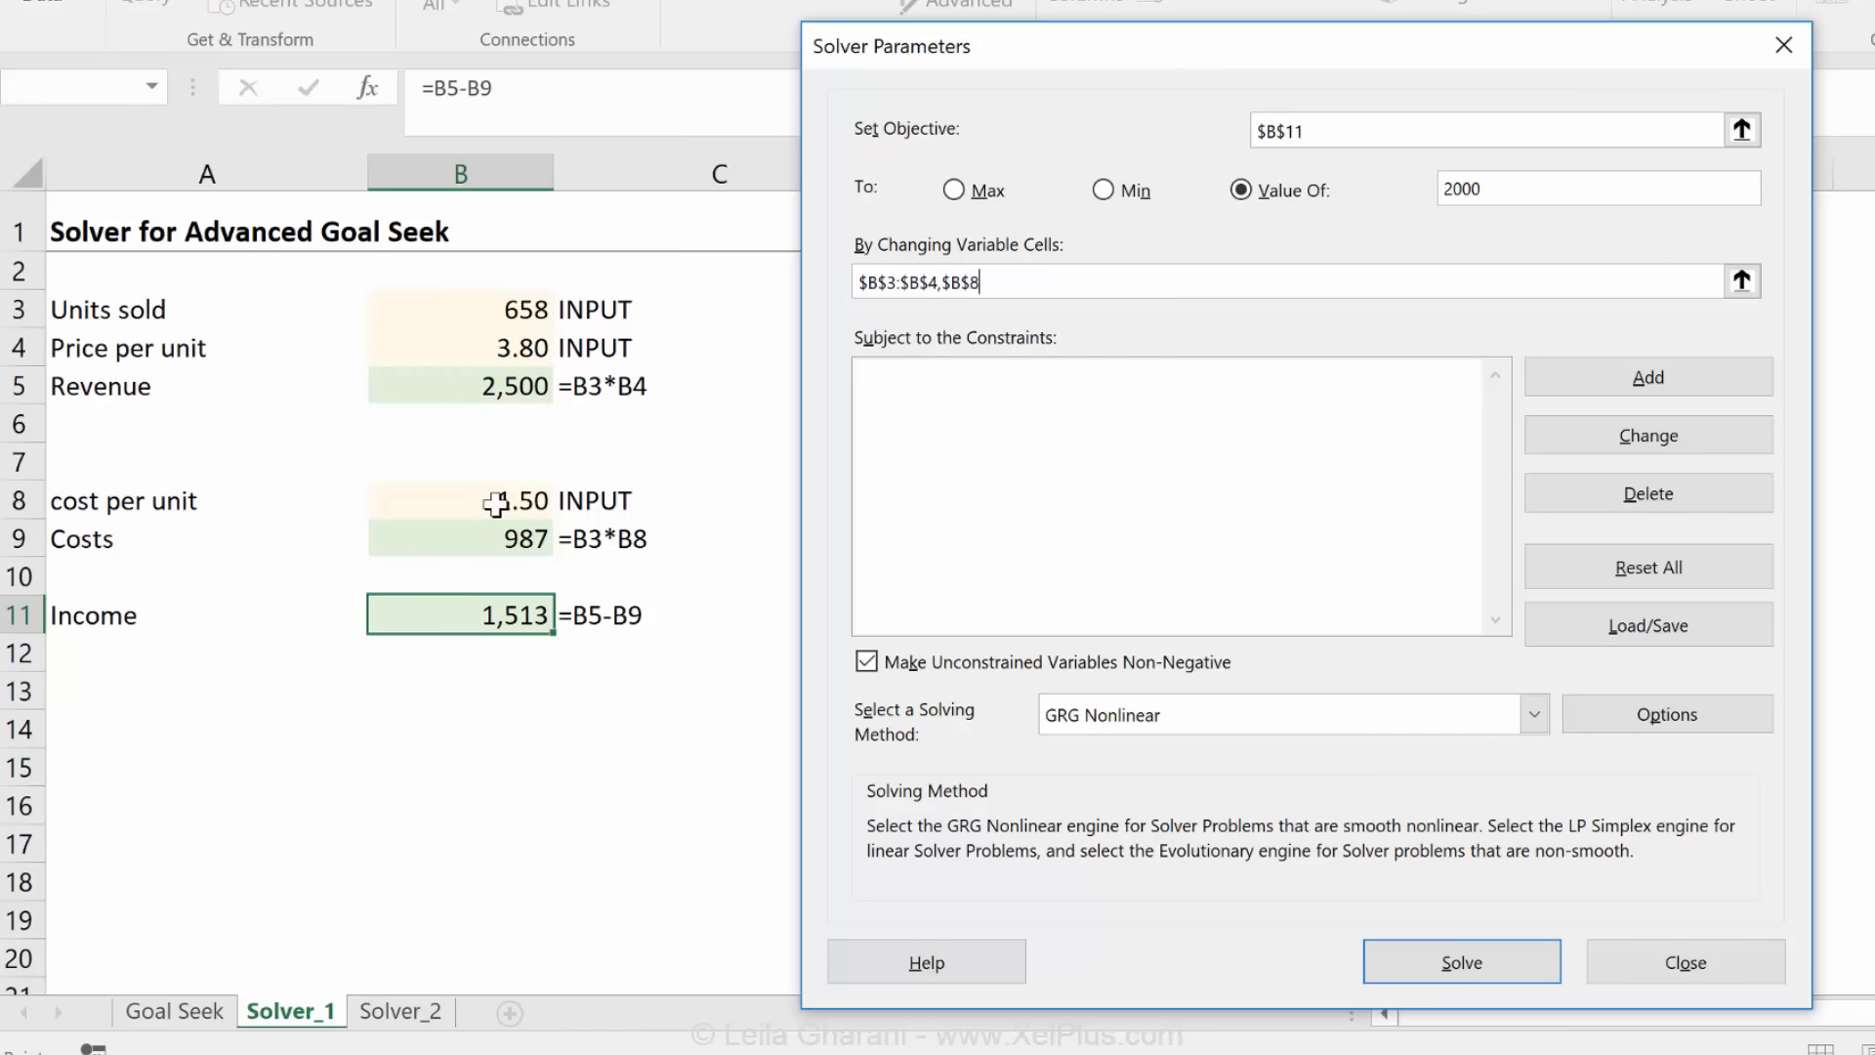
click(495, 502)
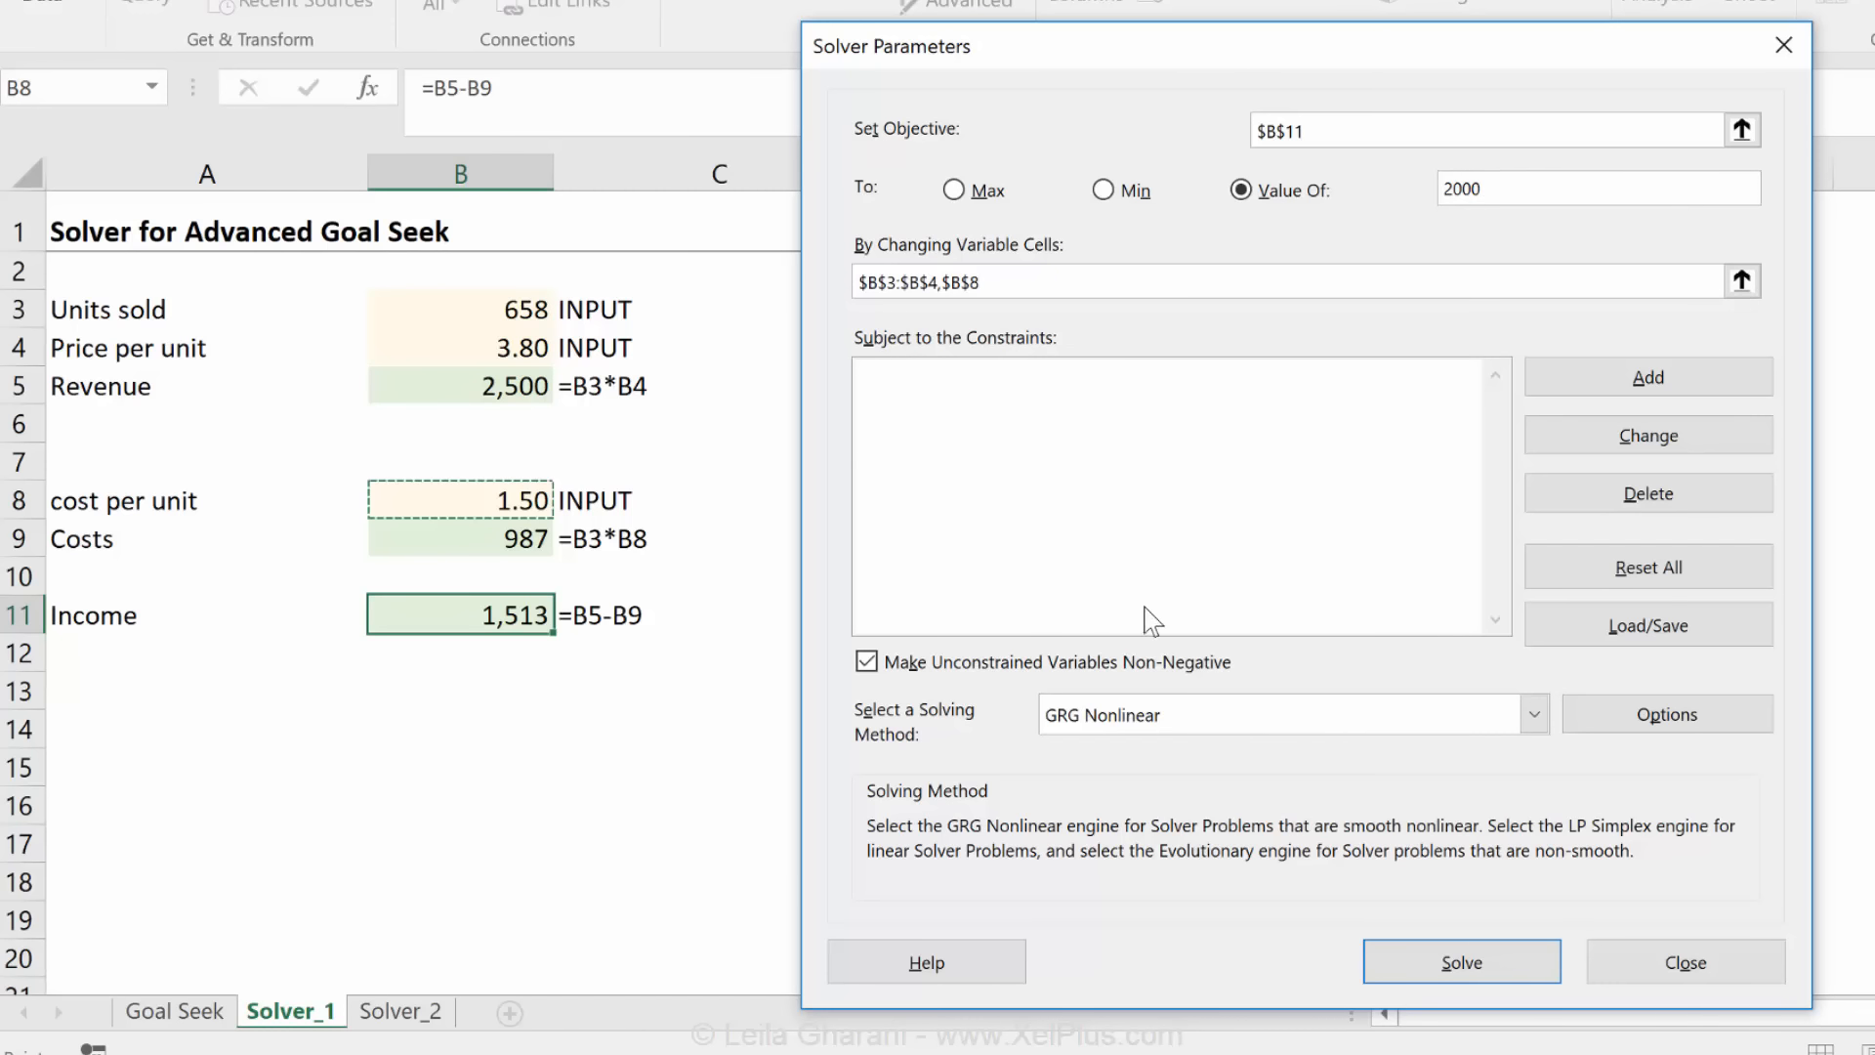
Solve the model without constraints, review the proposed values and discard the solution
click(1463, 967)
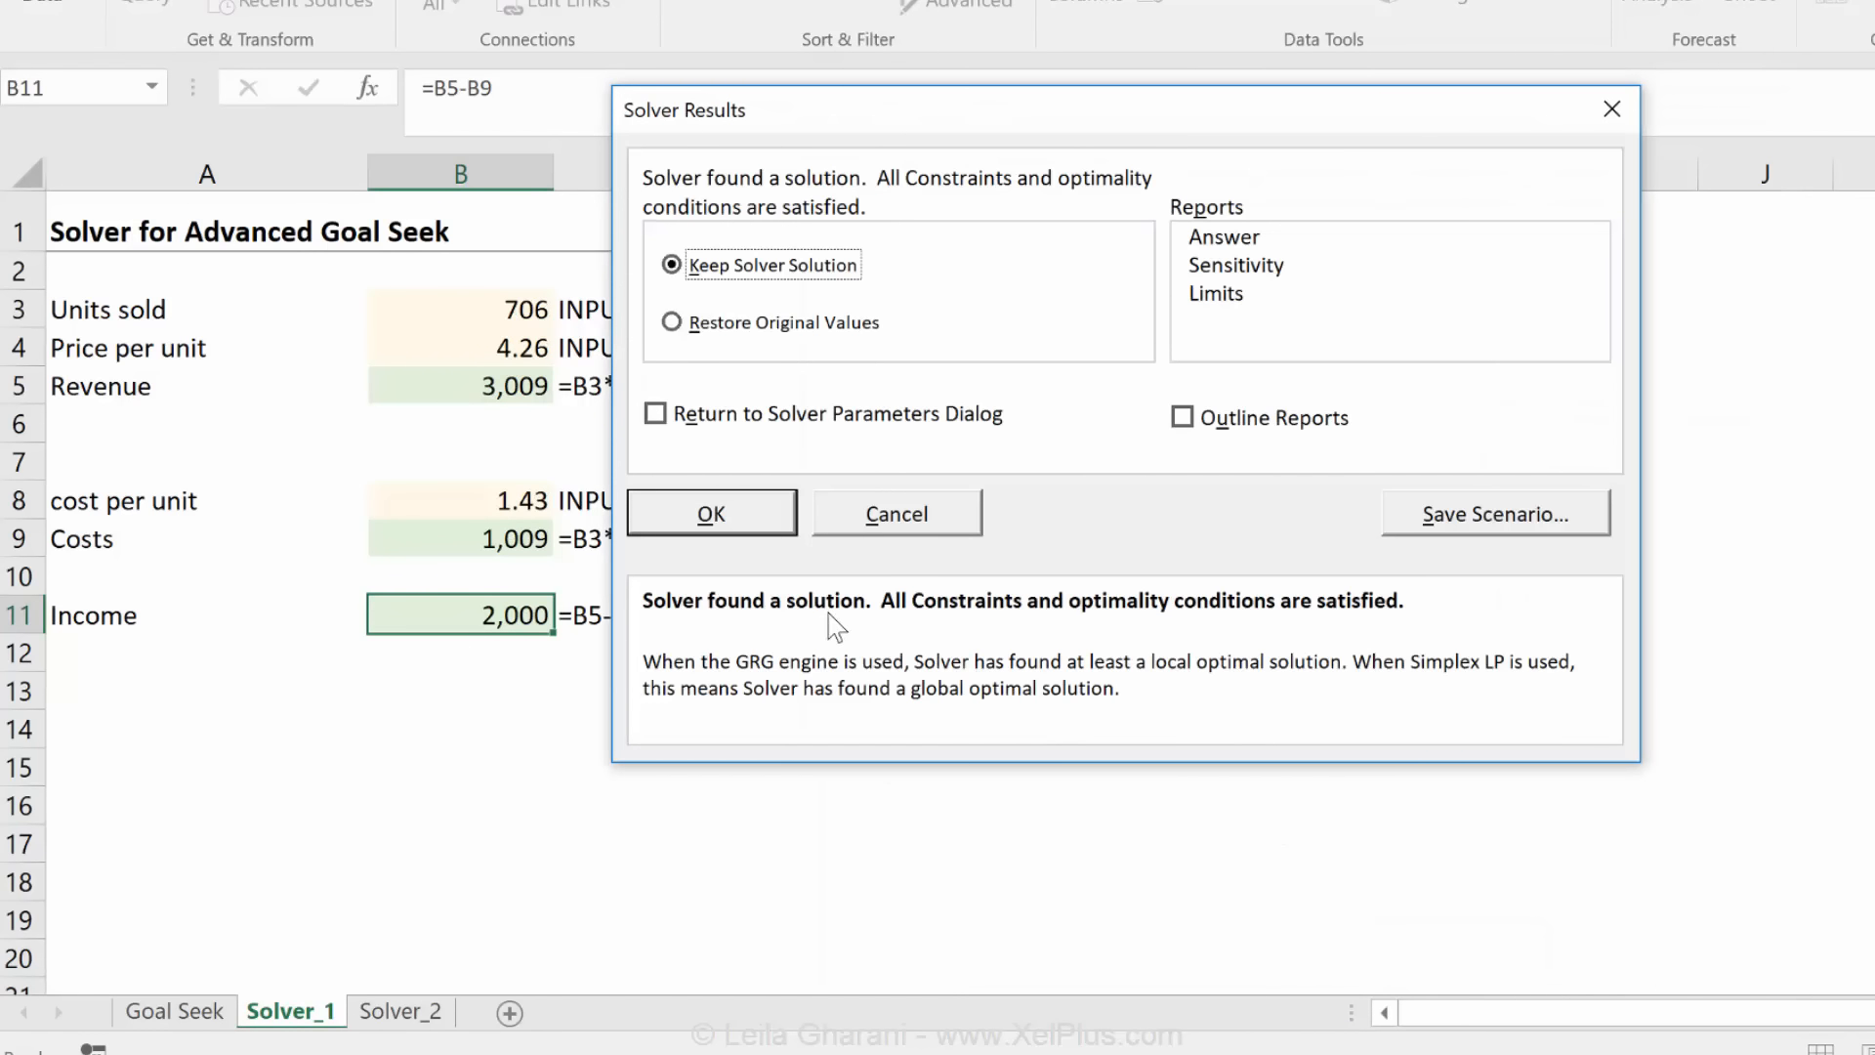
drag(734, 108, 887, 130)
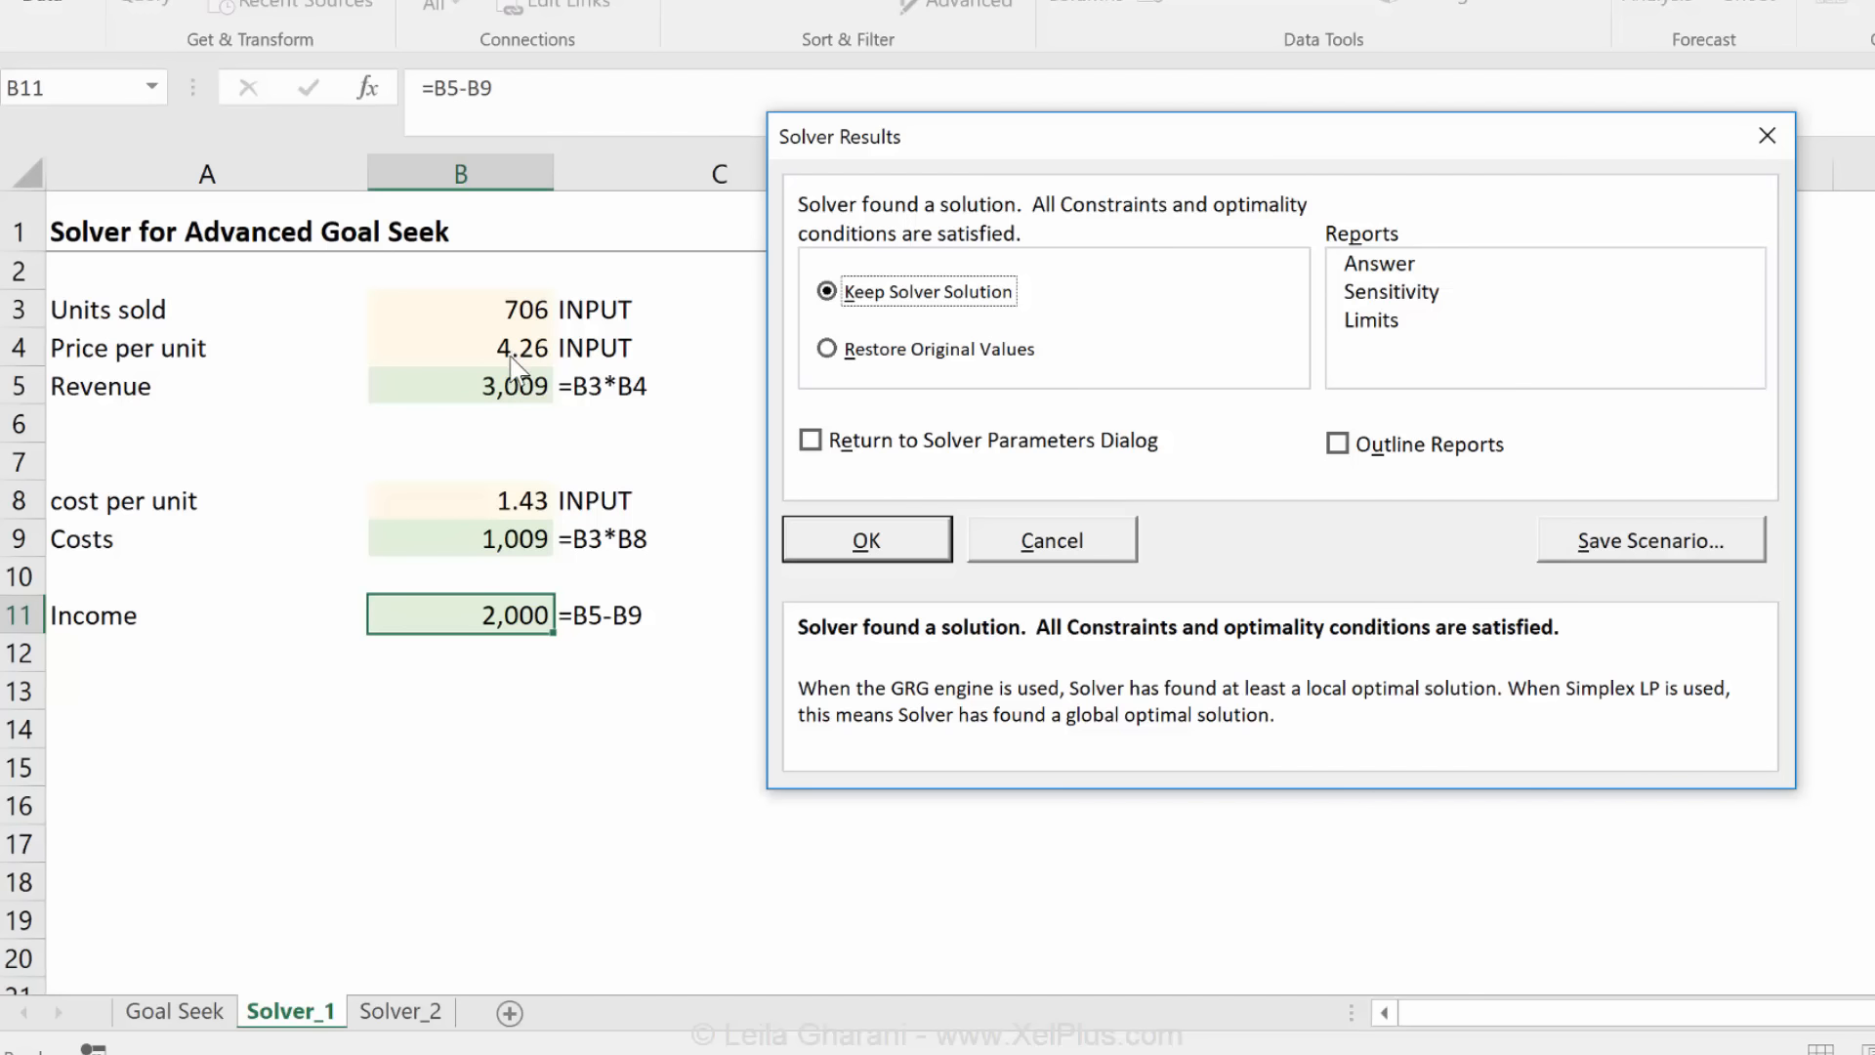
click(1089, 540)
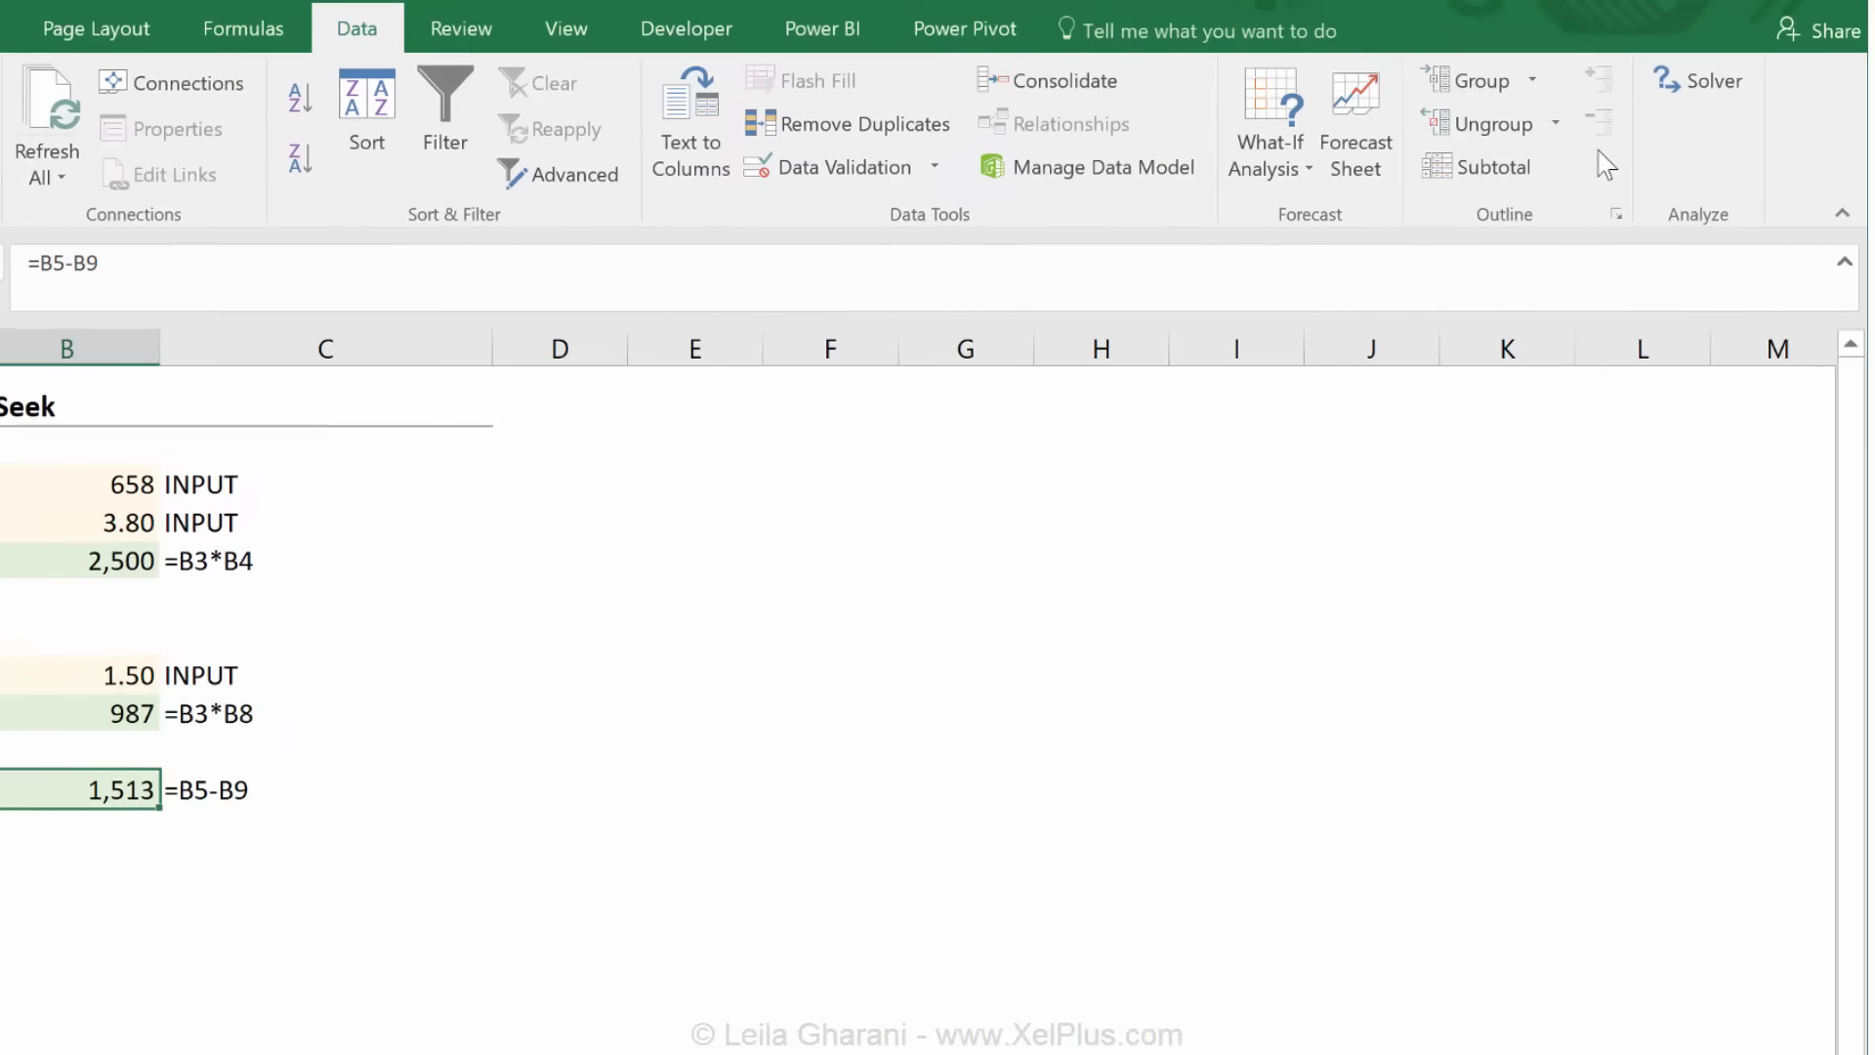
Reopen Solver and add a constraint requiring units sold (B3) to be an integer
click(1668, 85)
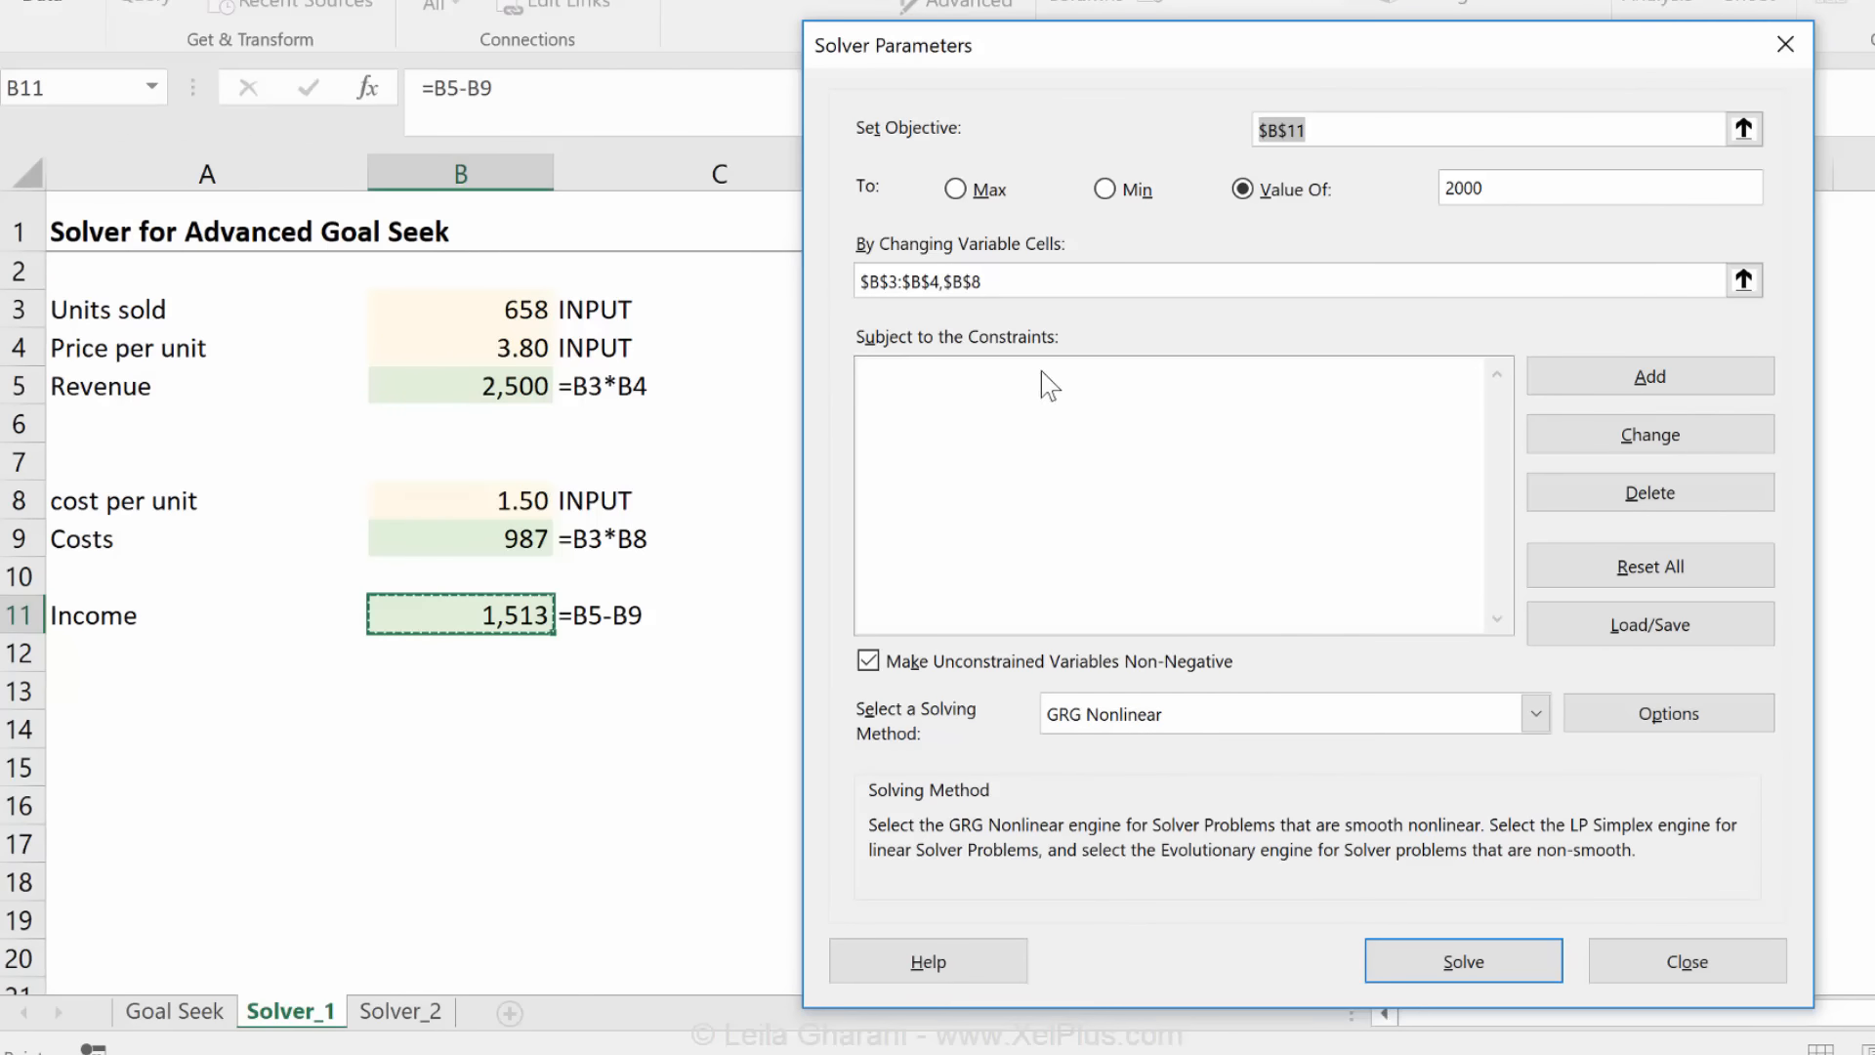
click(1629, 378)
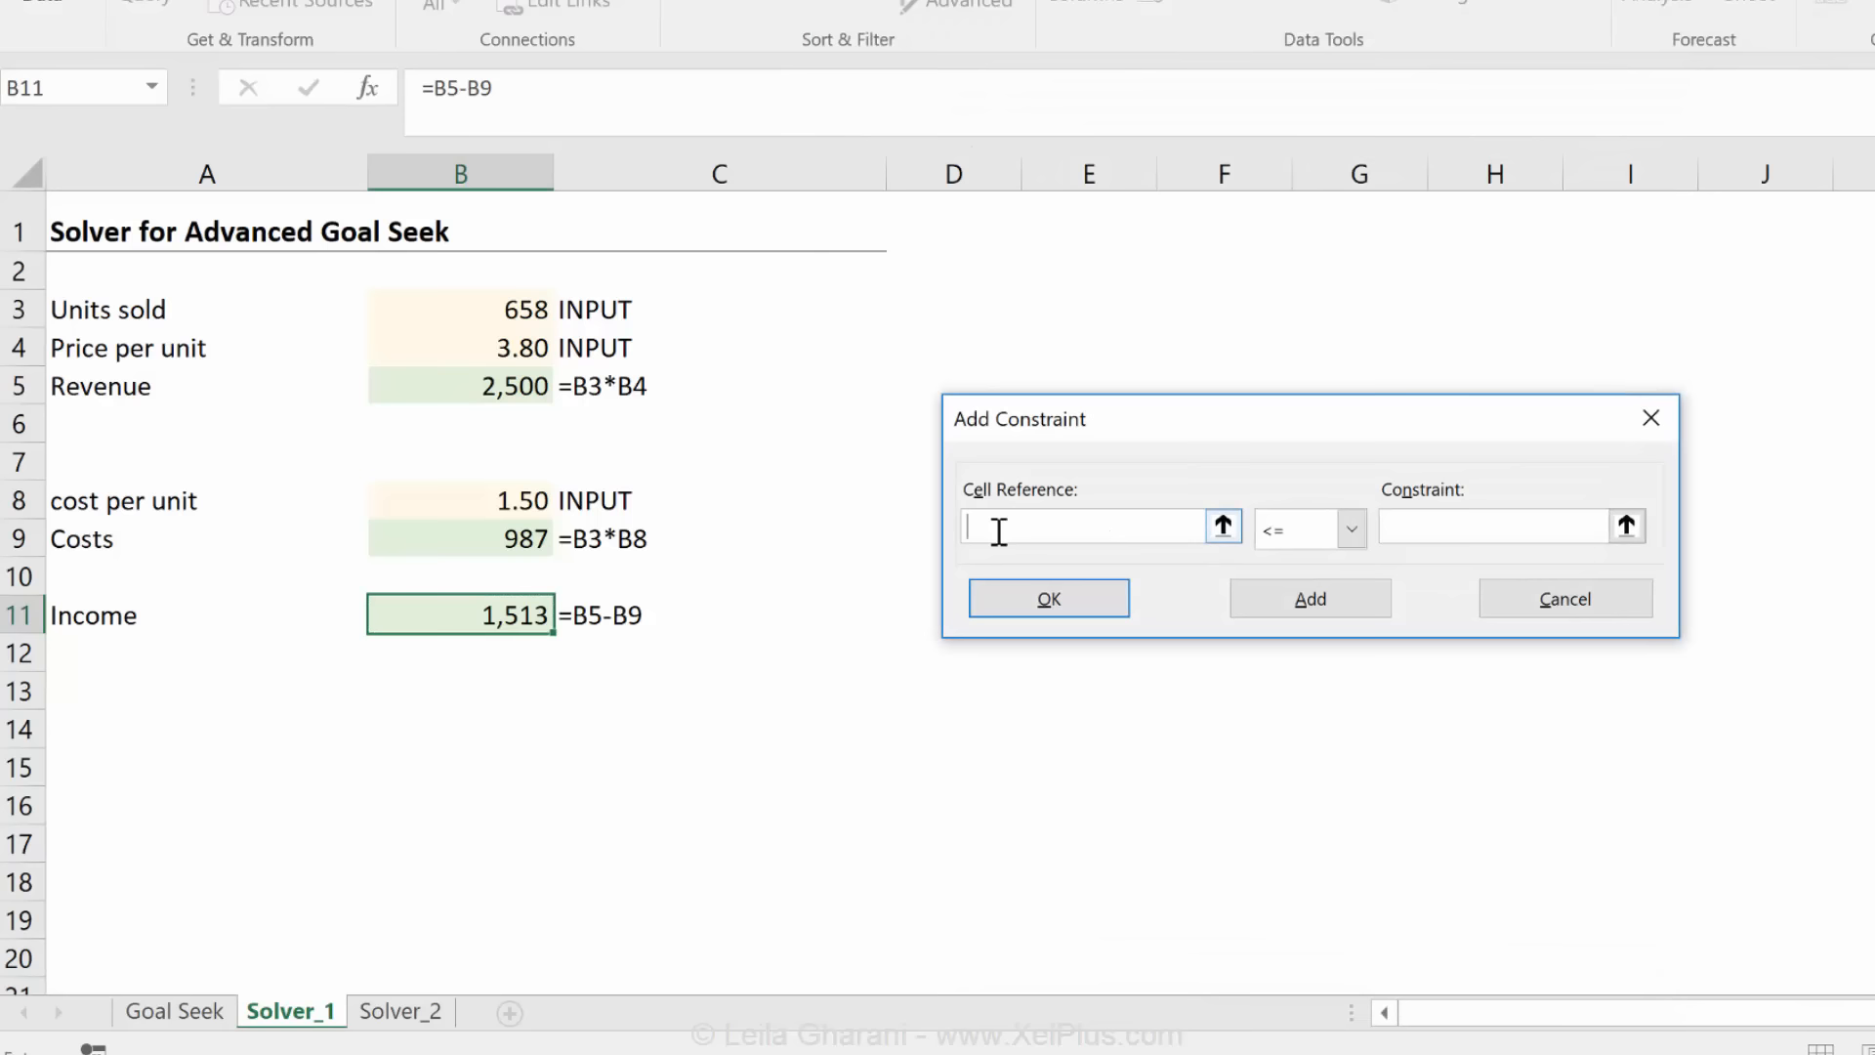
click(500, 308)
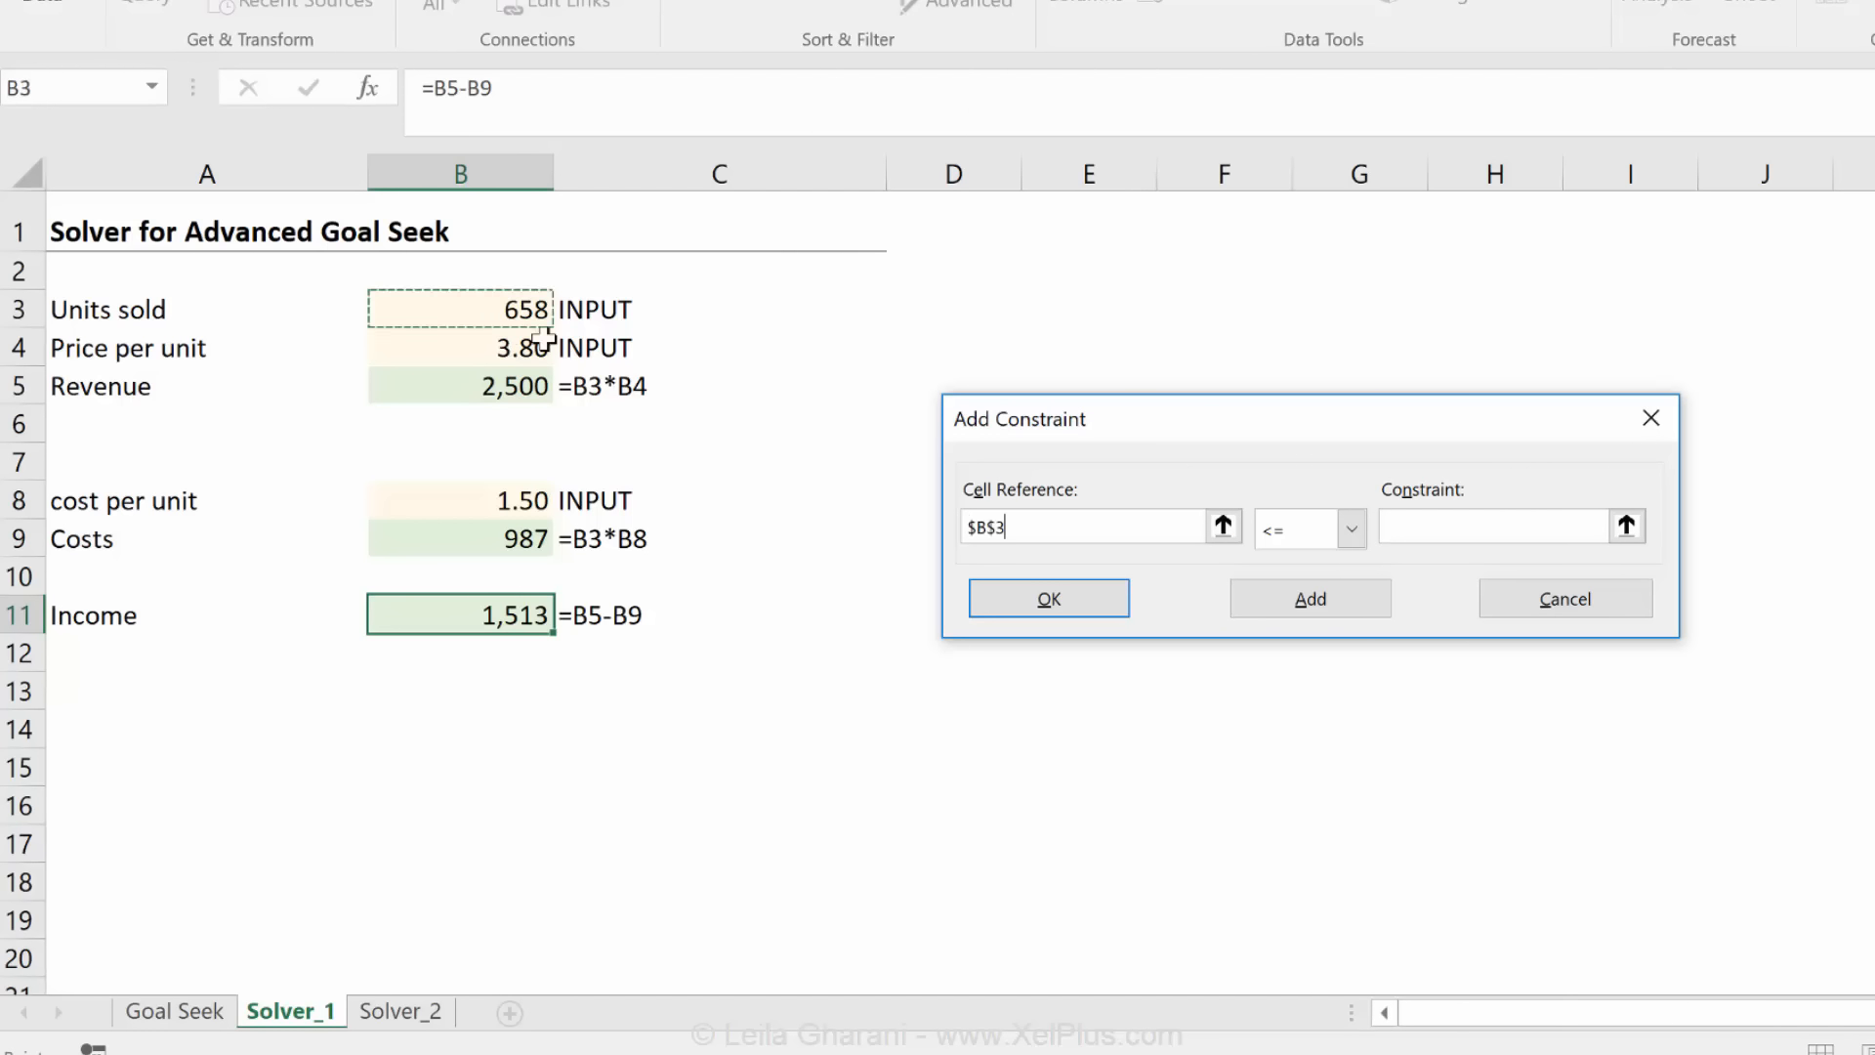
click(1352, 528)
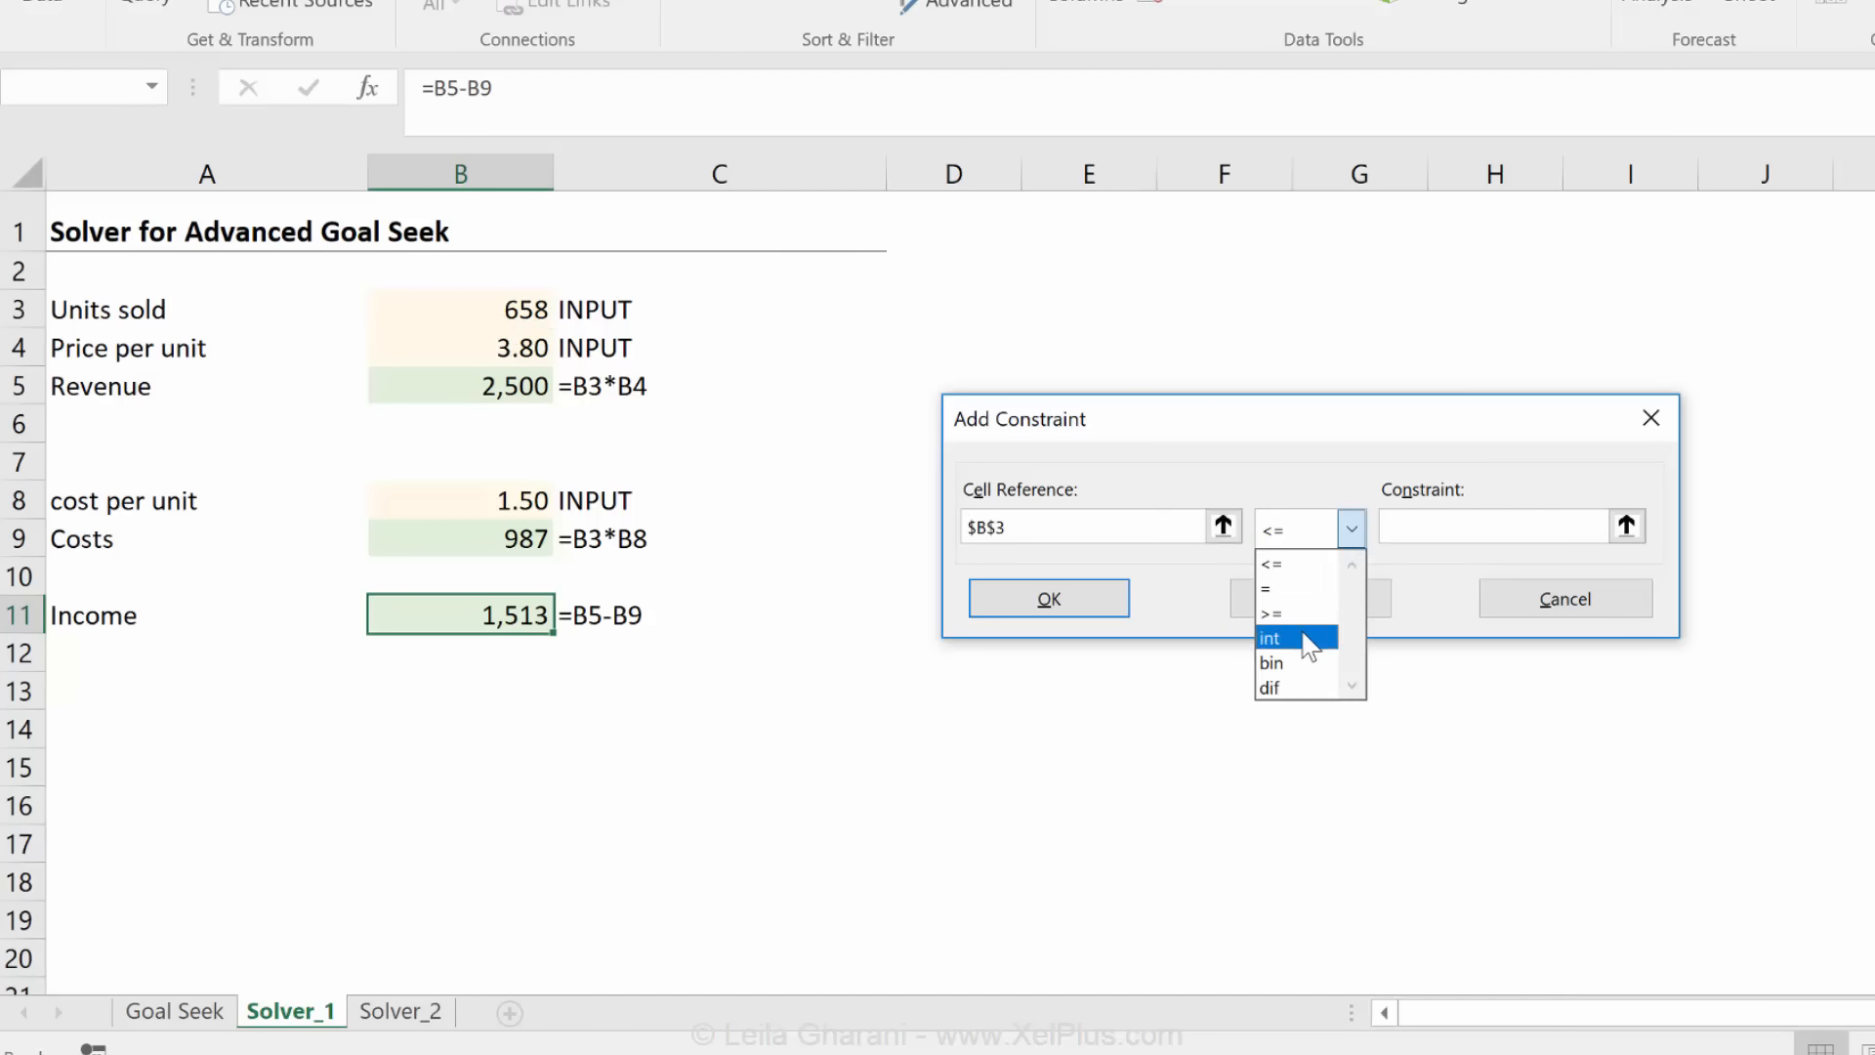
click(1309, 641)
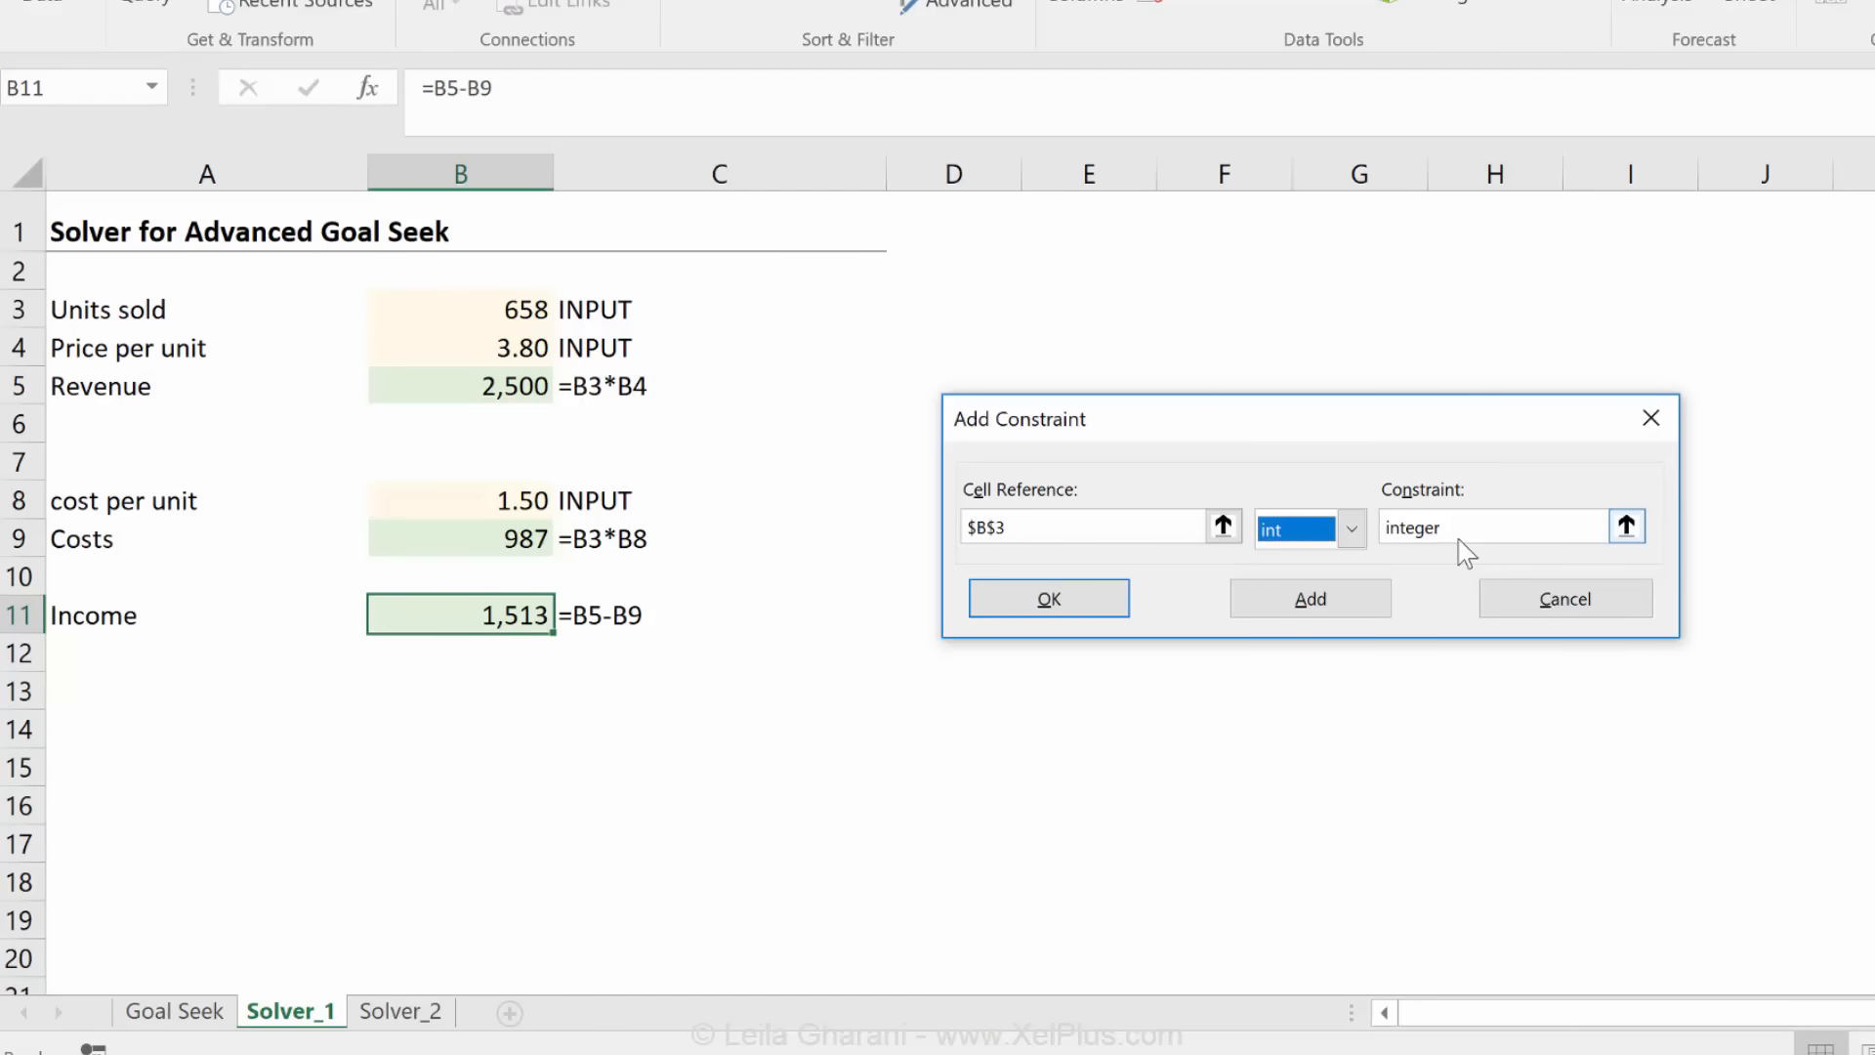
click(1331, 613)
Add a constraint limiting the price per unit (B4) to <= 4
click(494, 350)
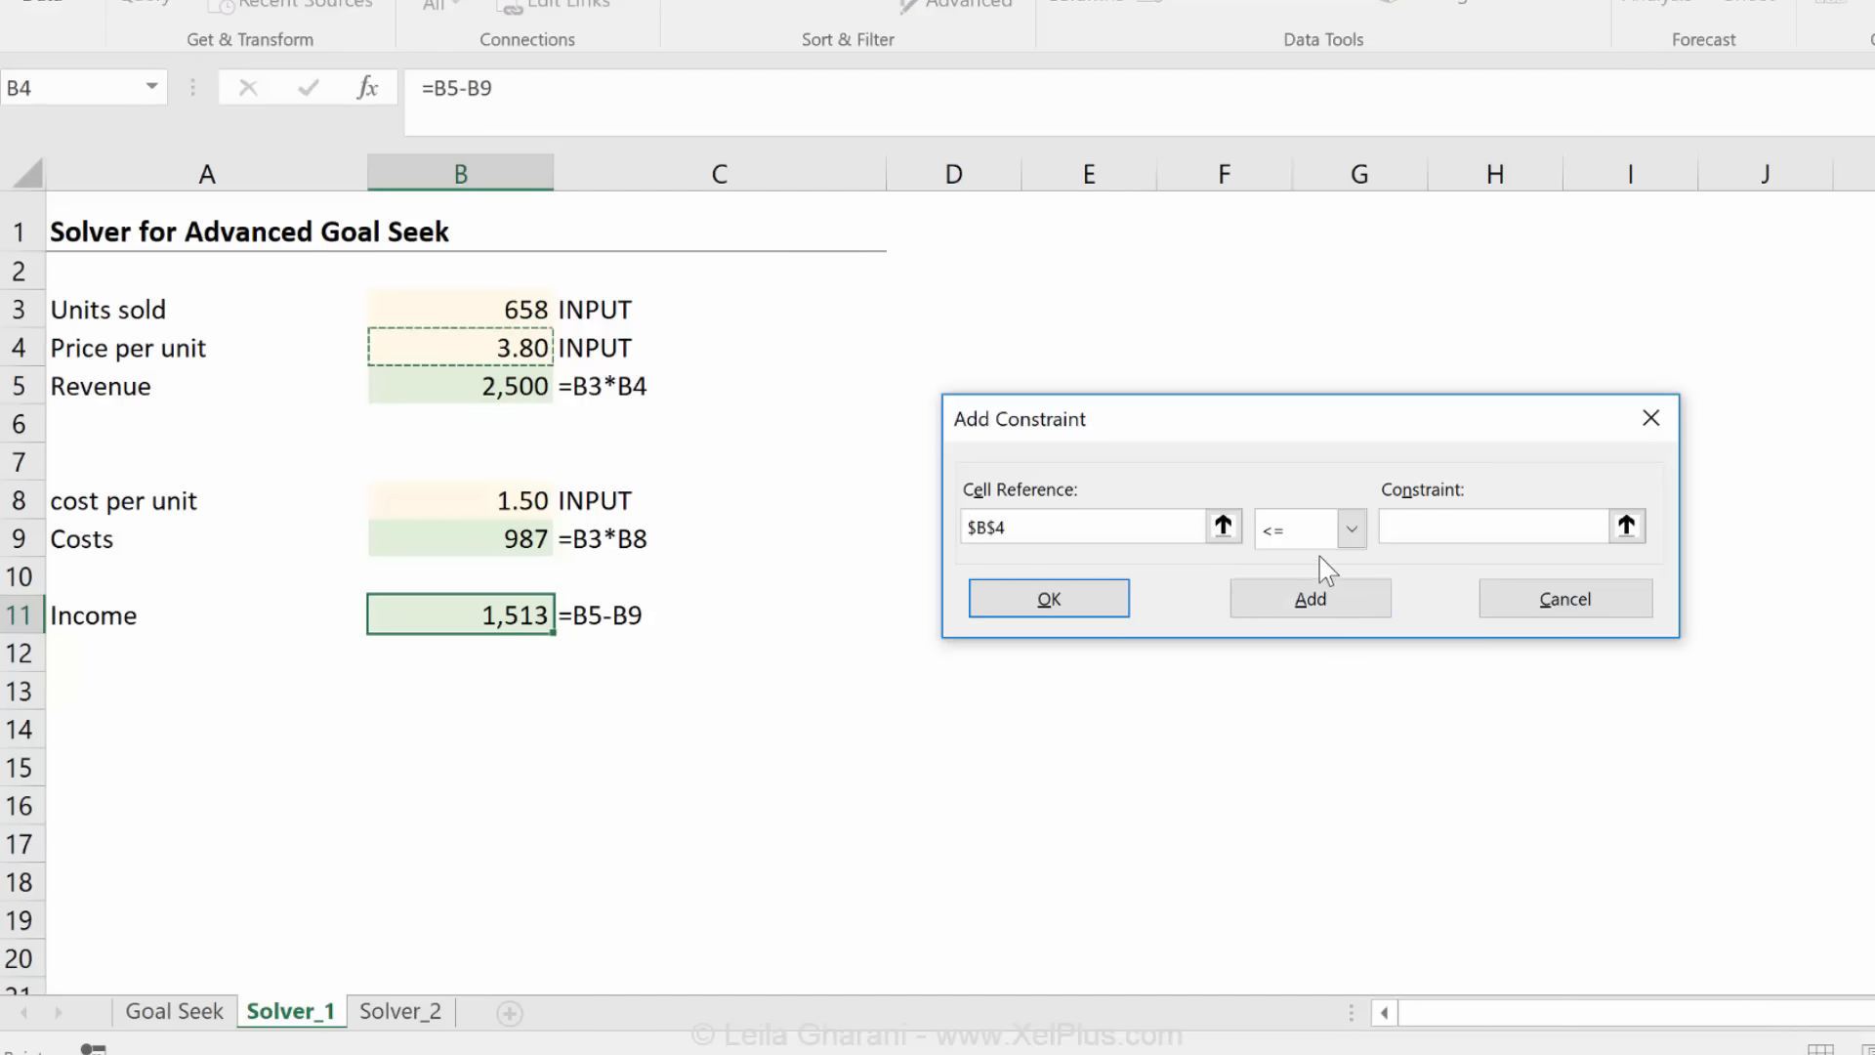
click(1426, 527)
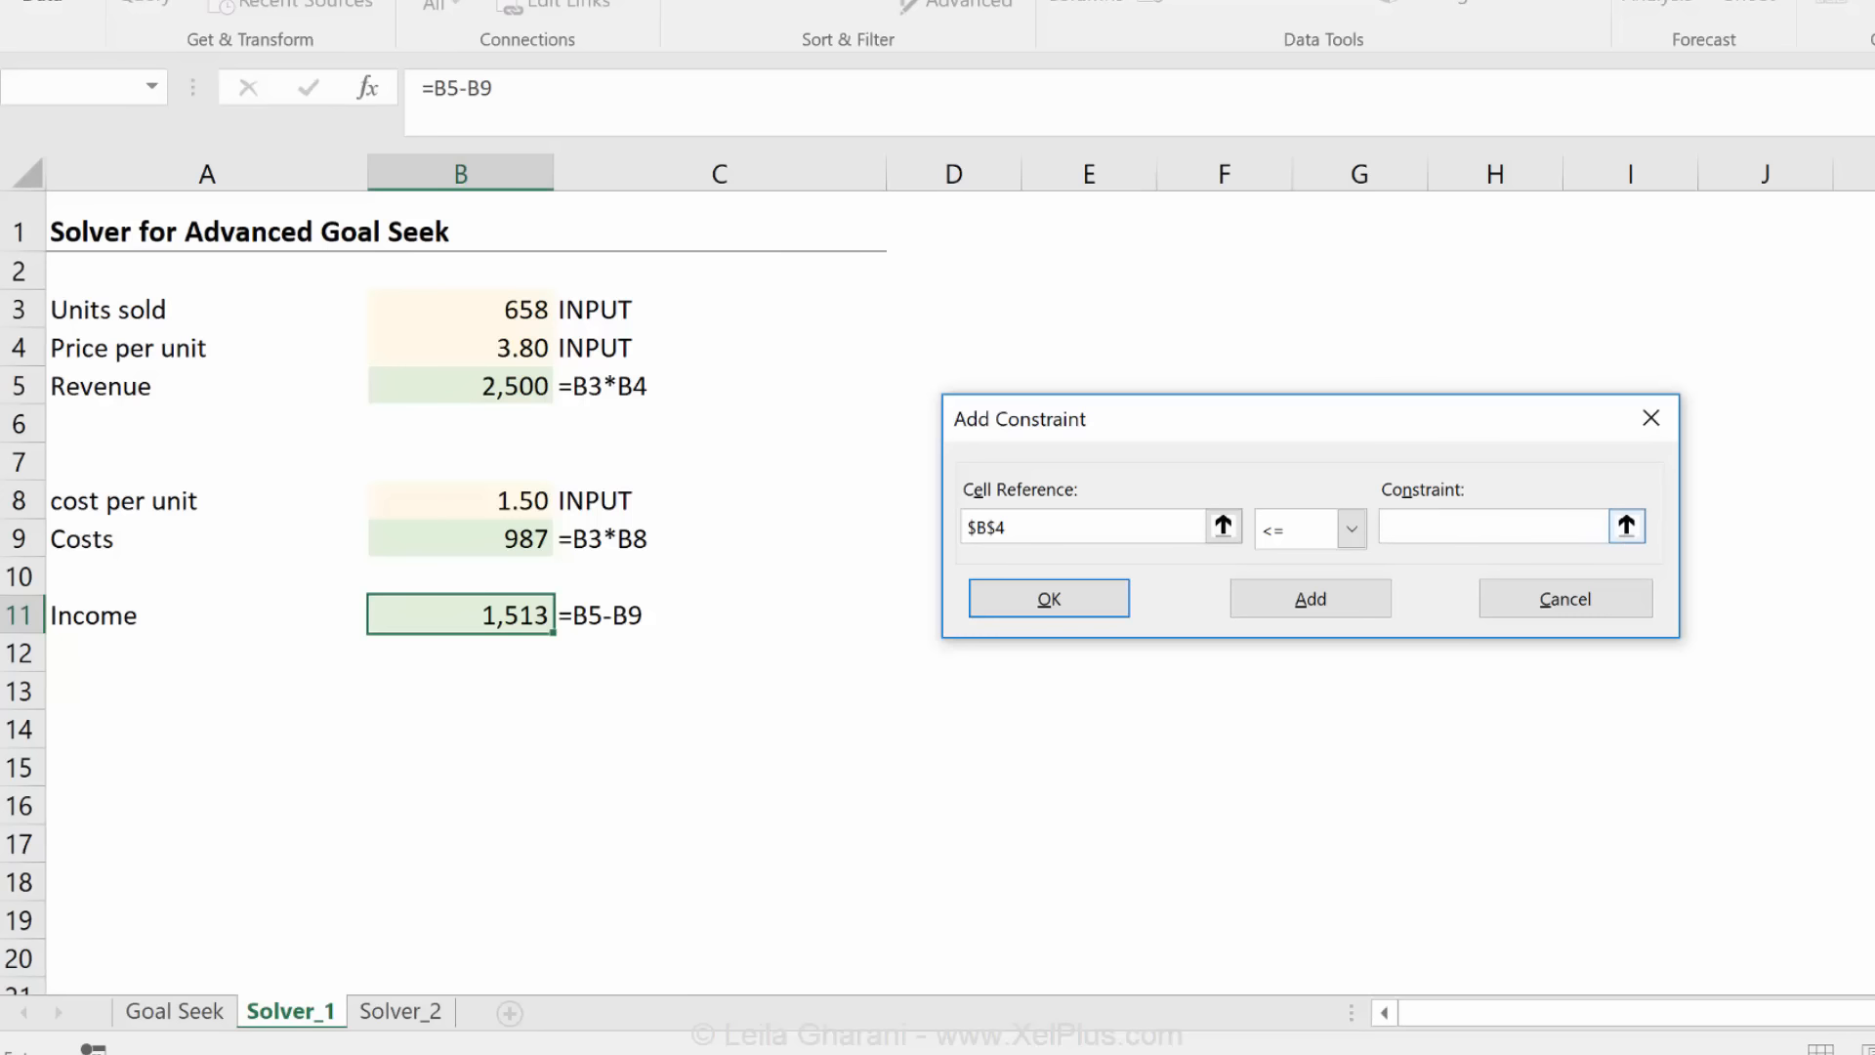
text(4)
click(1324, 604)
Add a constraint keeping the price per unit (B4) >= 3 and solve the model
click(509, 355)
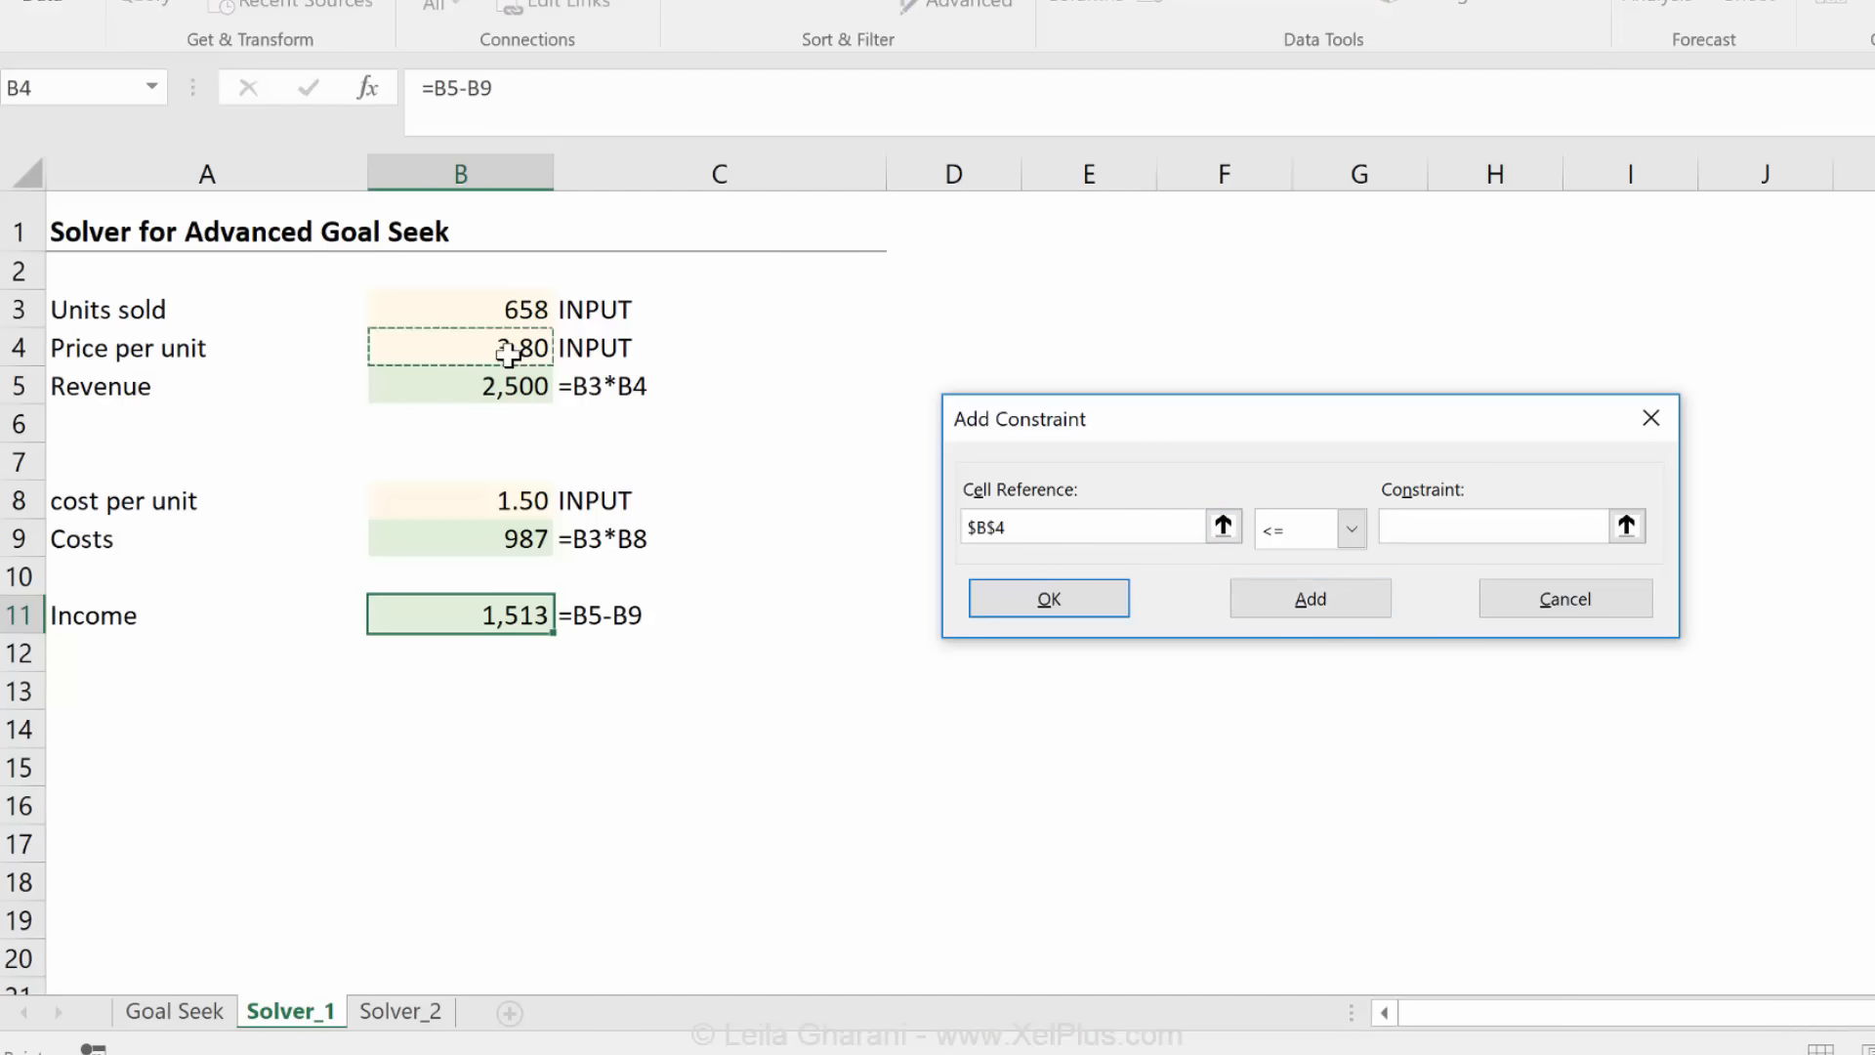
click(1351, 529)
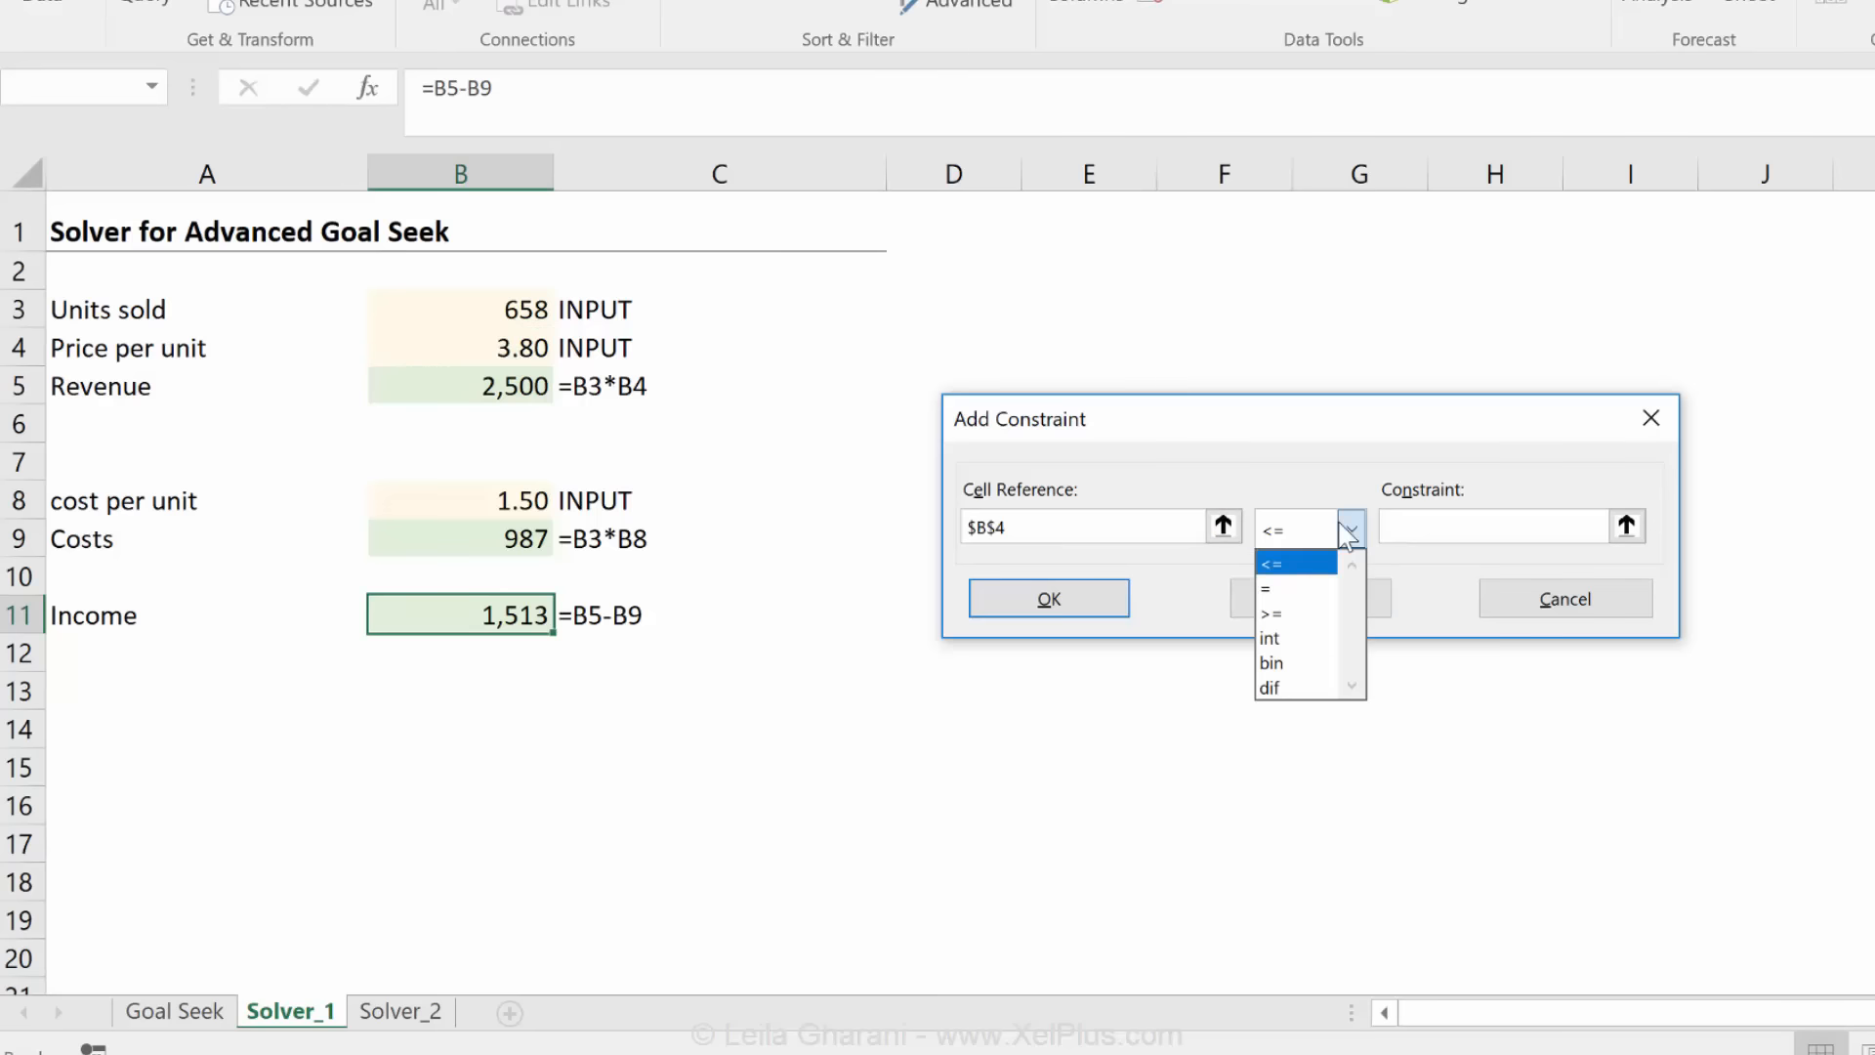
click(1326, 609)
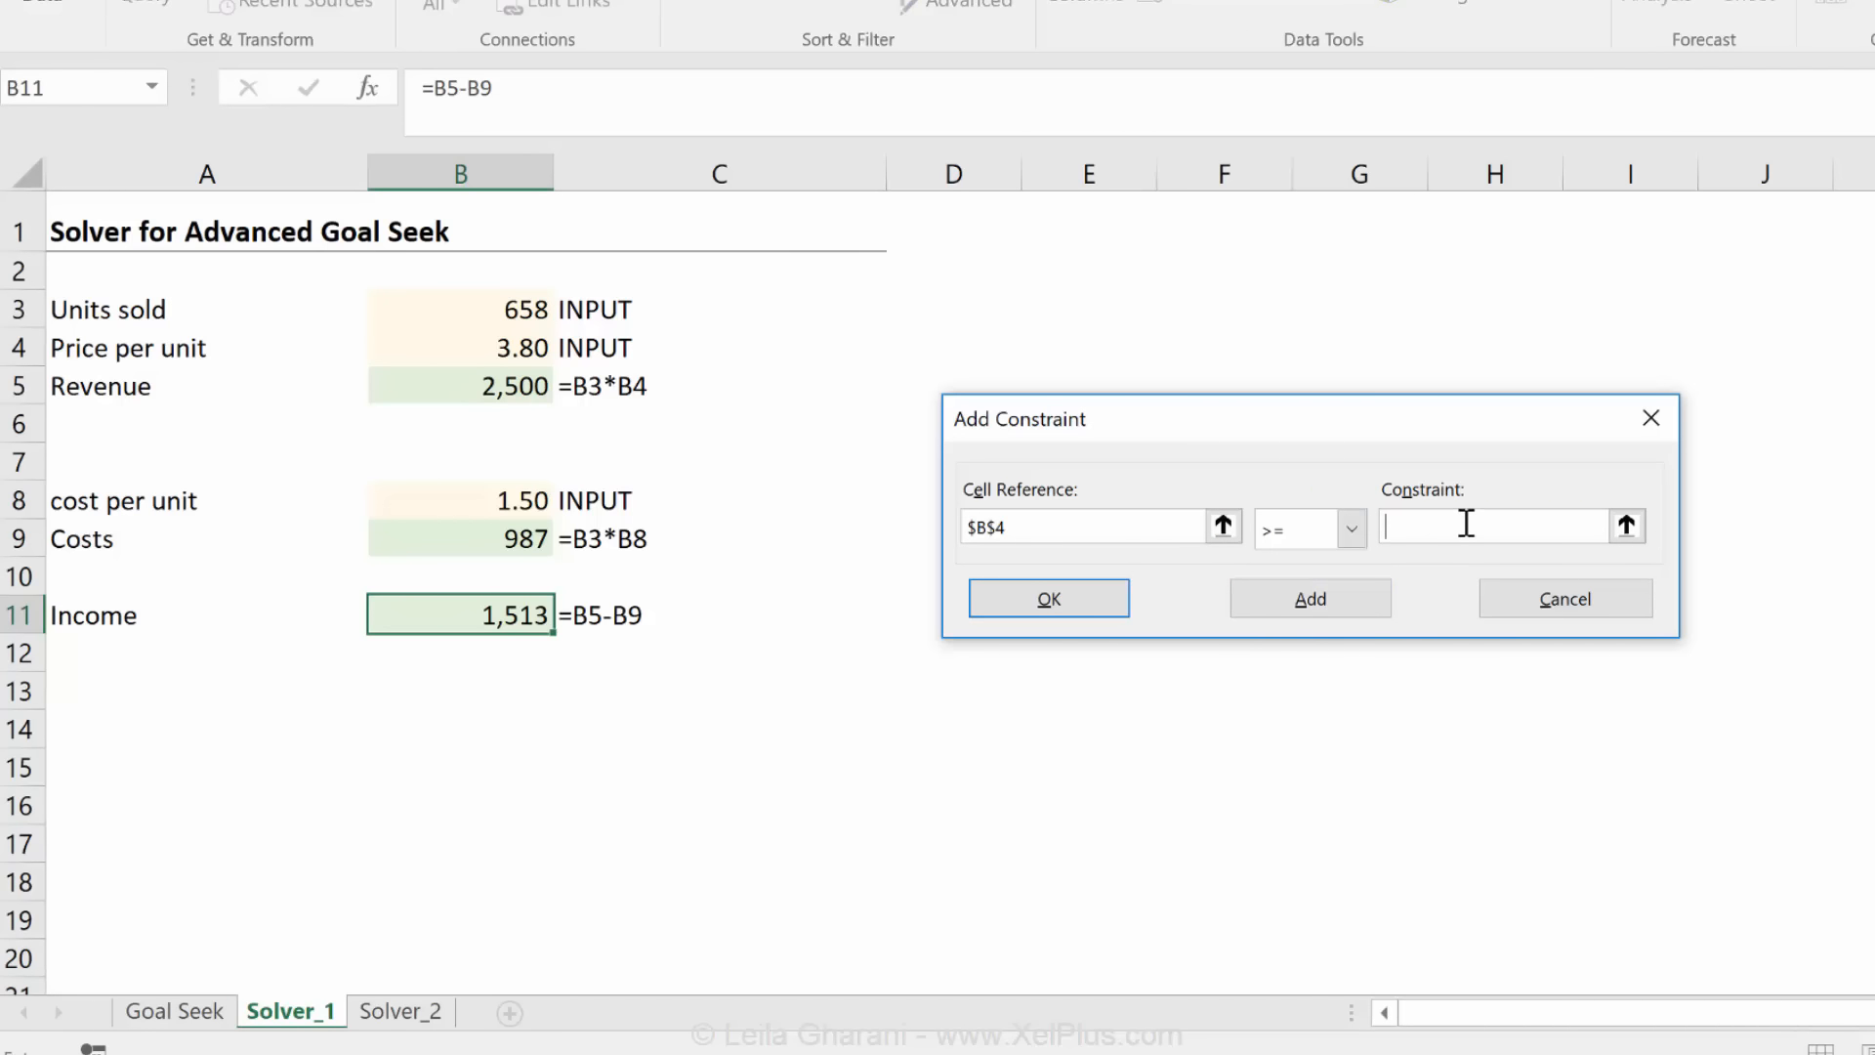
text(3)
click(1080, 584)
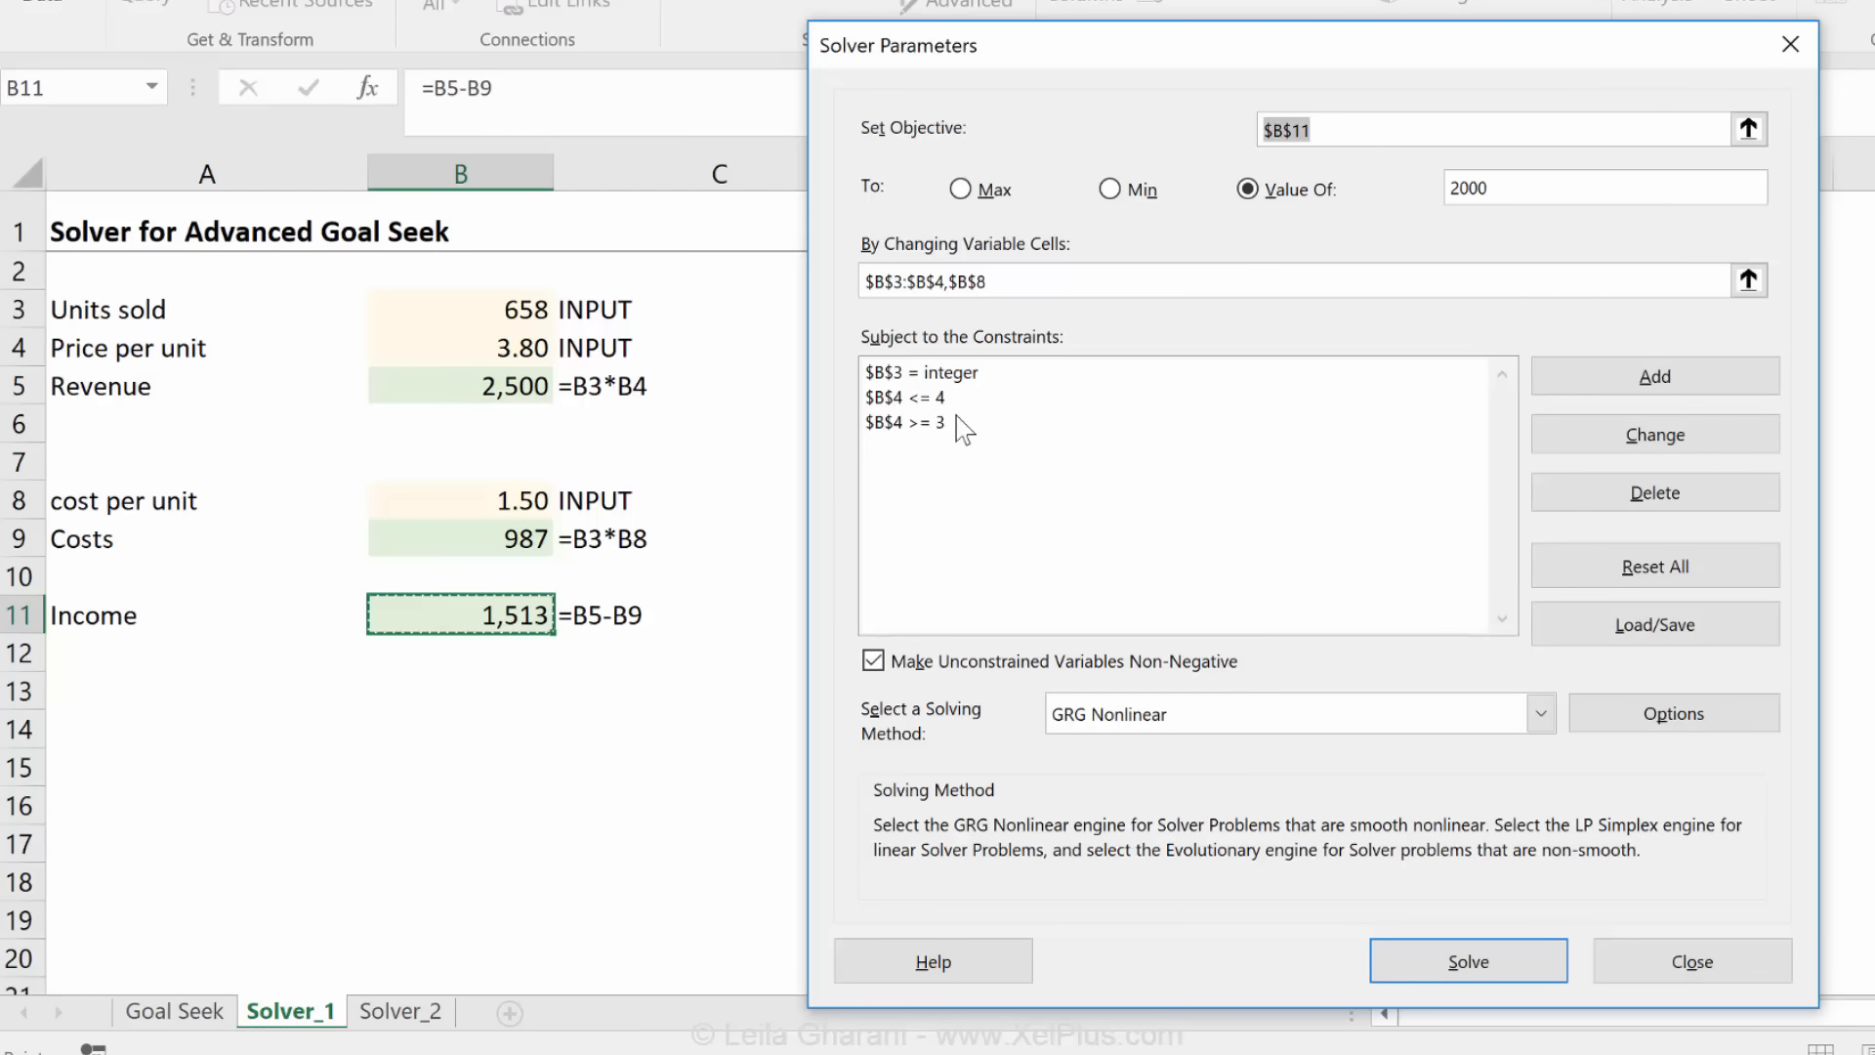
click(1489, 965)
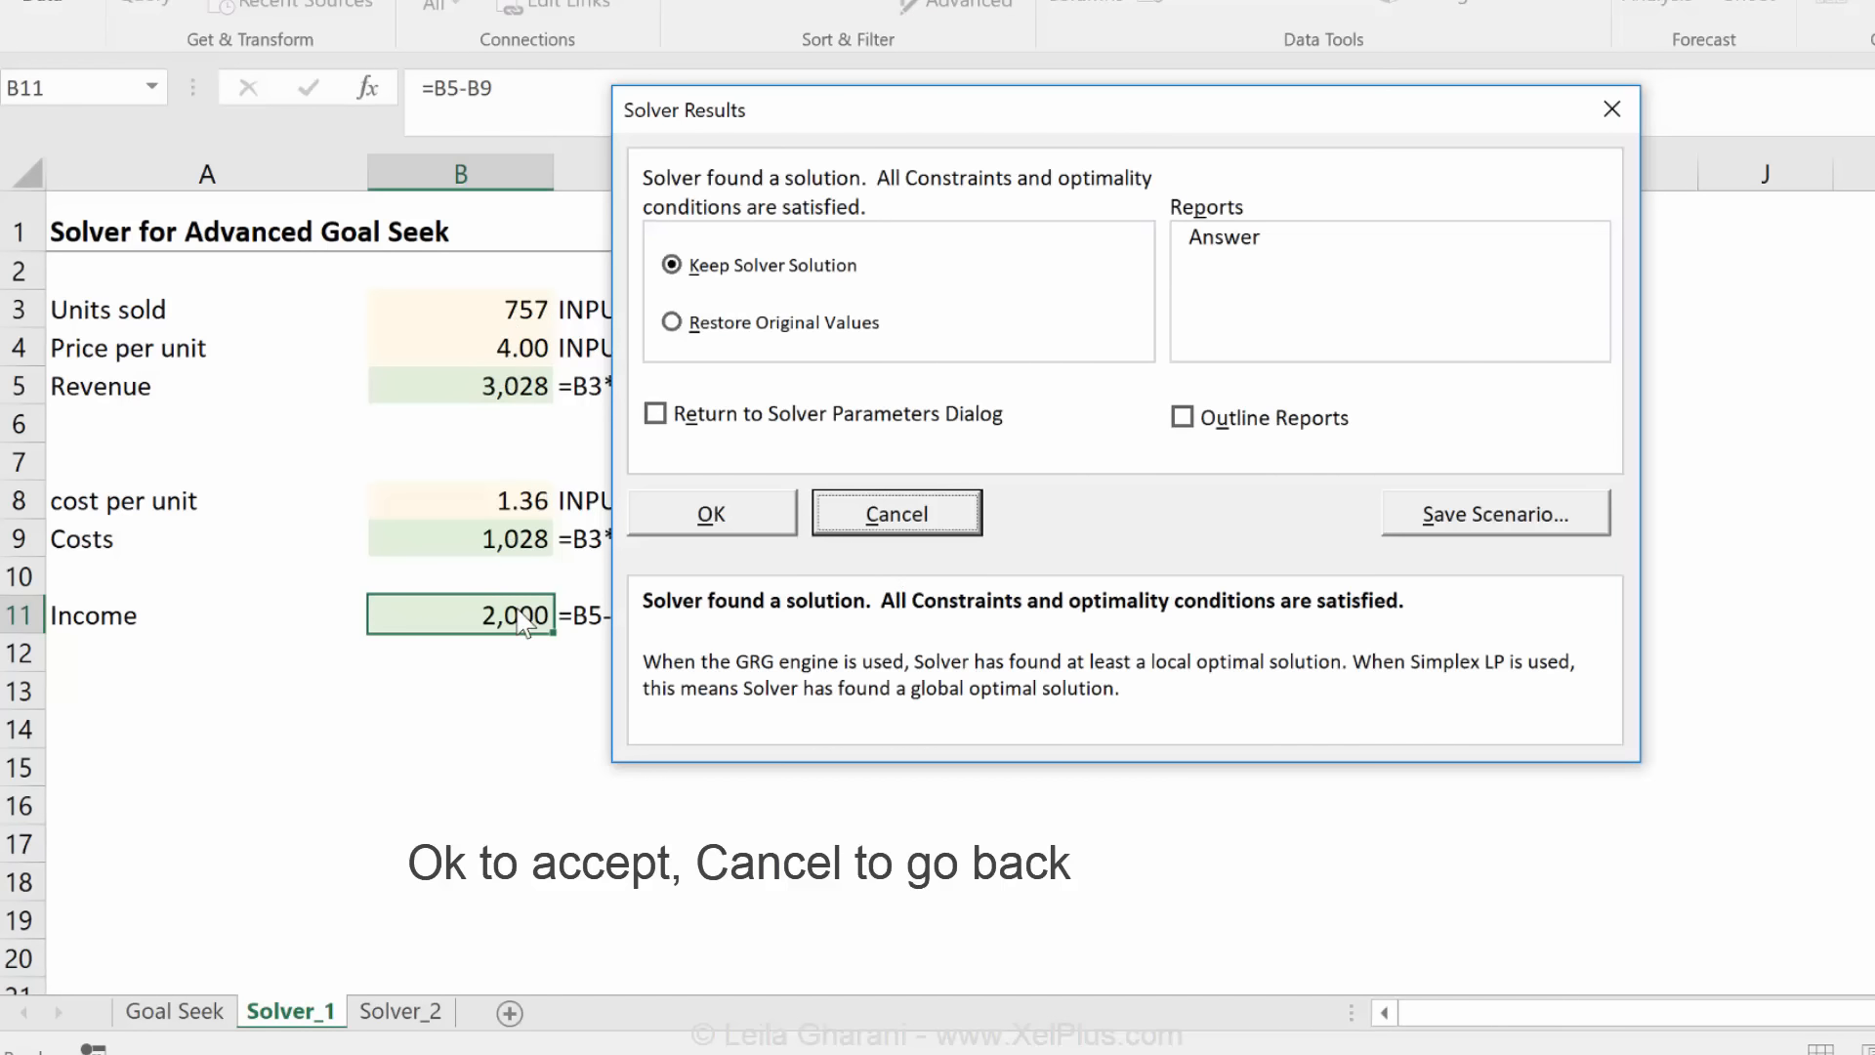
Discard the proposed solution, then rerun Solver with the GRG Nonlinear solving method and keep its solution
click(896, 514)
click(1772, 71)
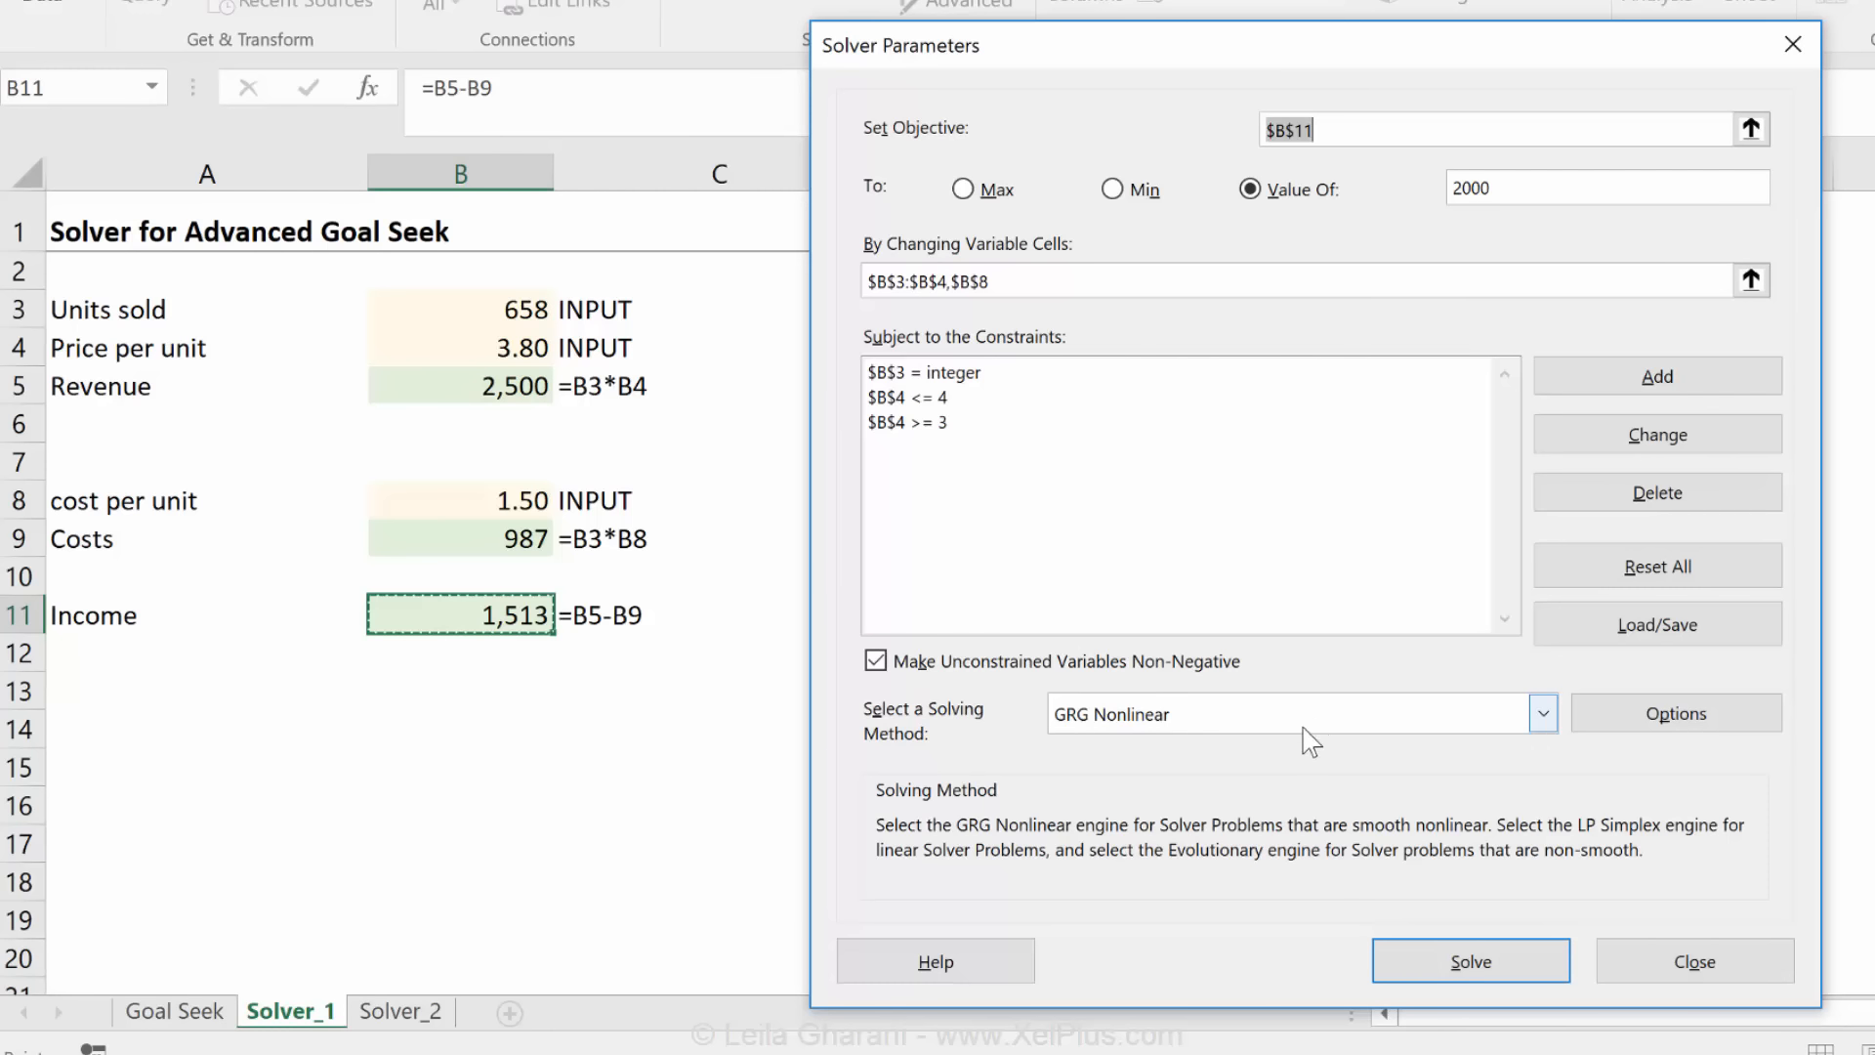
click(1538, 723)
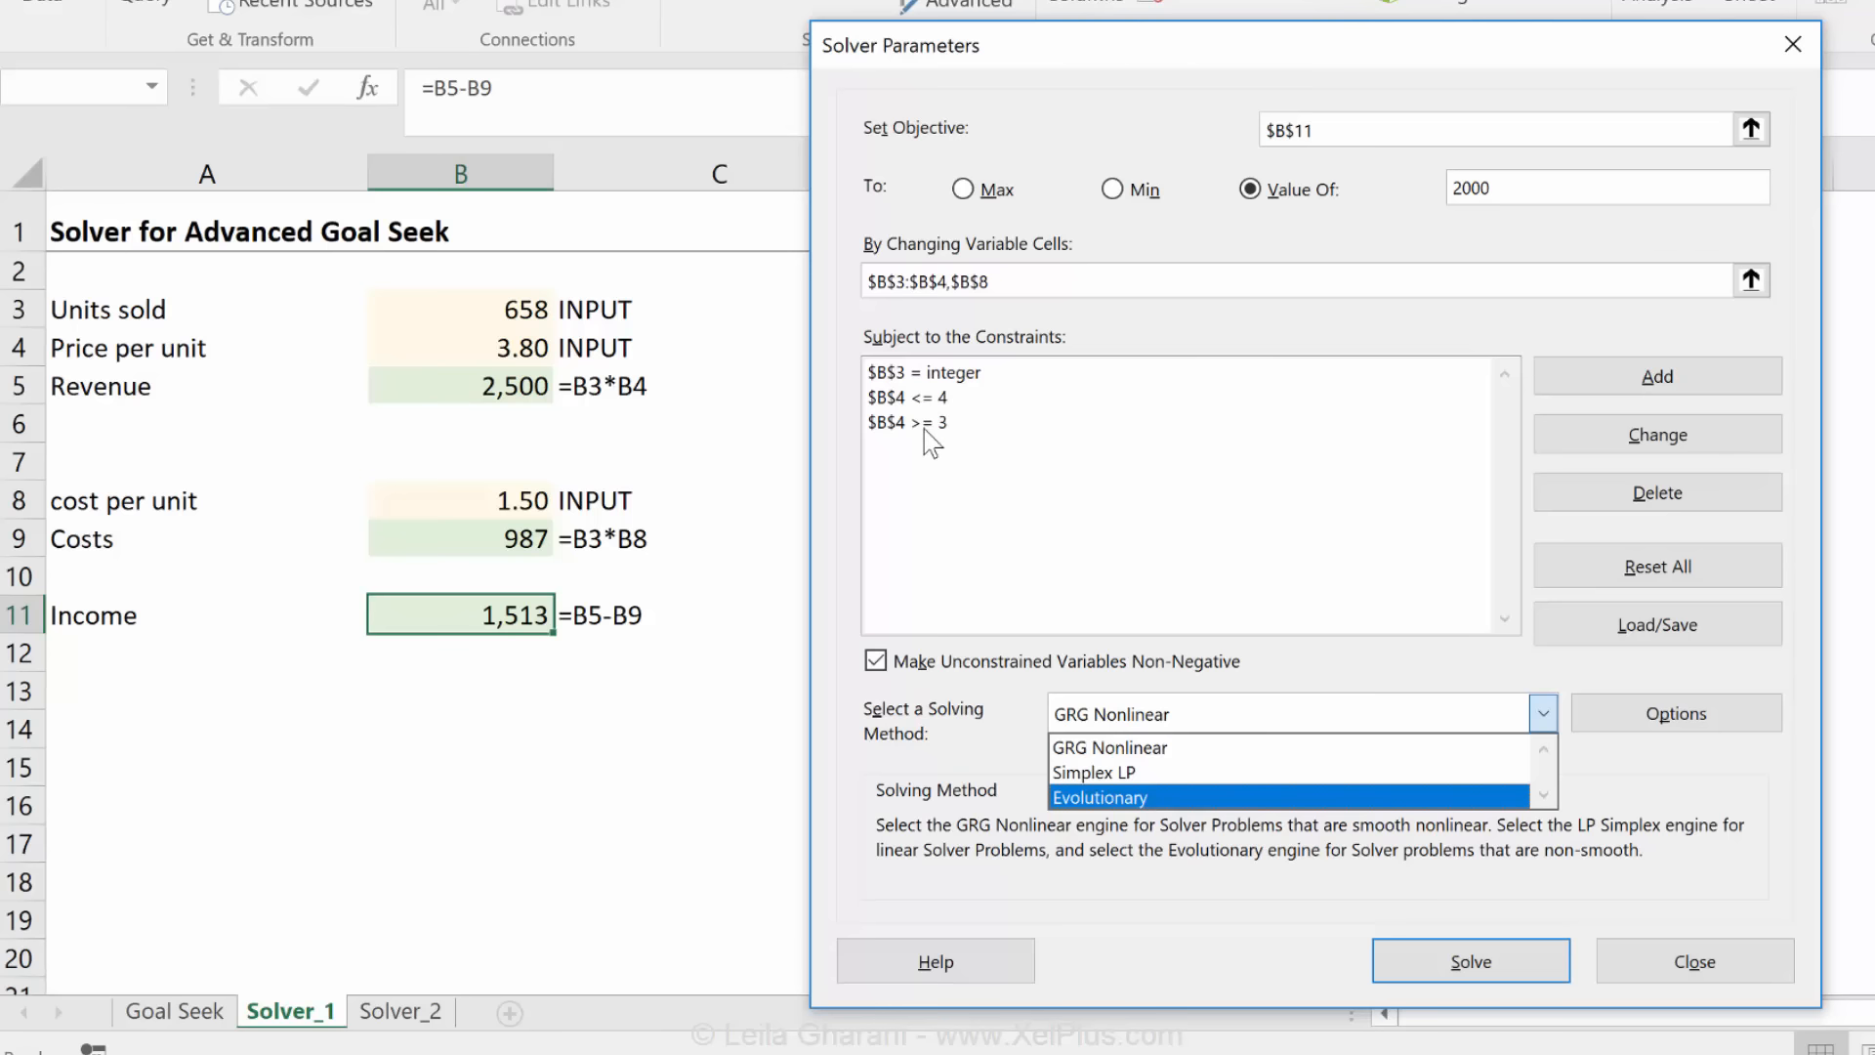
click(1167, 748)
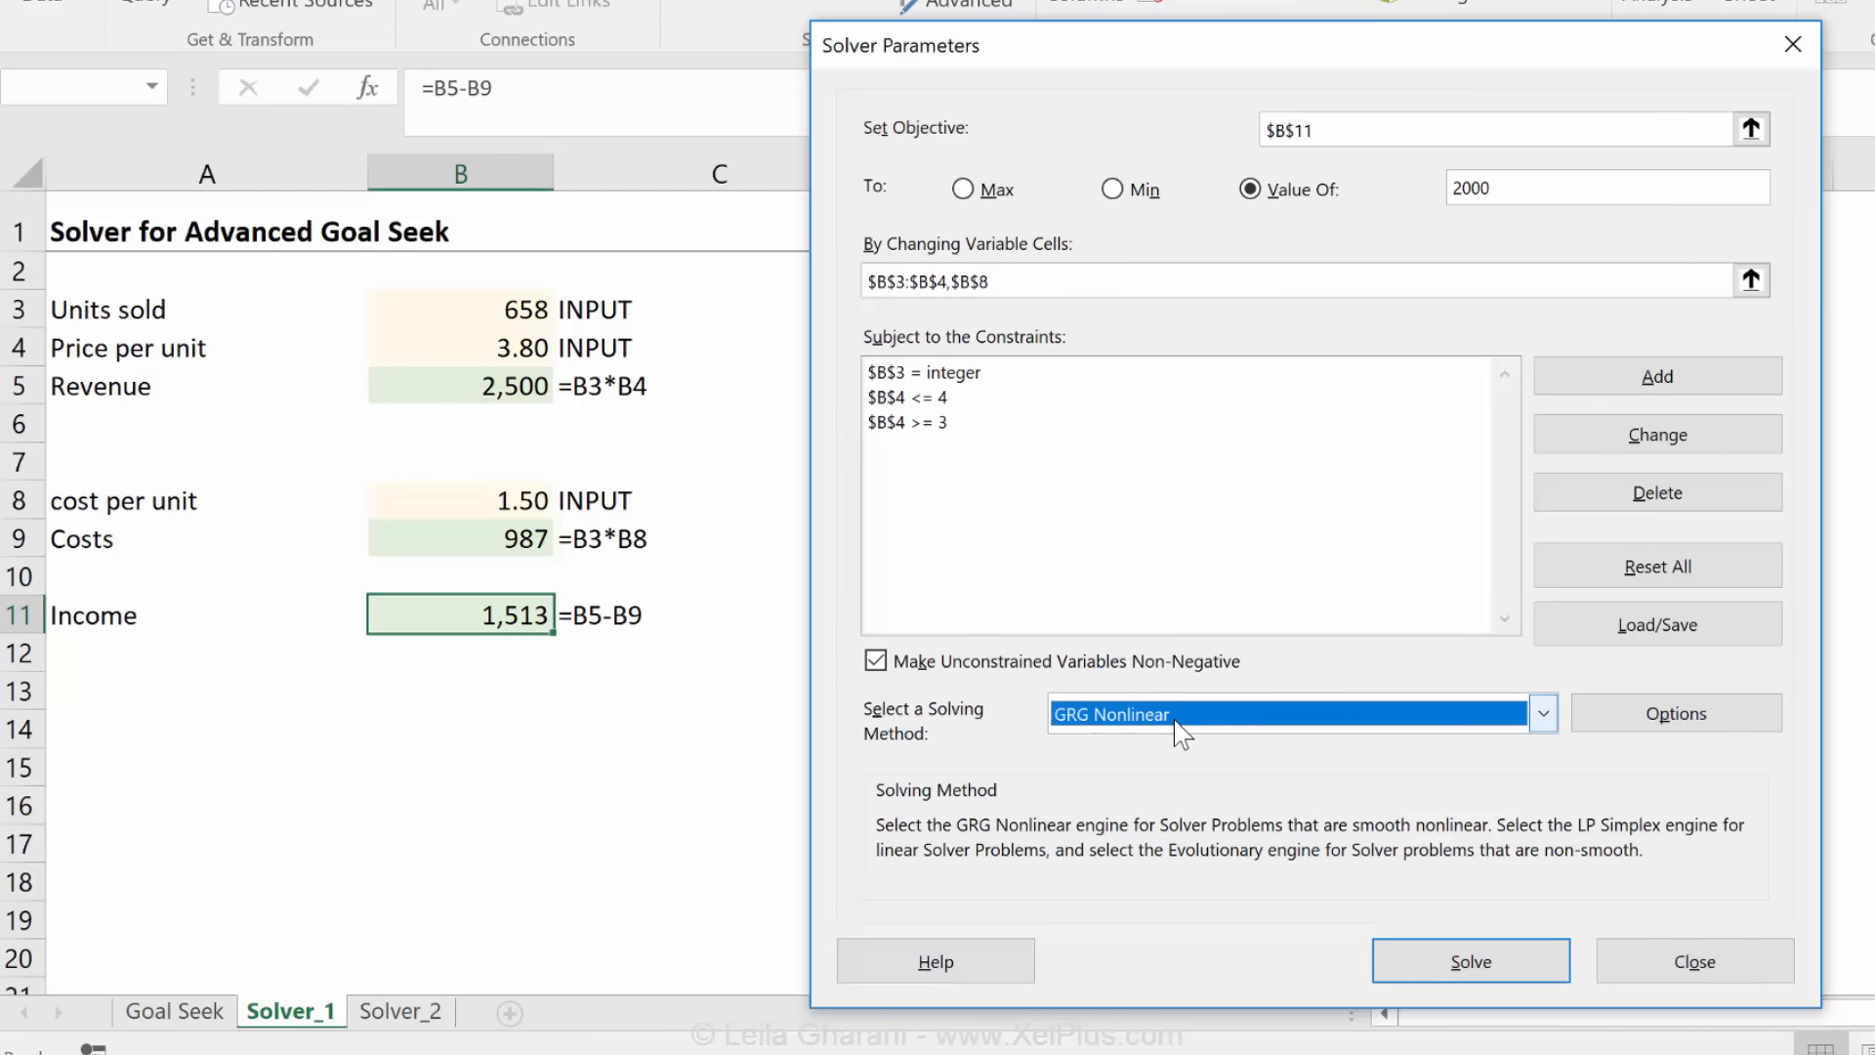
click(1406, 965)
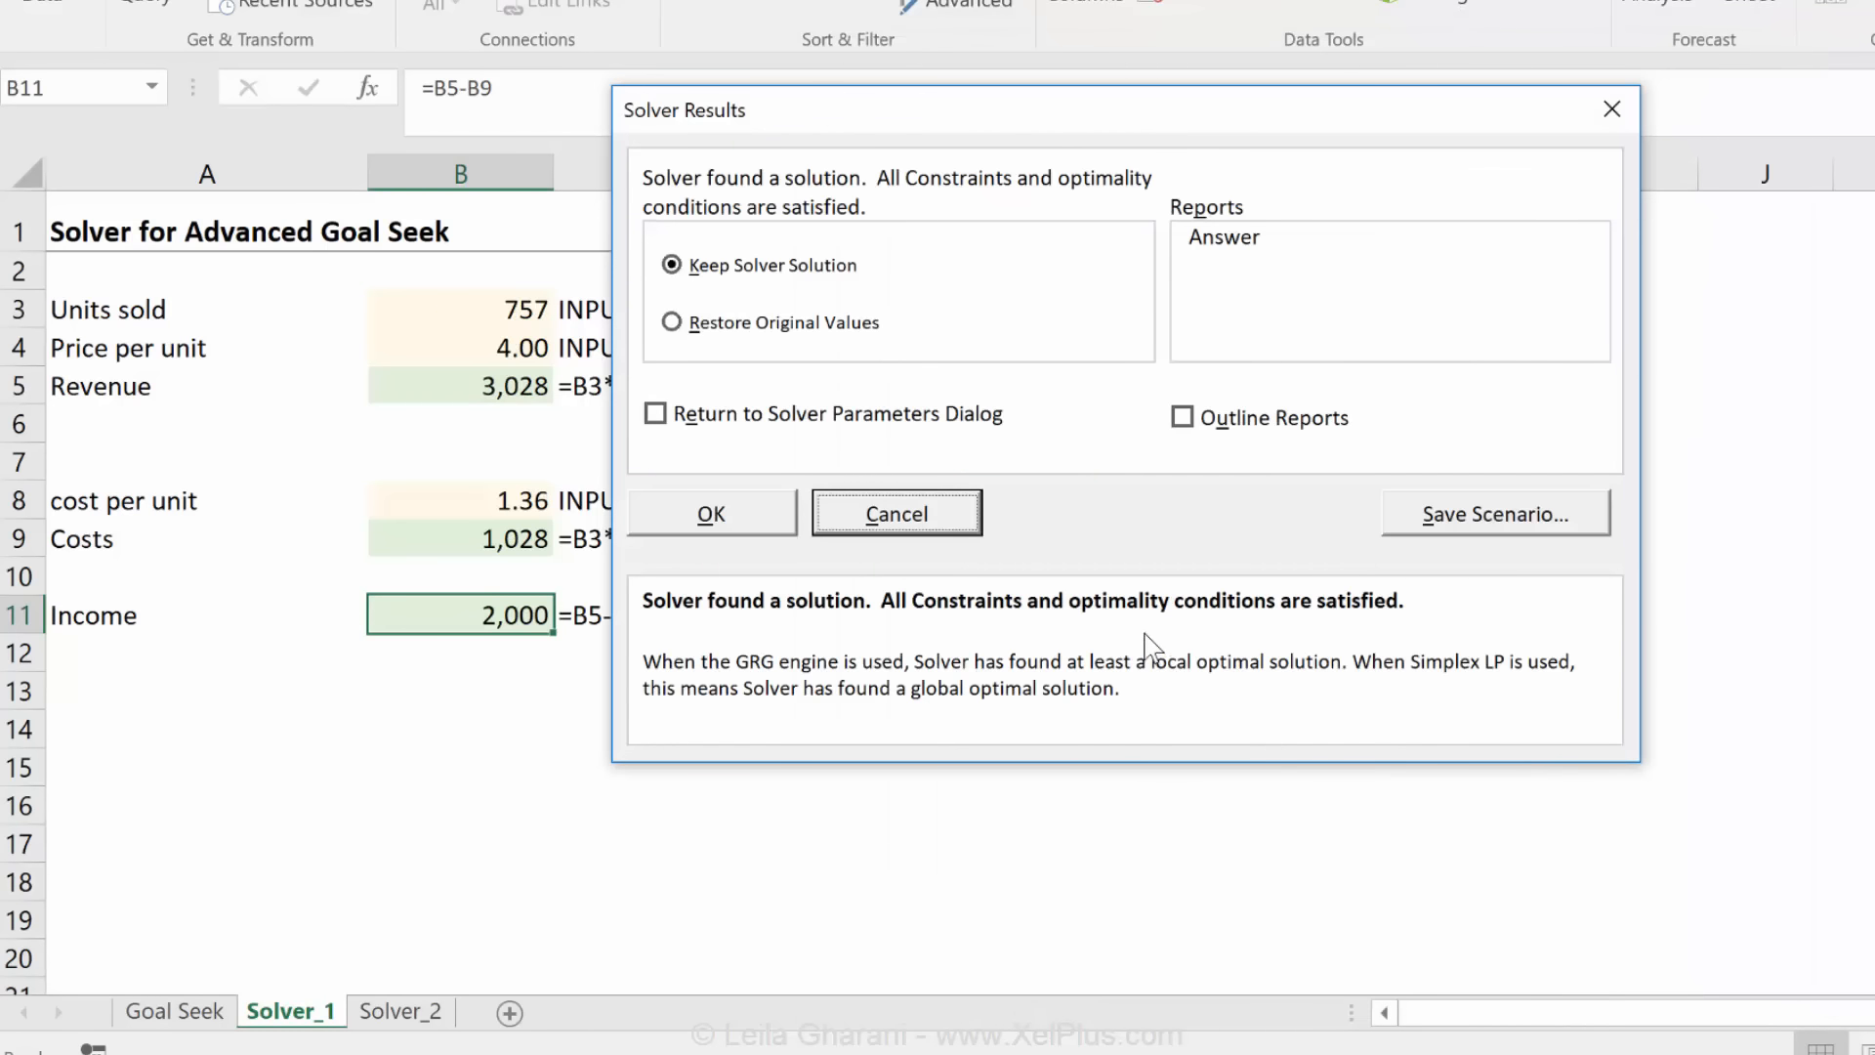
click(671, 521)
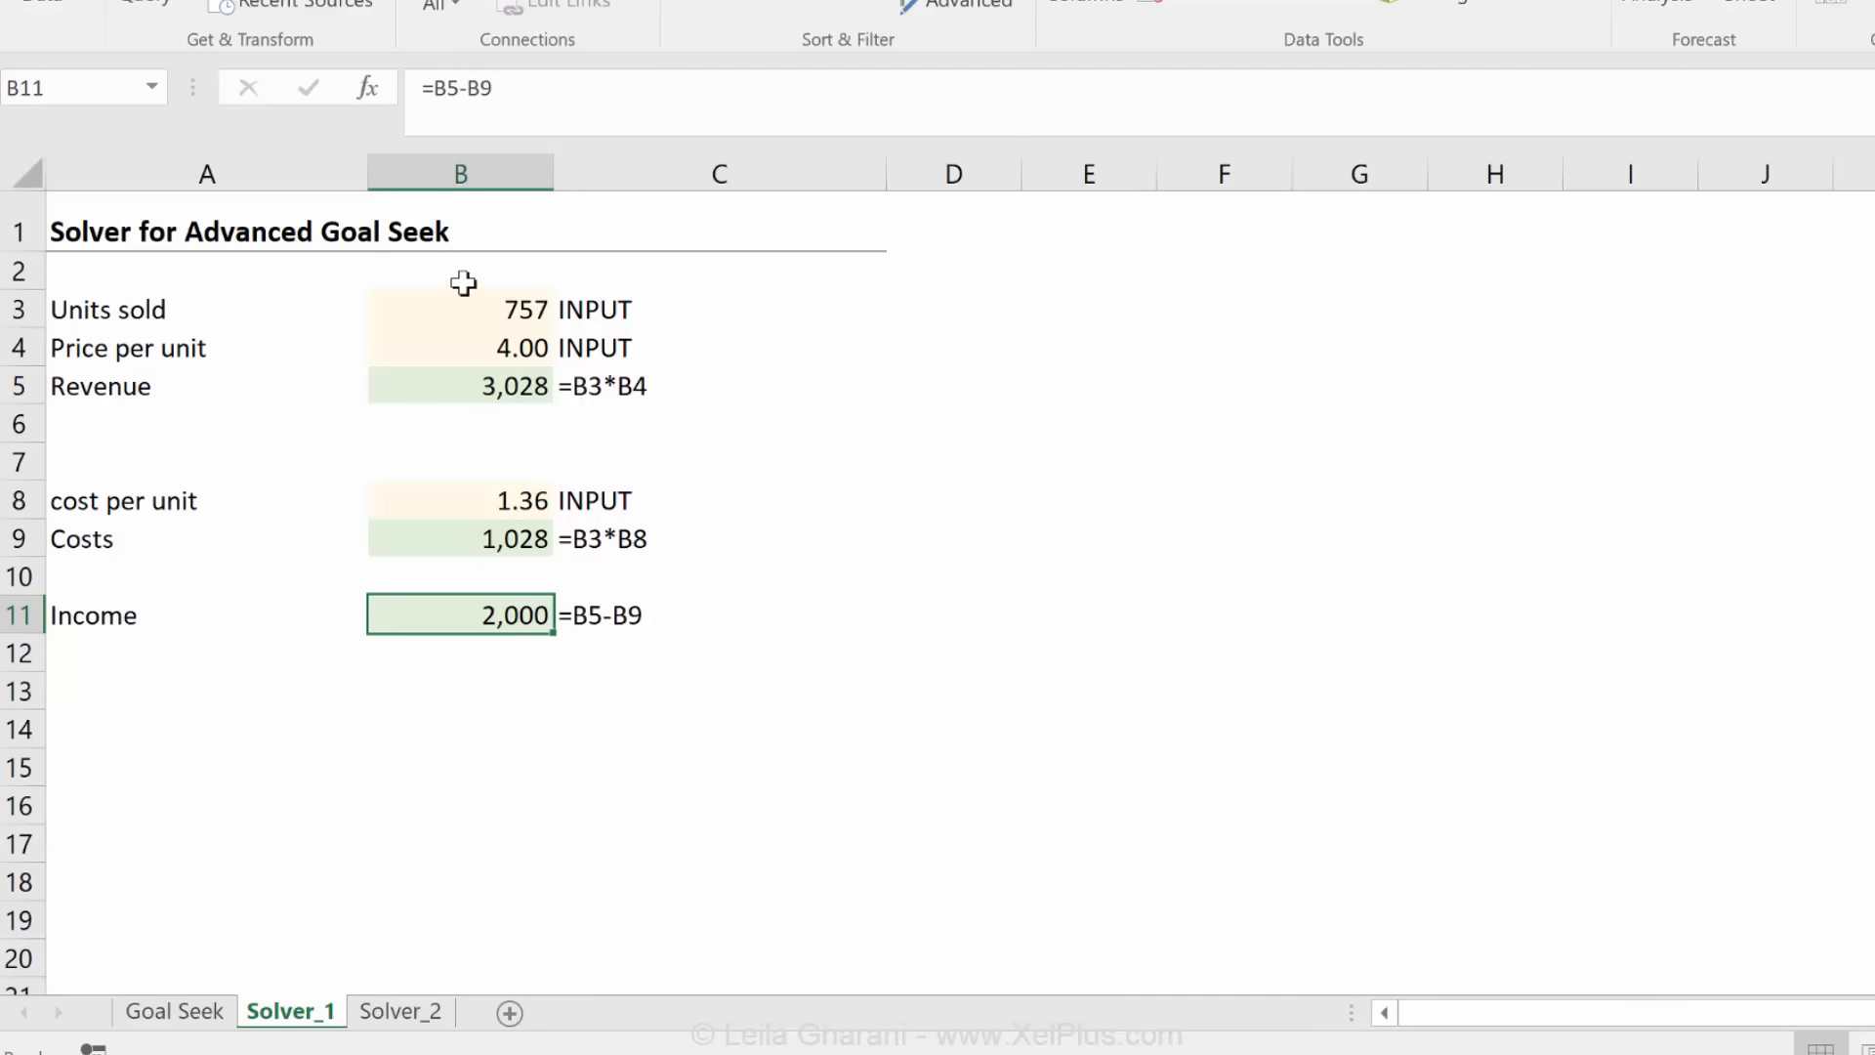
Examine the costs, units sold and price per unit cells in the solved Solver_1 model
click(453, 542)
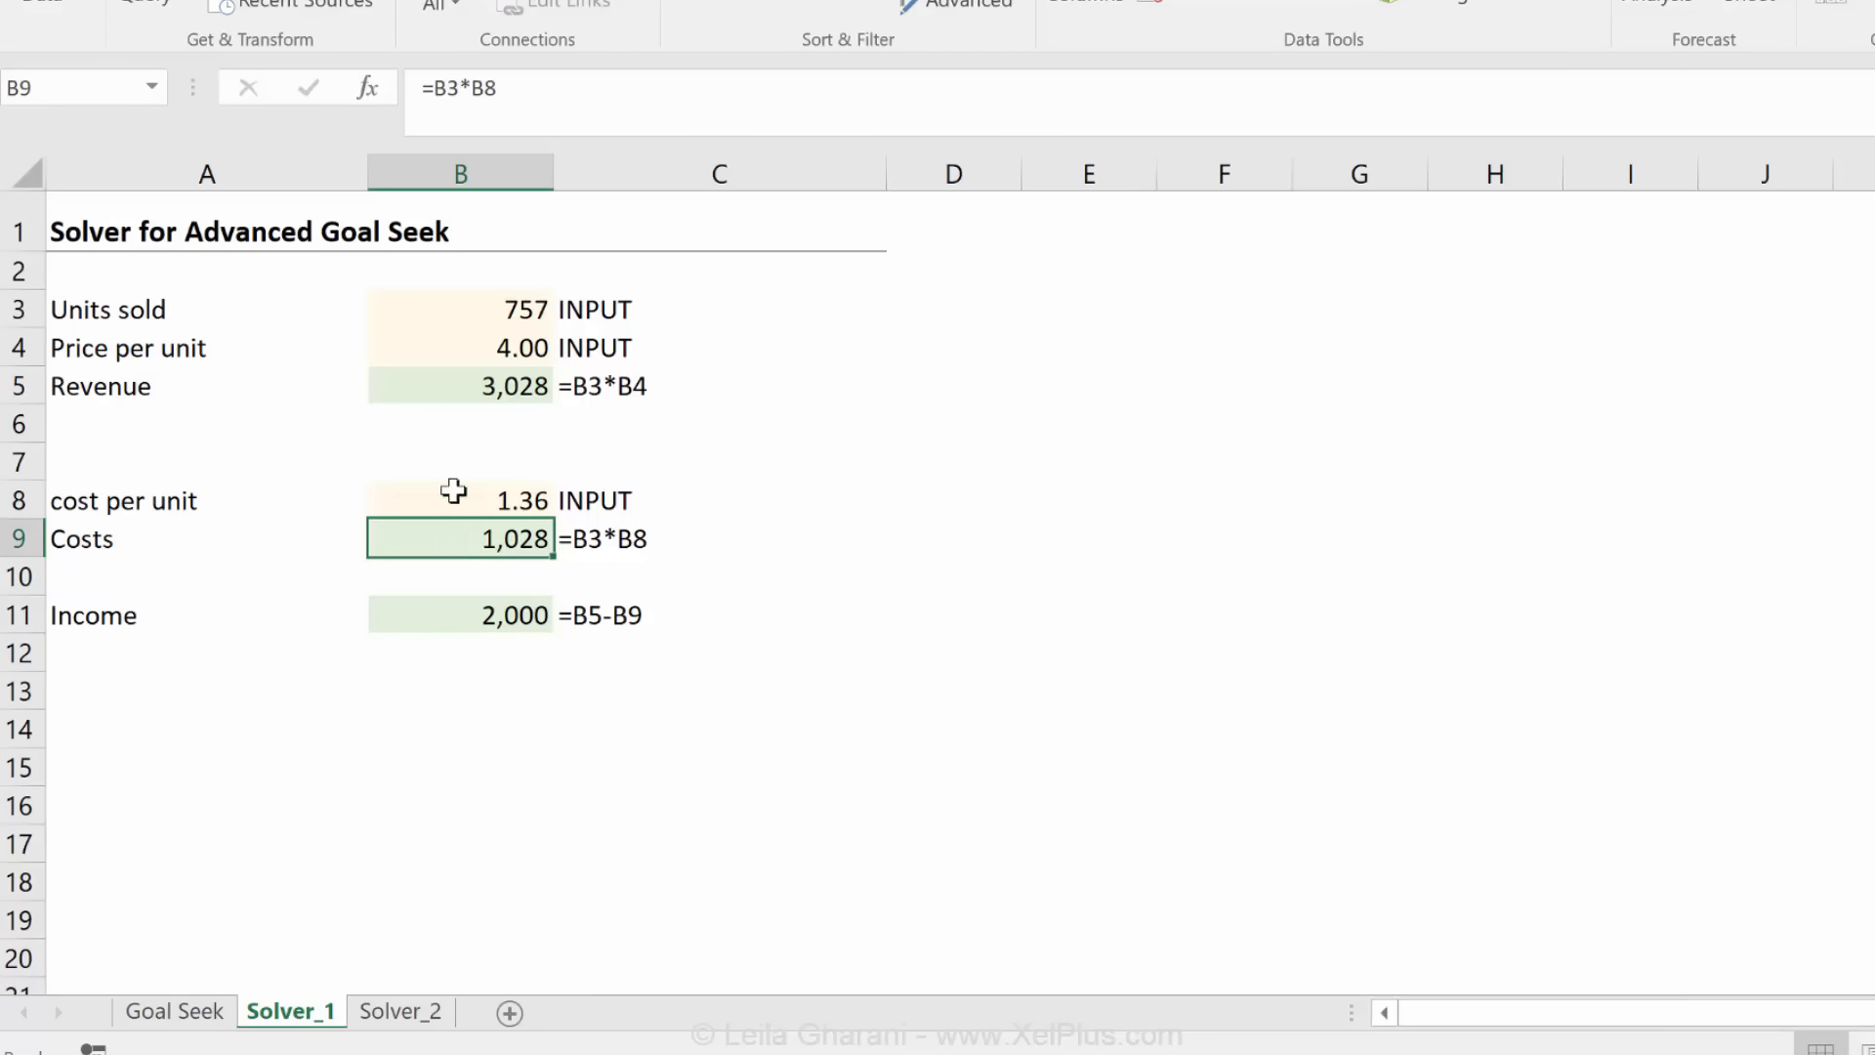
click(462, 312)
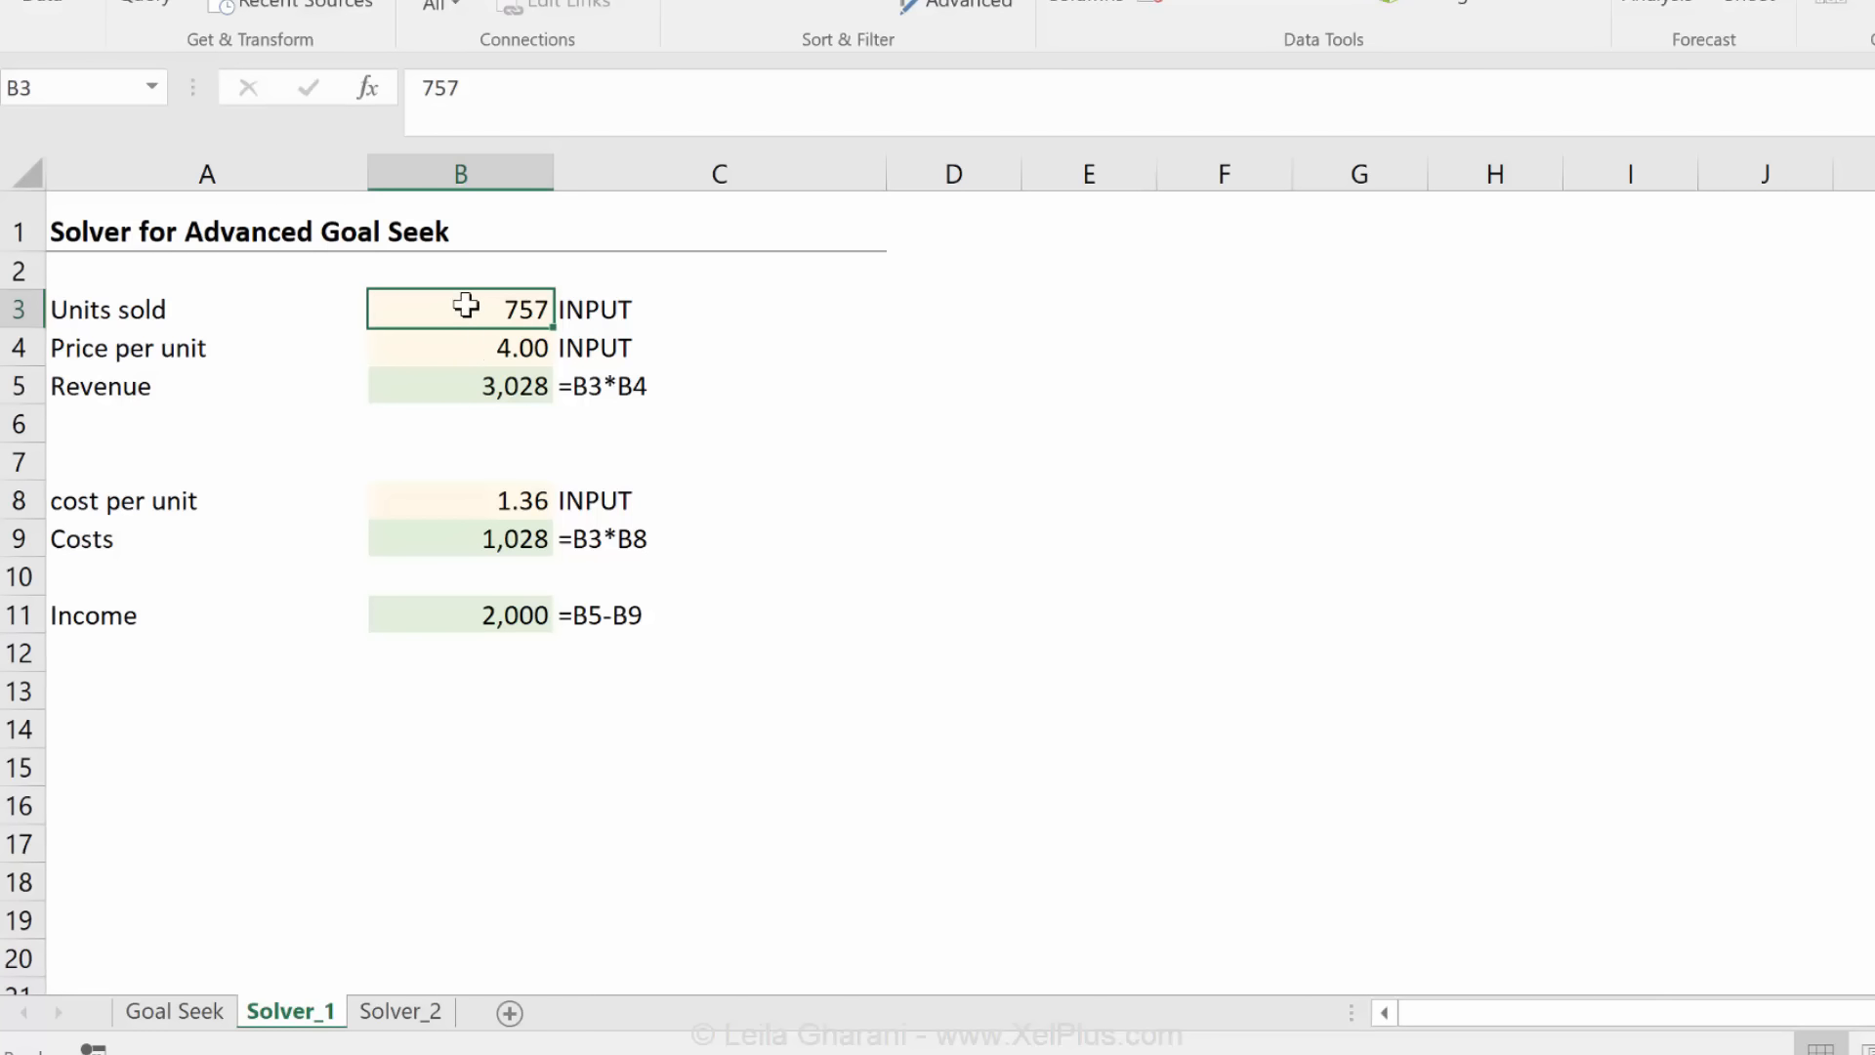
click(470, 347)
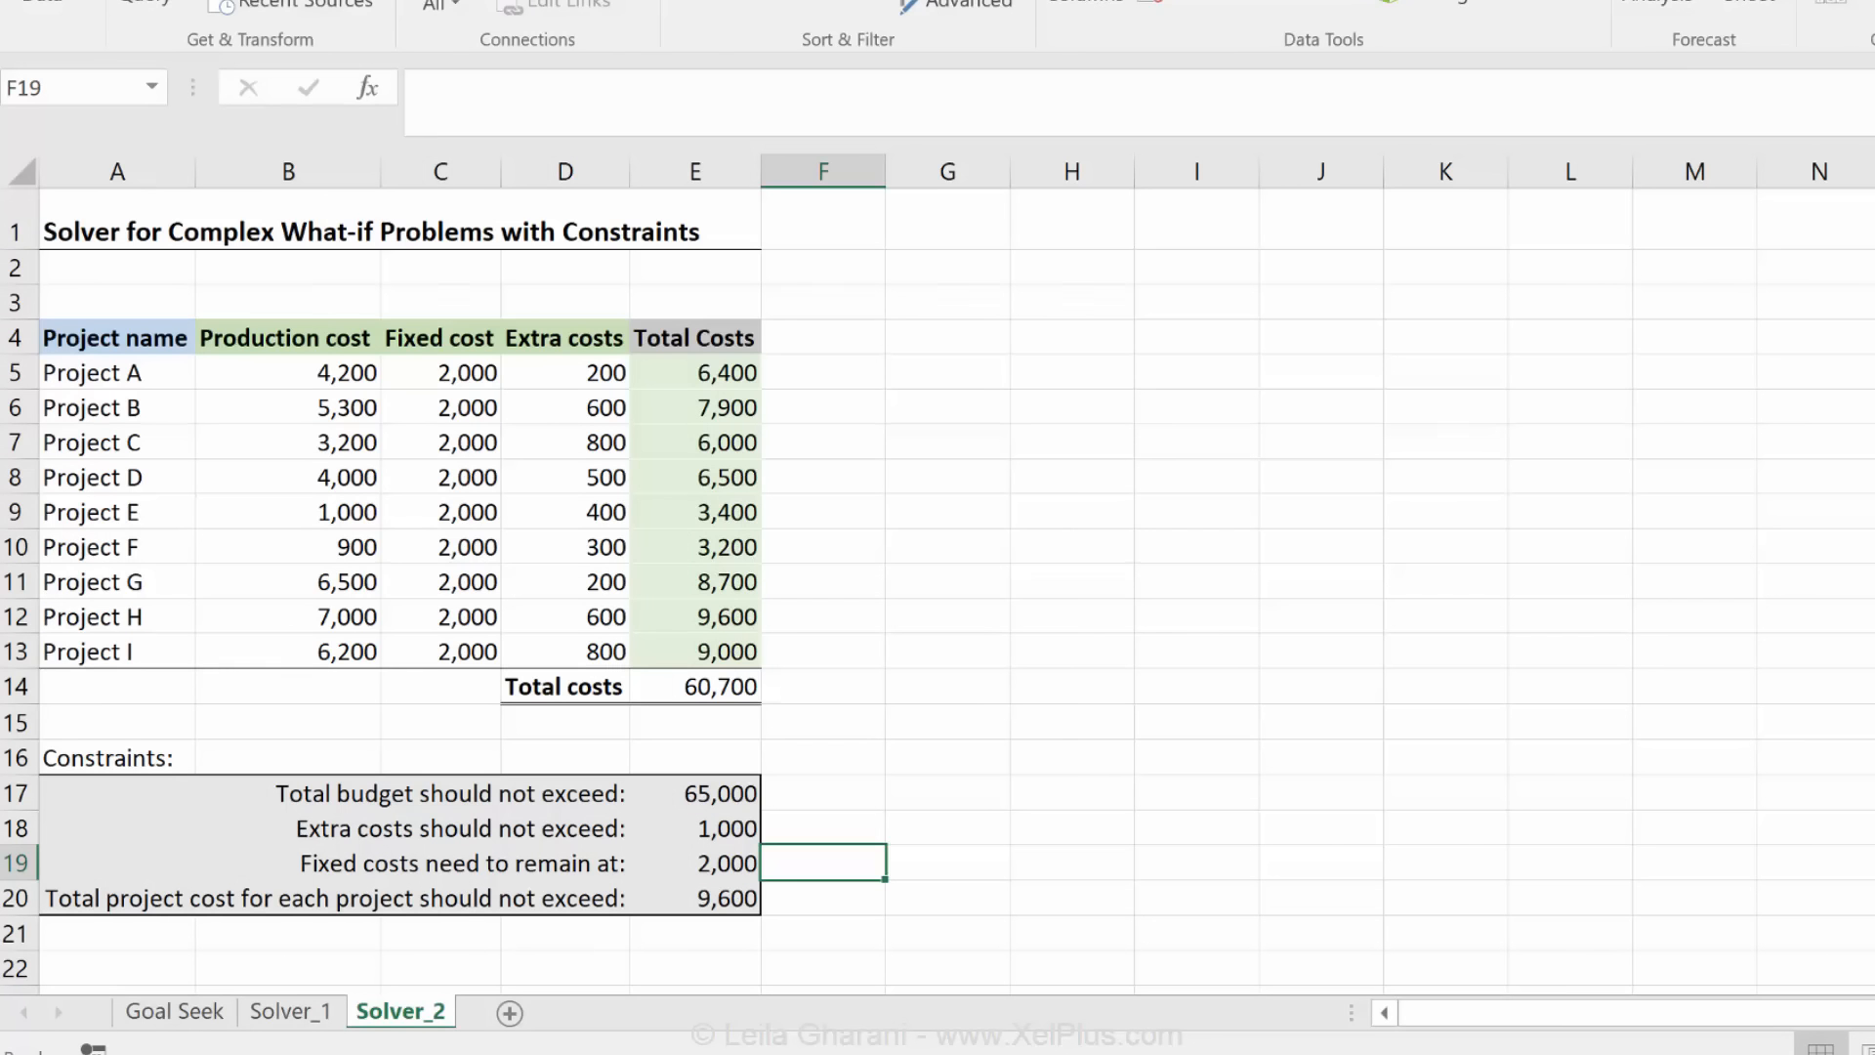
On the Solver_2 sheet, compare the total budget limit (E17) with the total costs cell (E14)
click(747, 802)
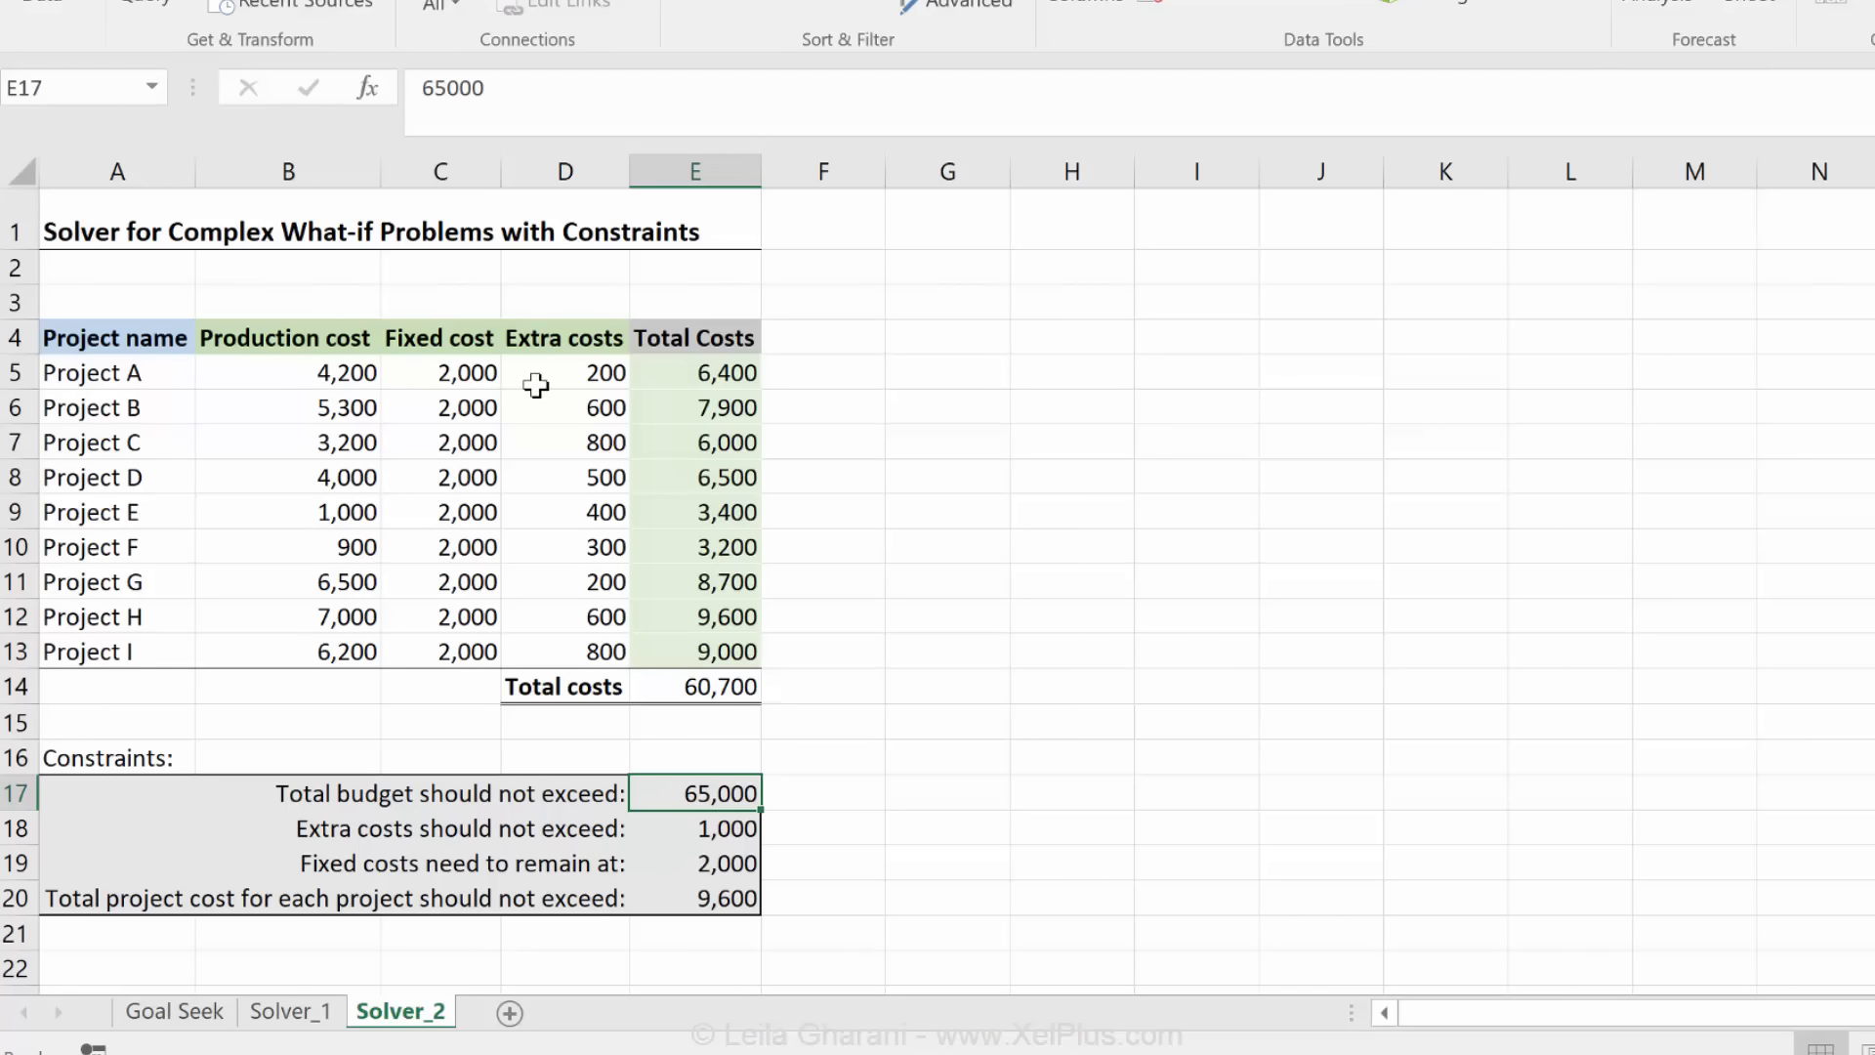
click(742, 684)
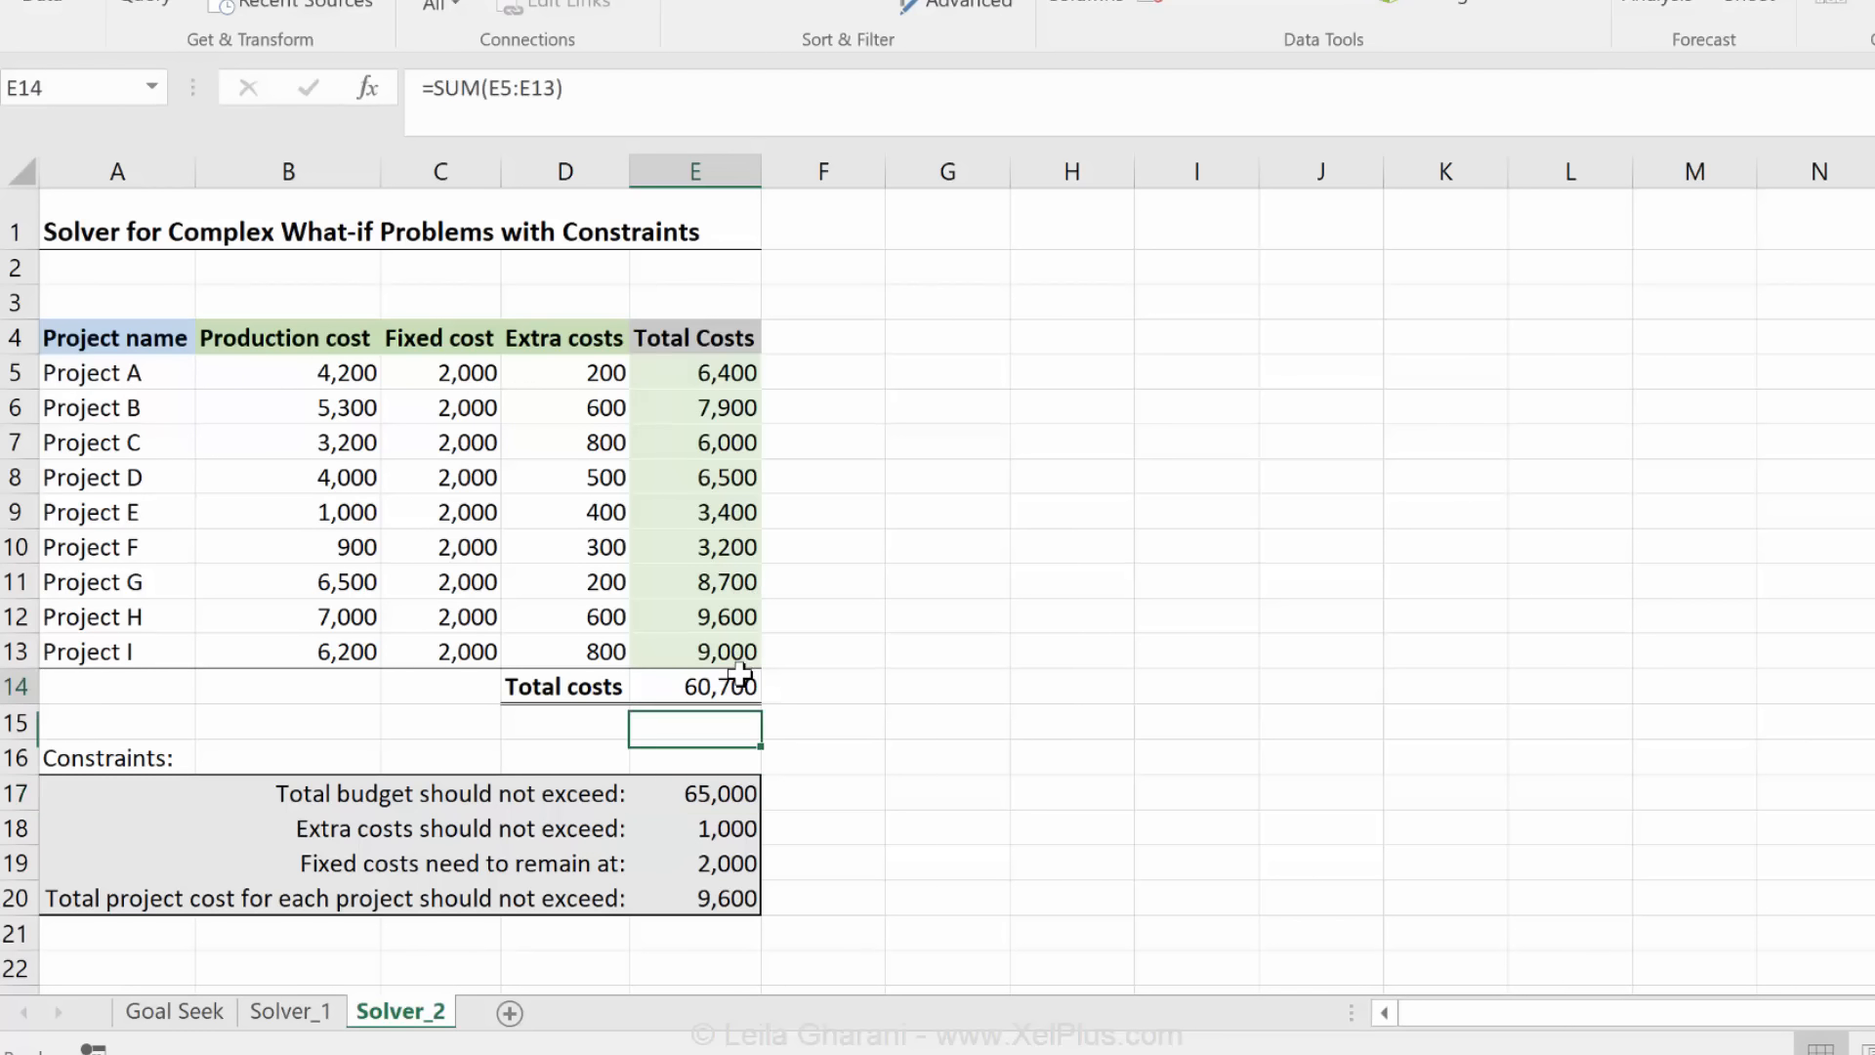
click(747, 793)
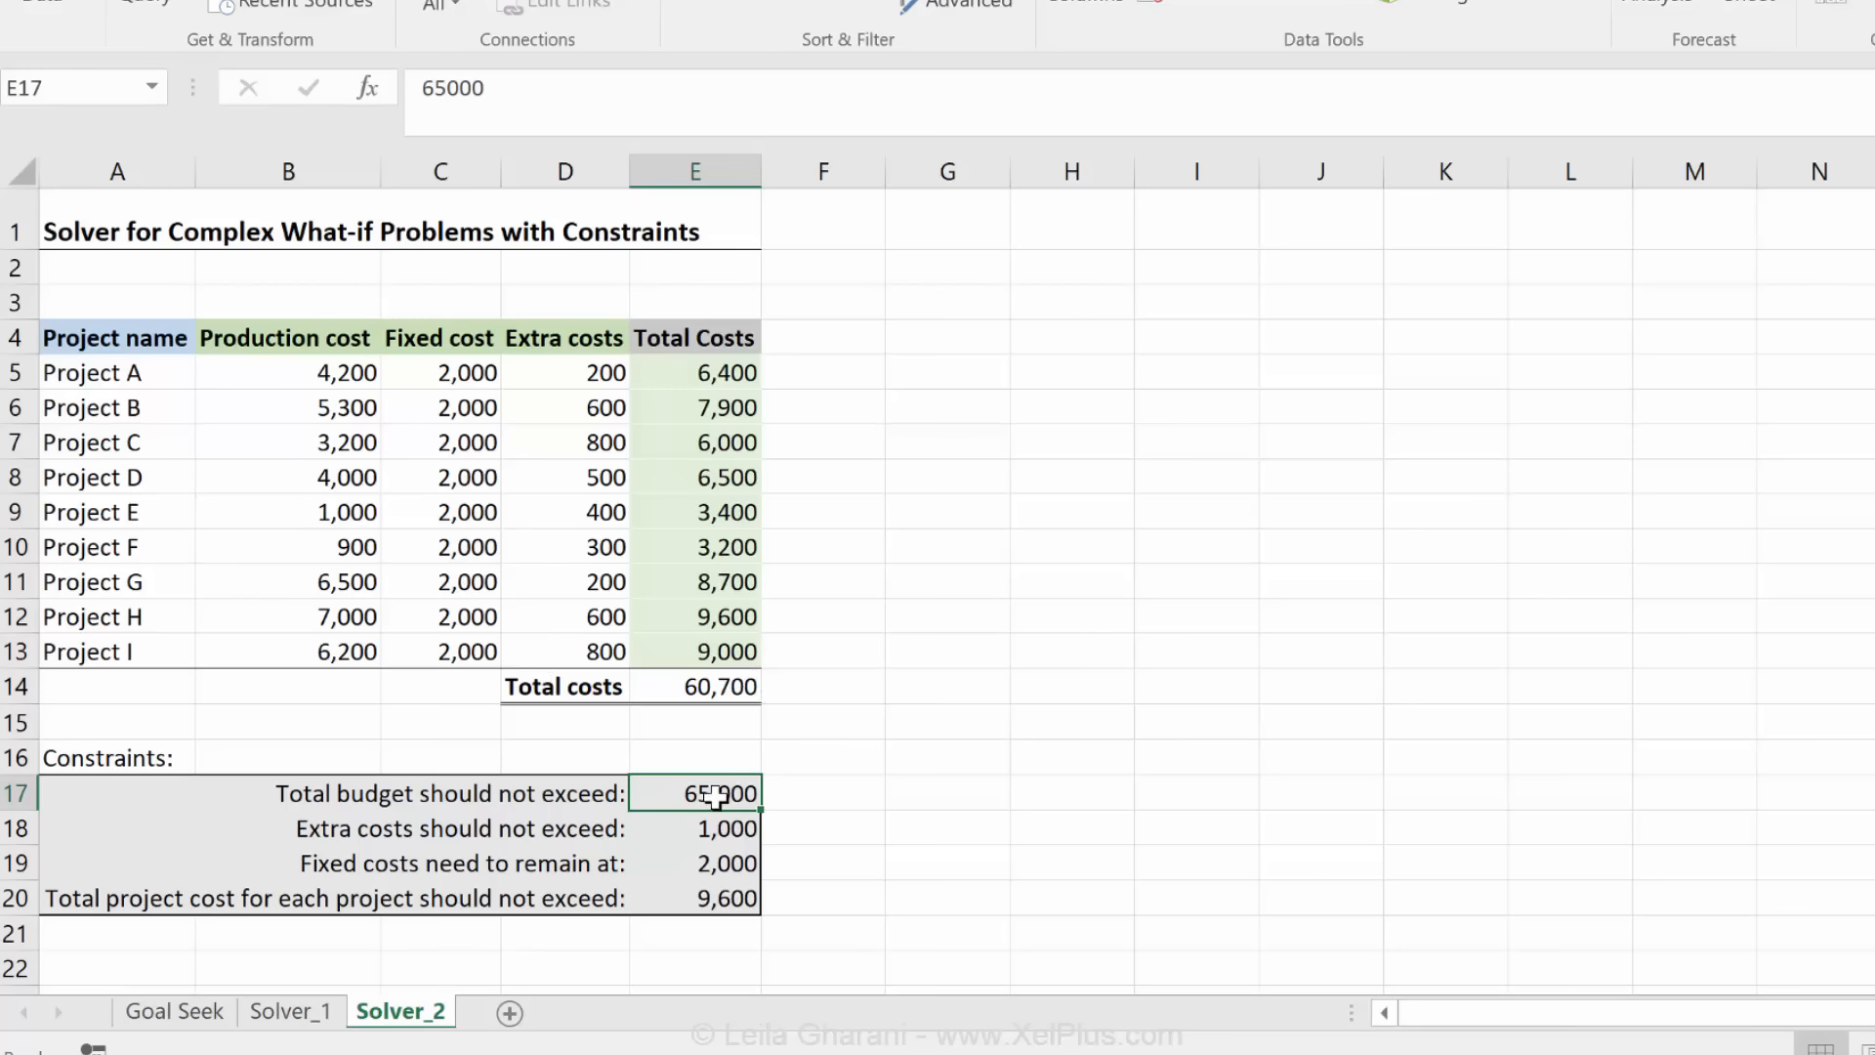
Open Solver for the project costs and set the objective to total costs (E14) with a target value of 65000
click(696, 685)
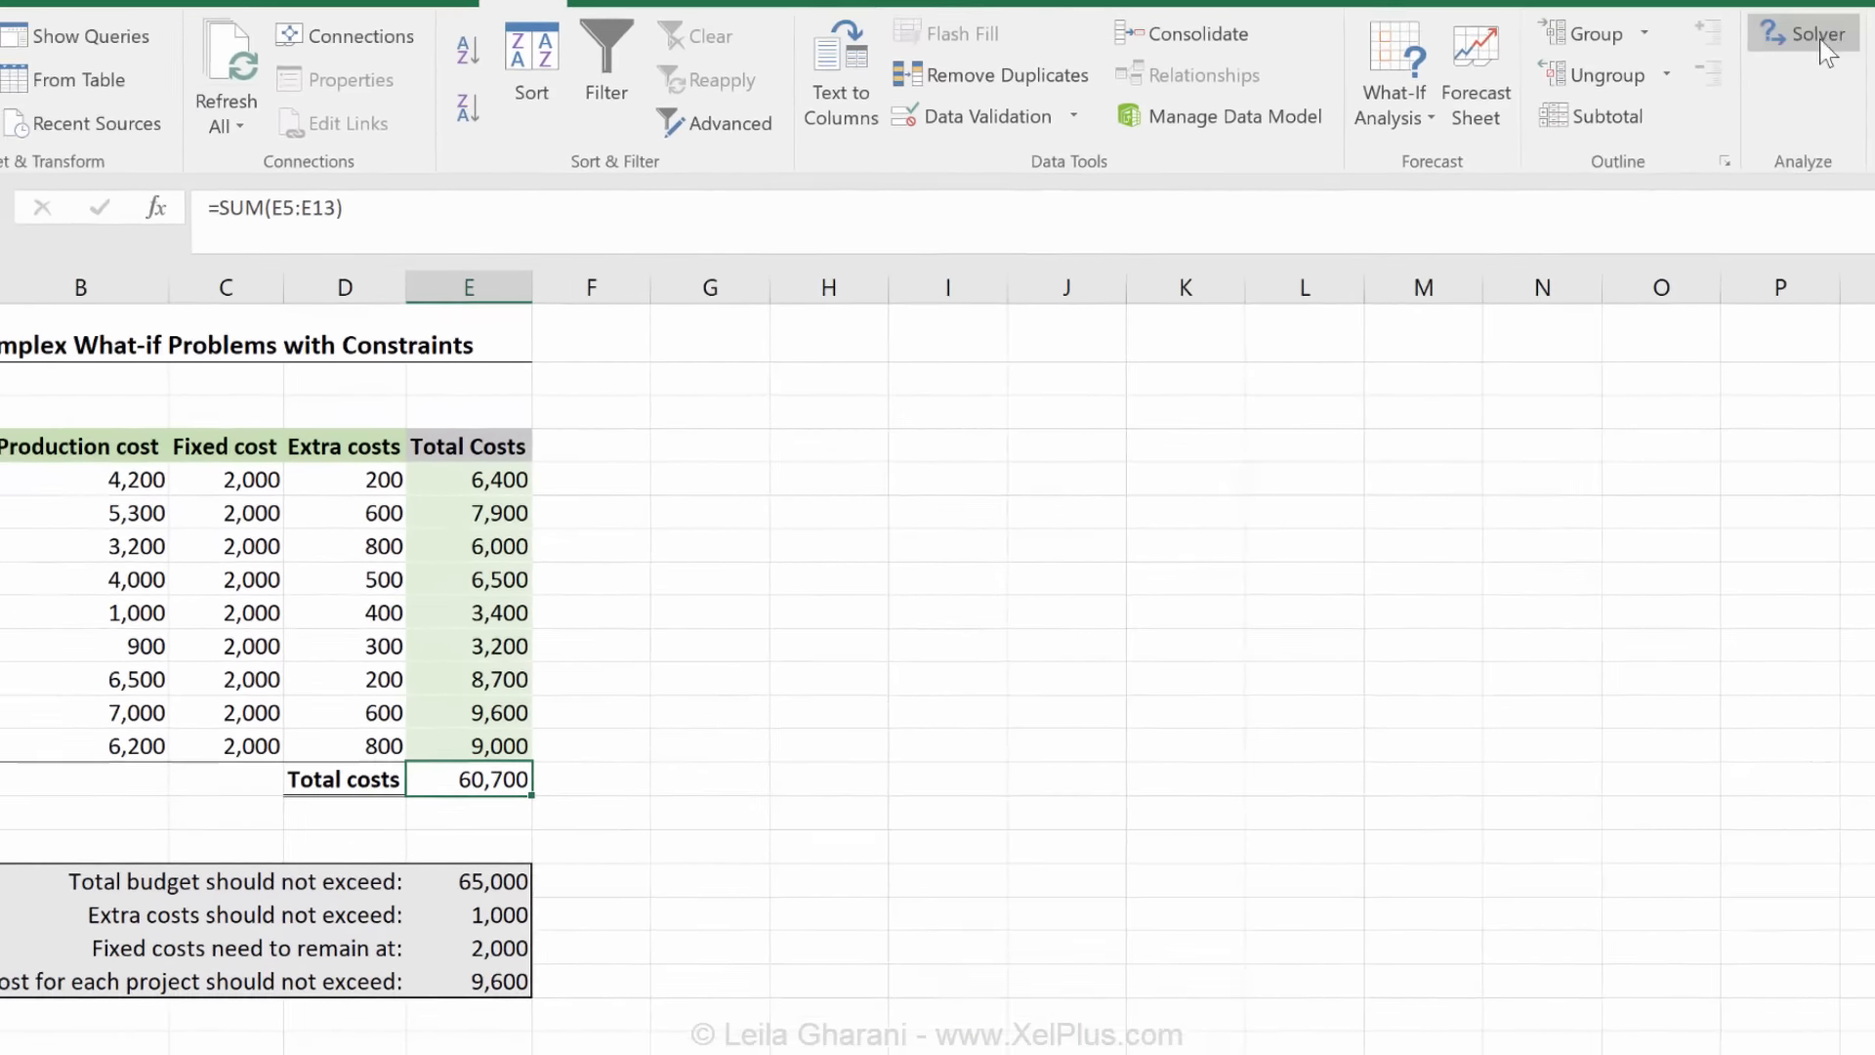
click(1814, 34)
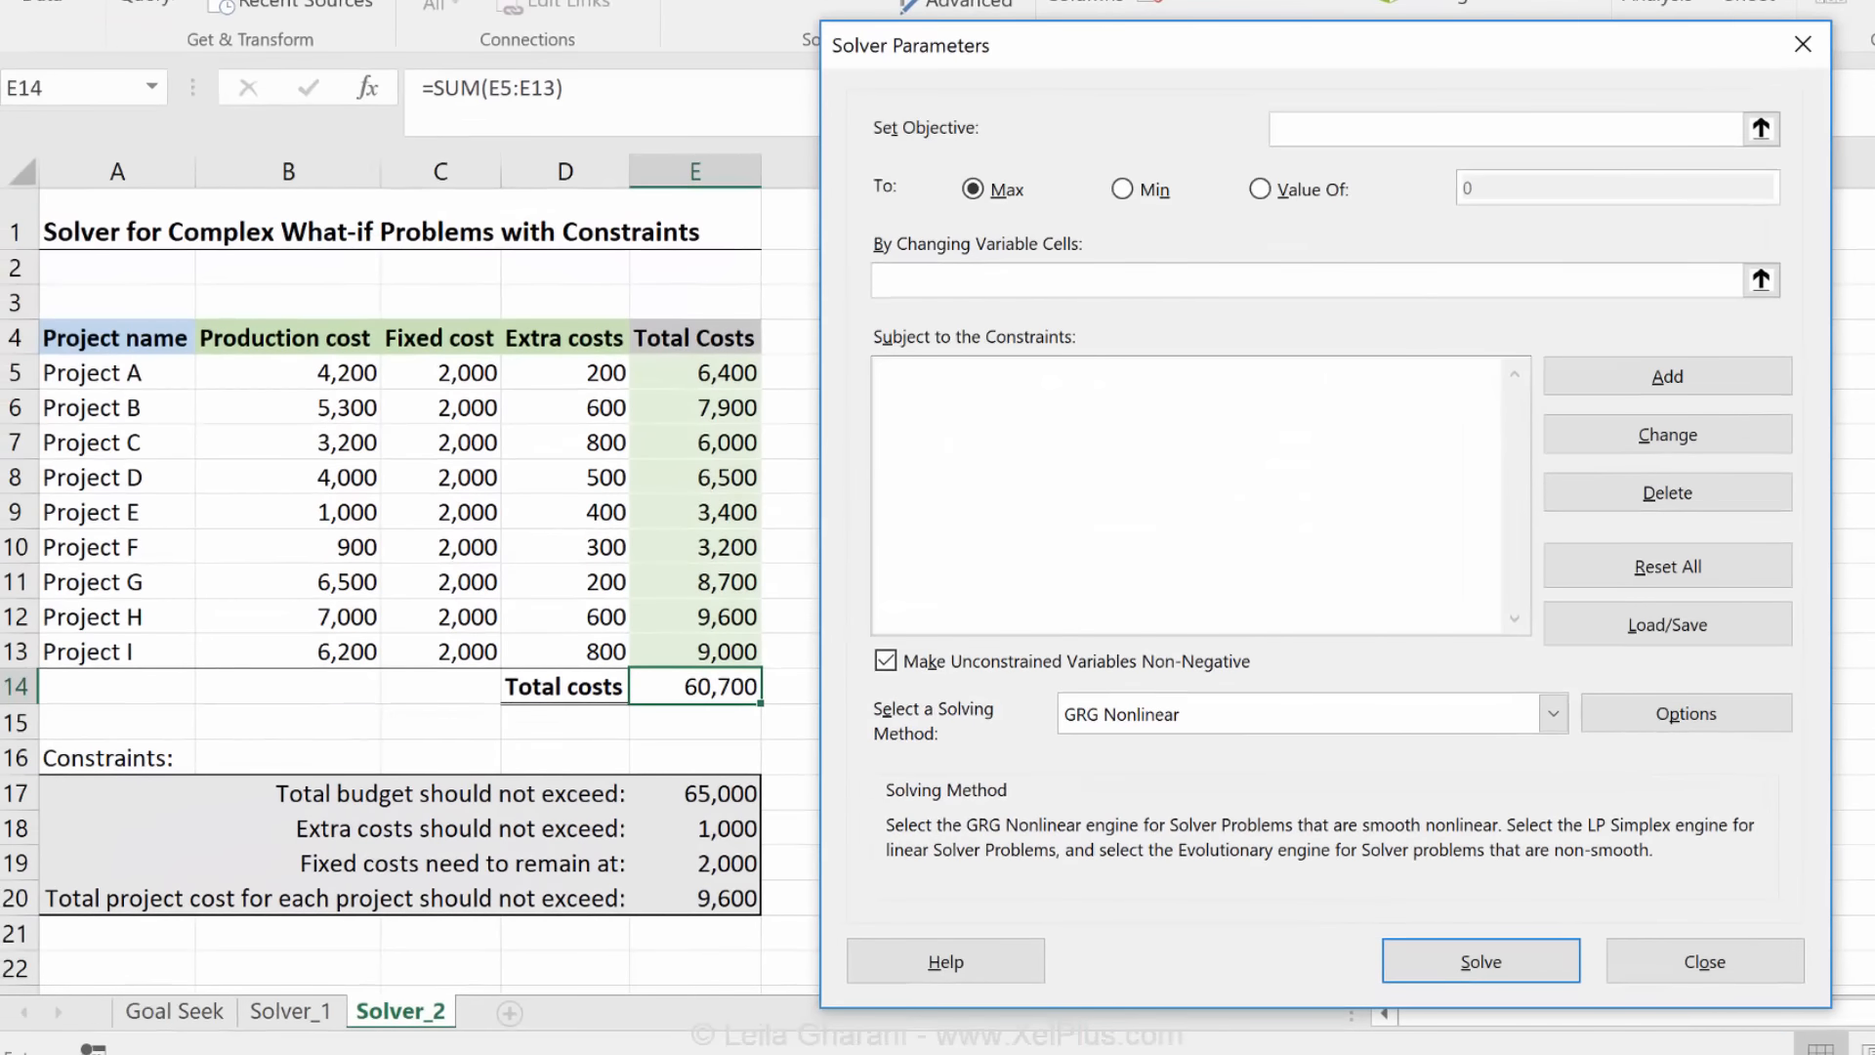
click(700, 685)
click(1260, 188)
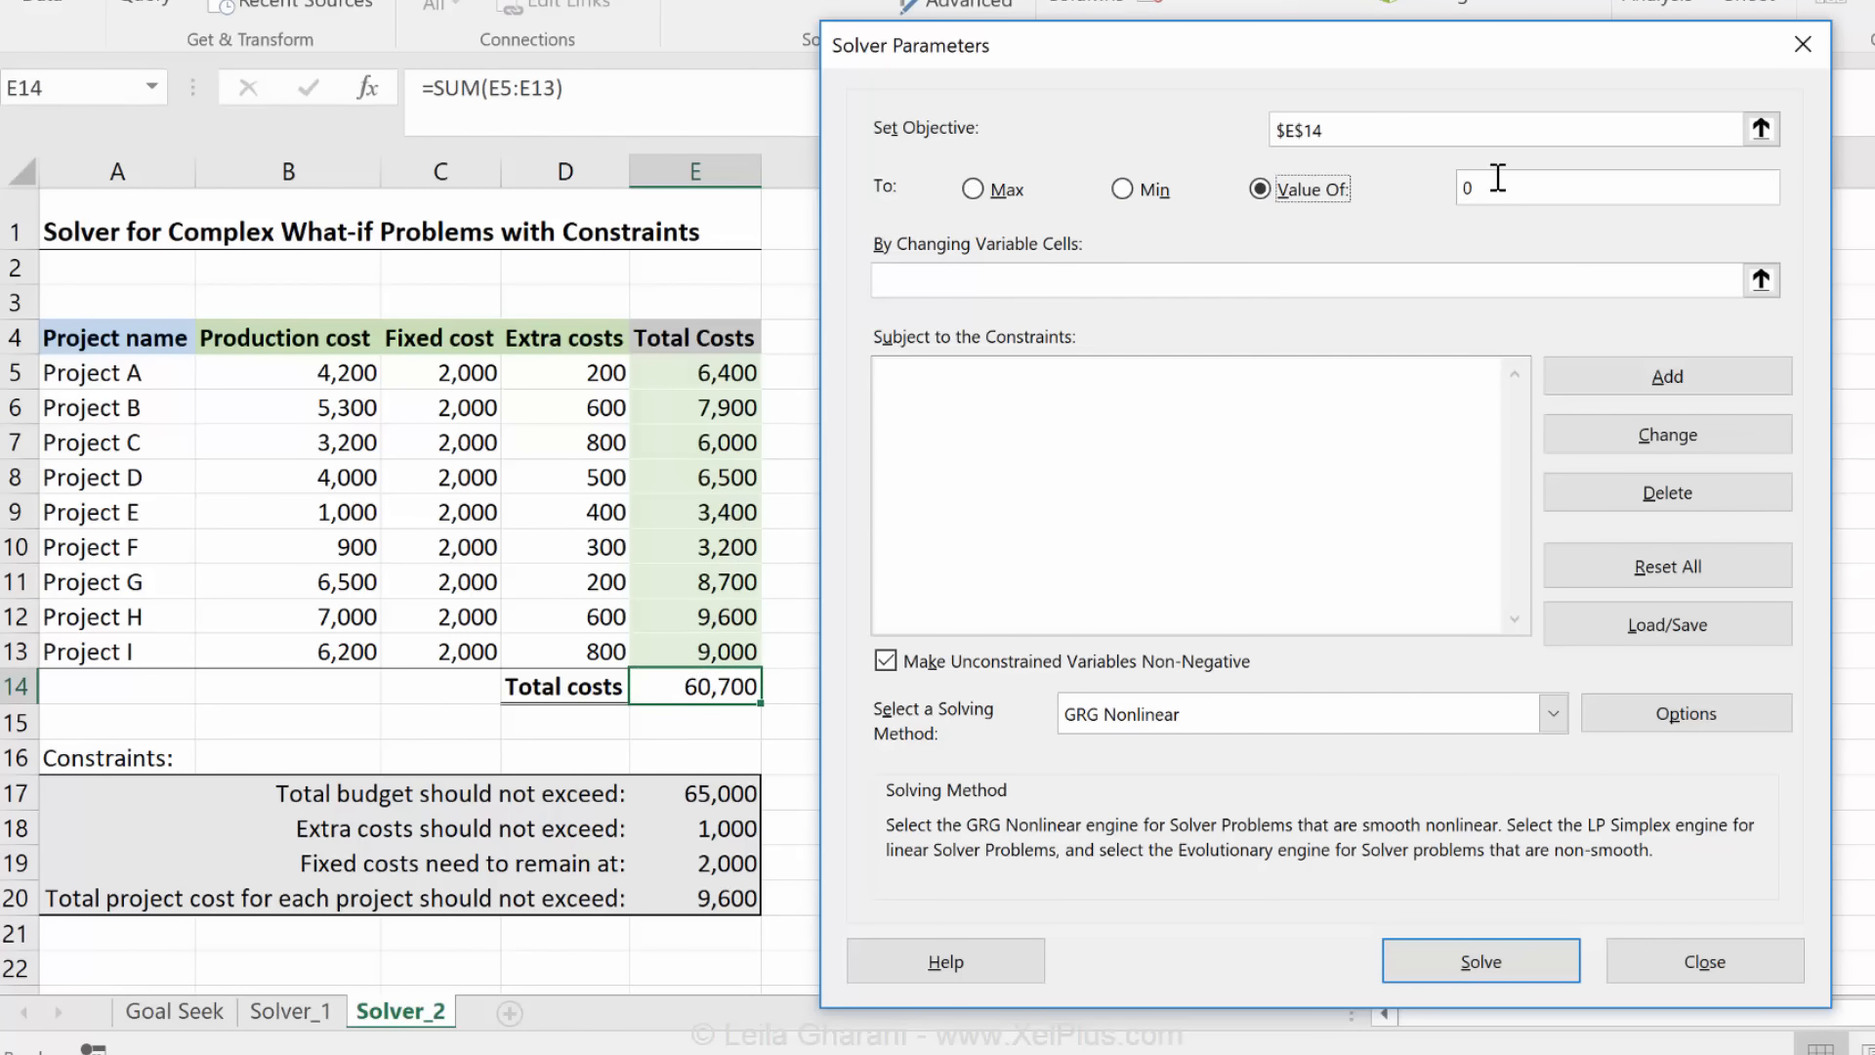
text(65000)
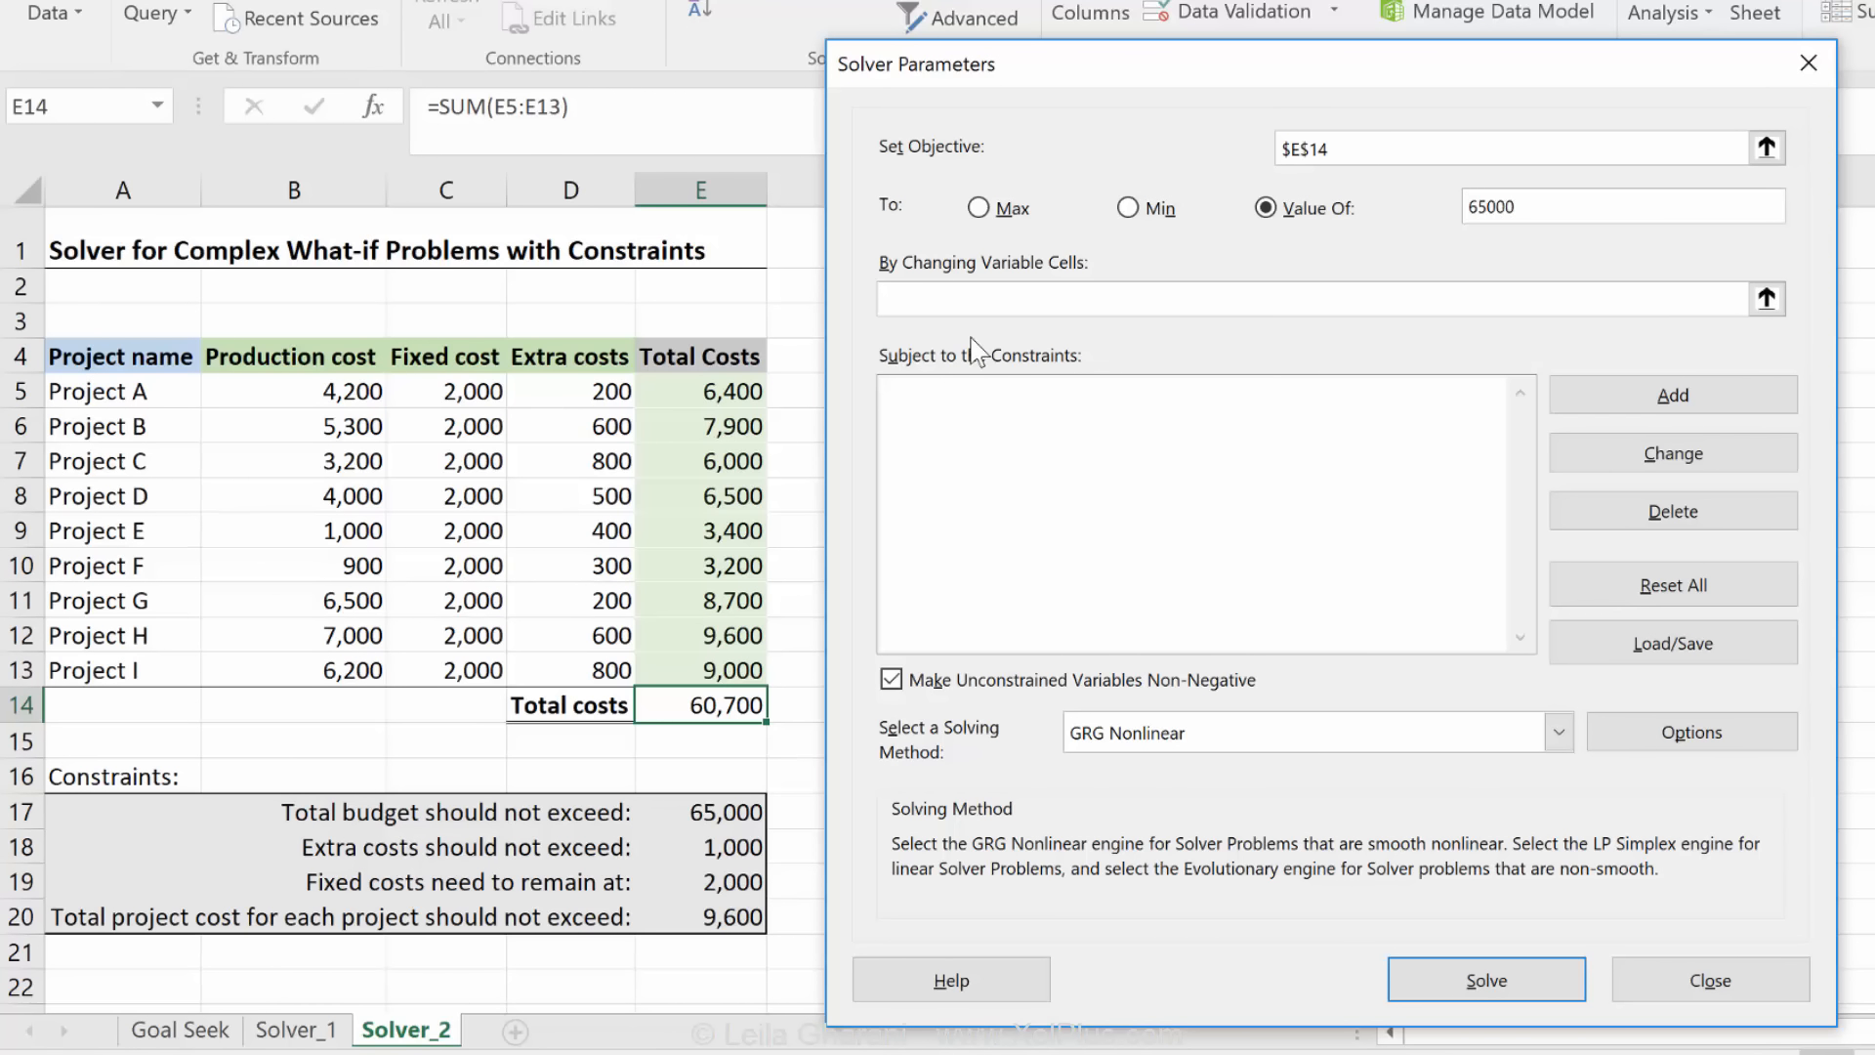
Set the changing variable cells to the extra costs (D5:D13) and the production costs (B5:B13)
click(973, 303)
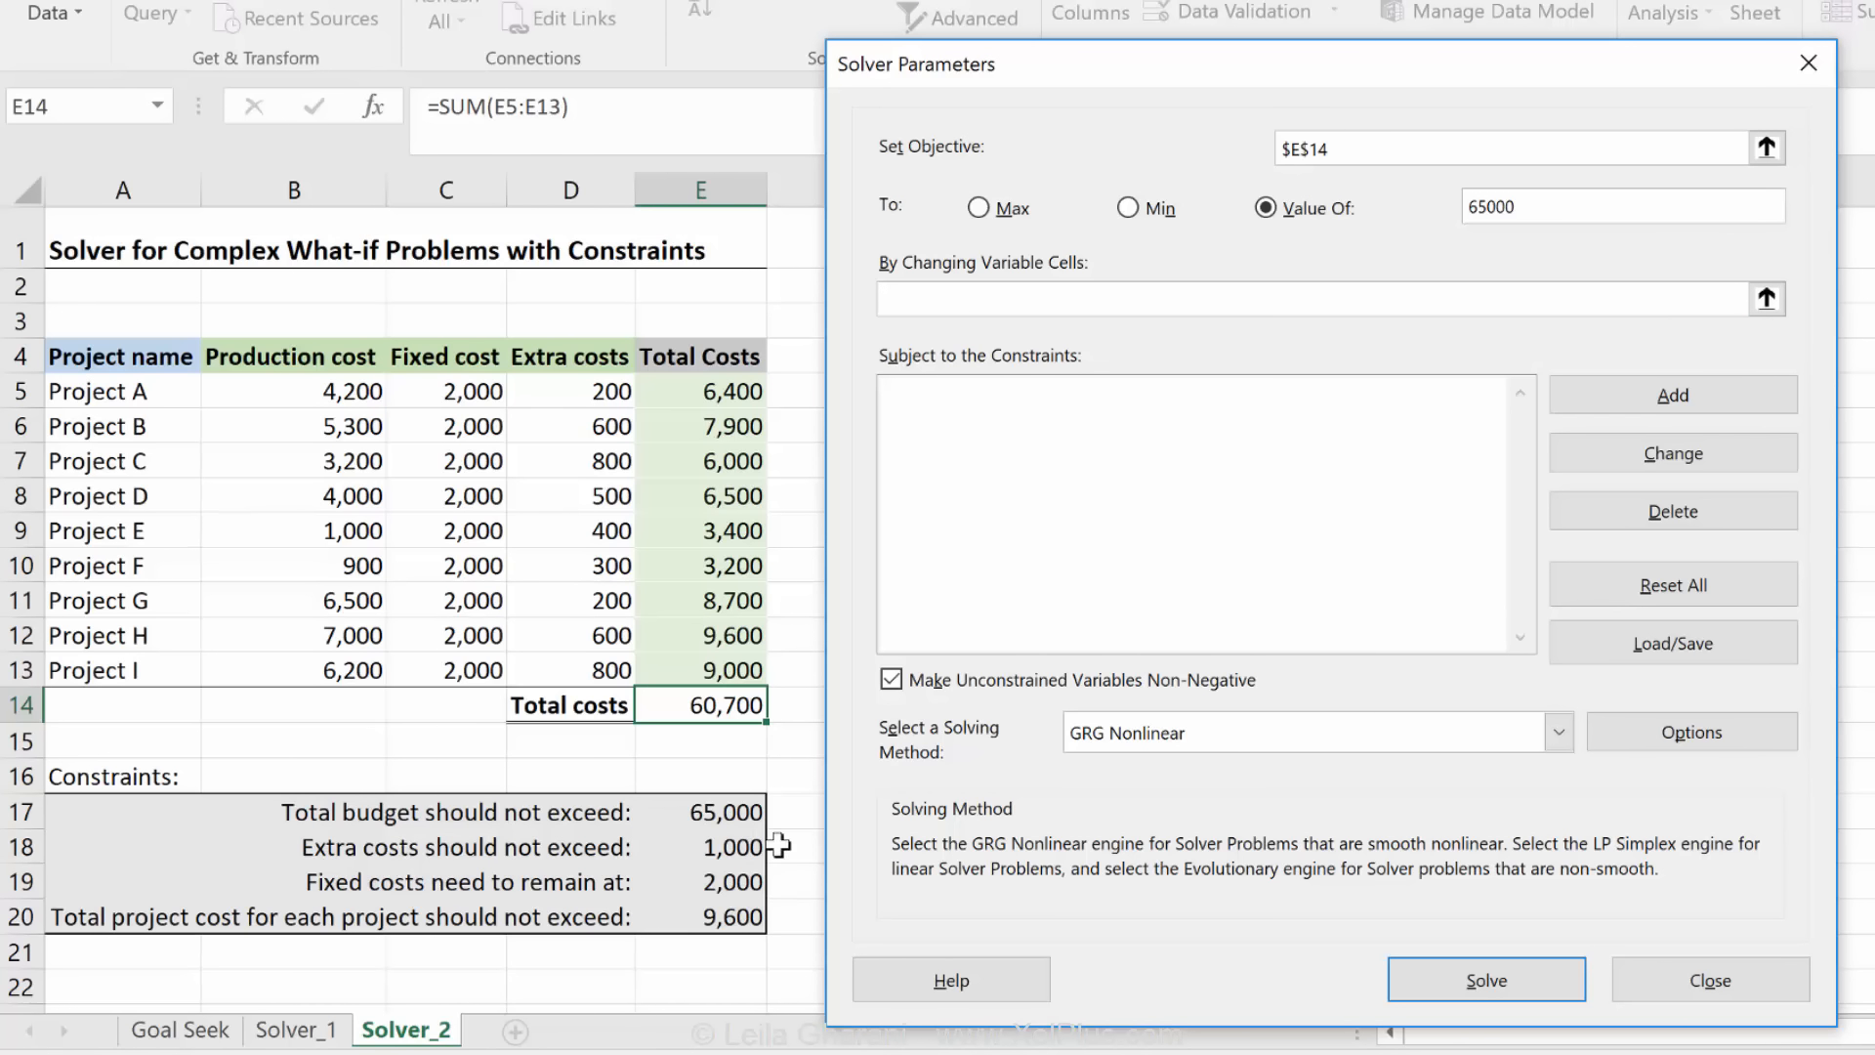
drag(602, 388, 577, 664)
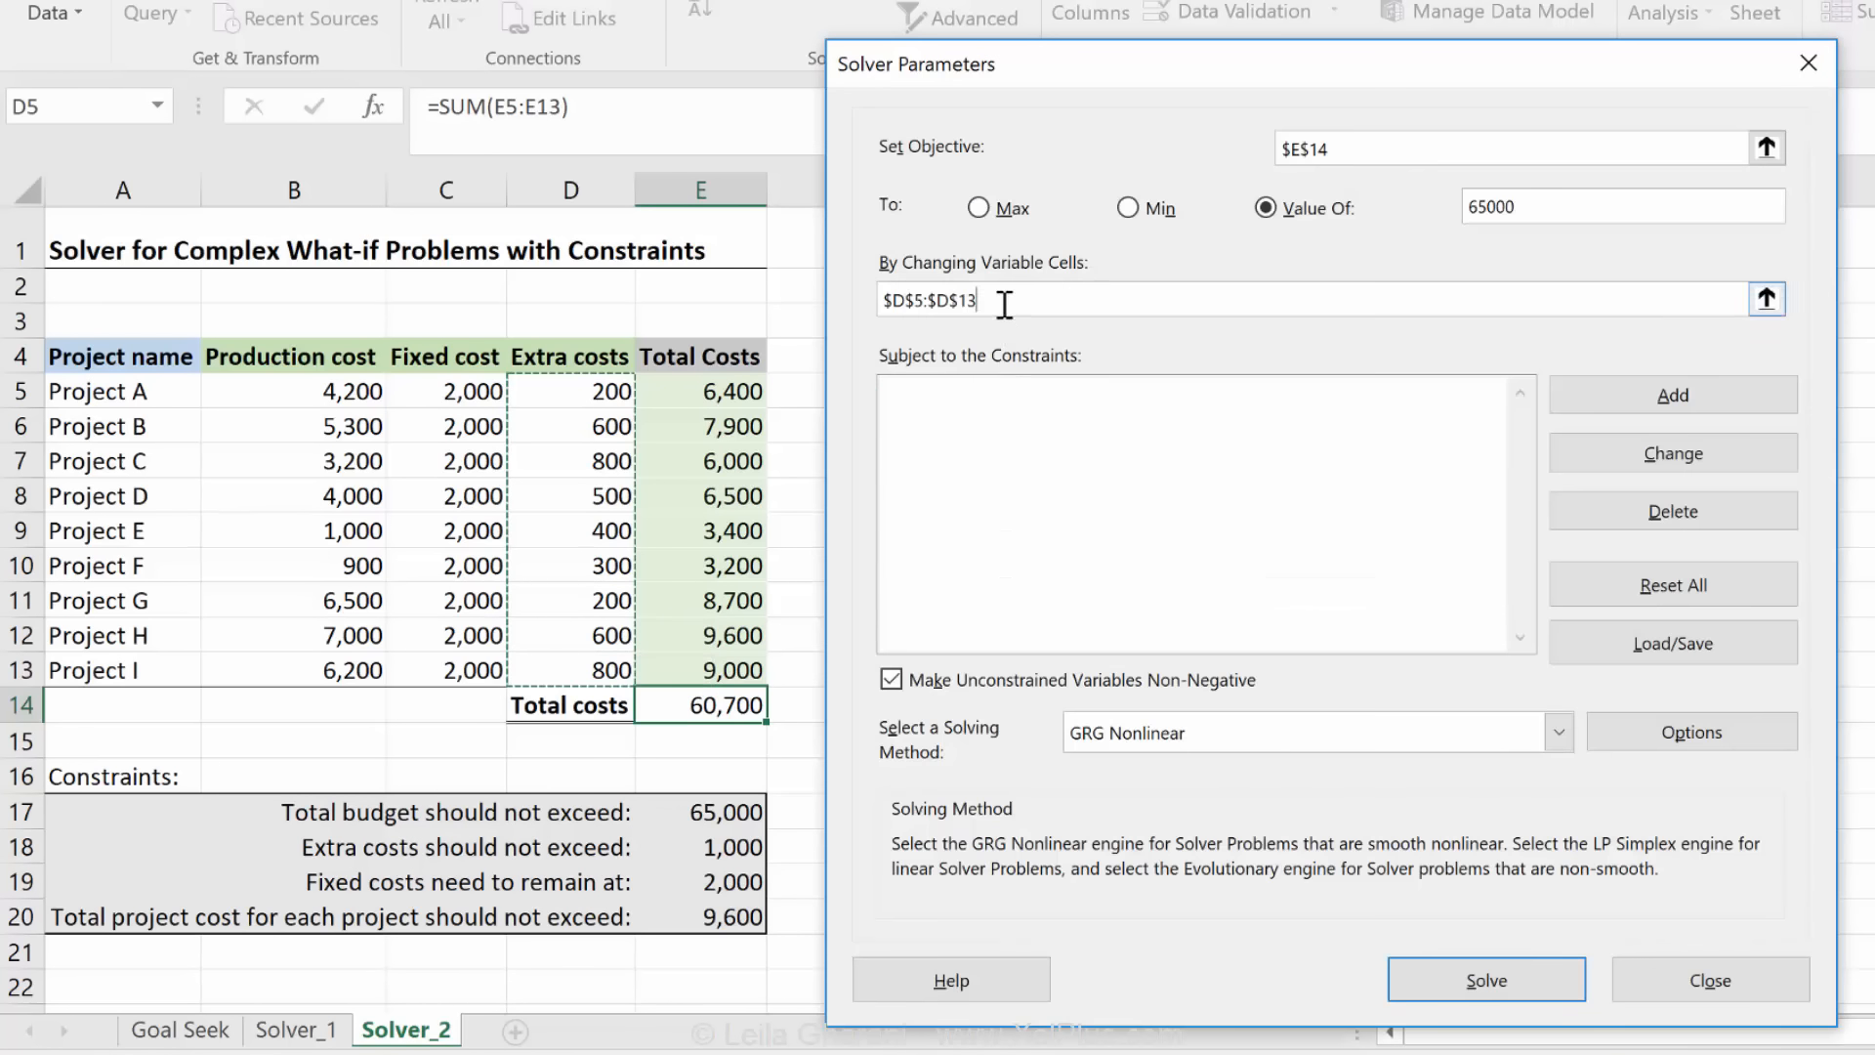
text(,)
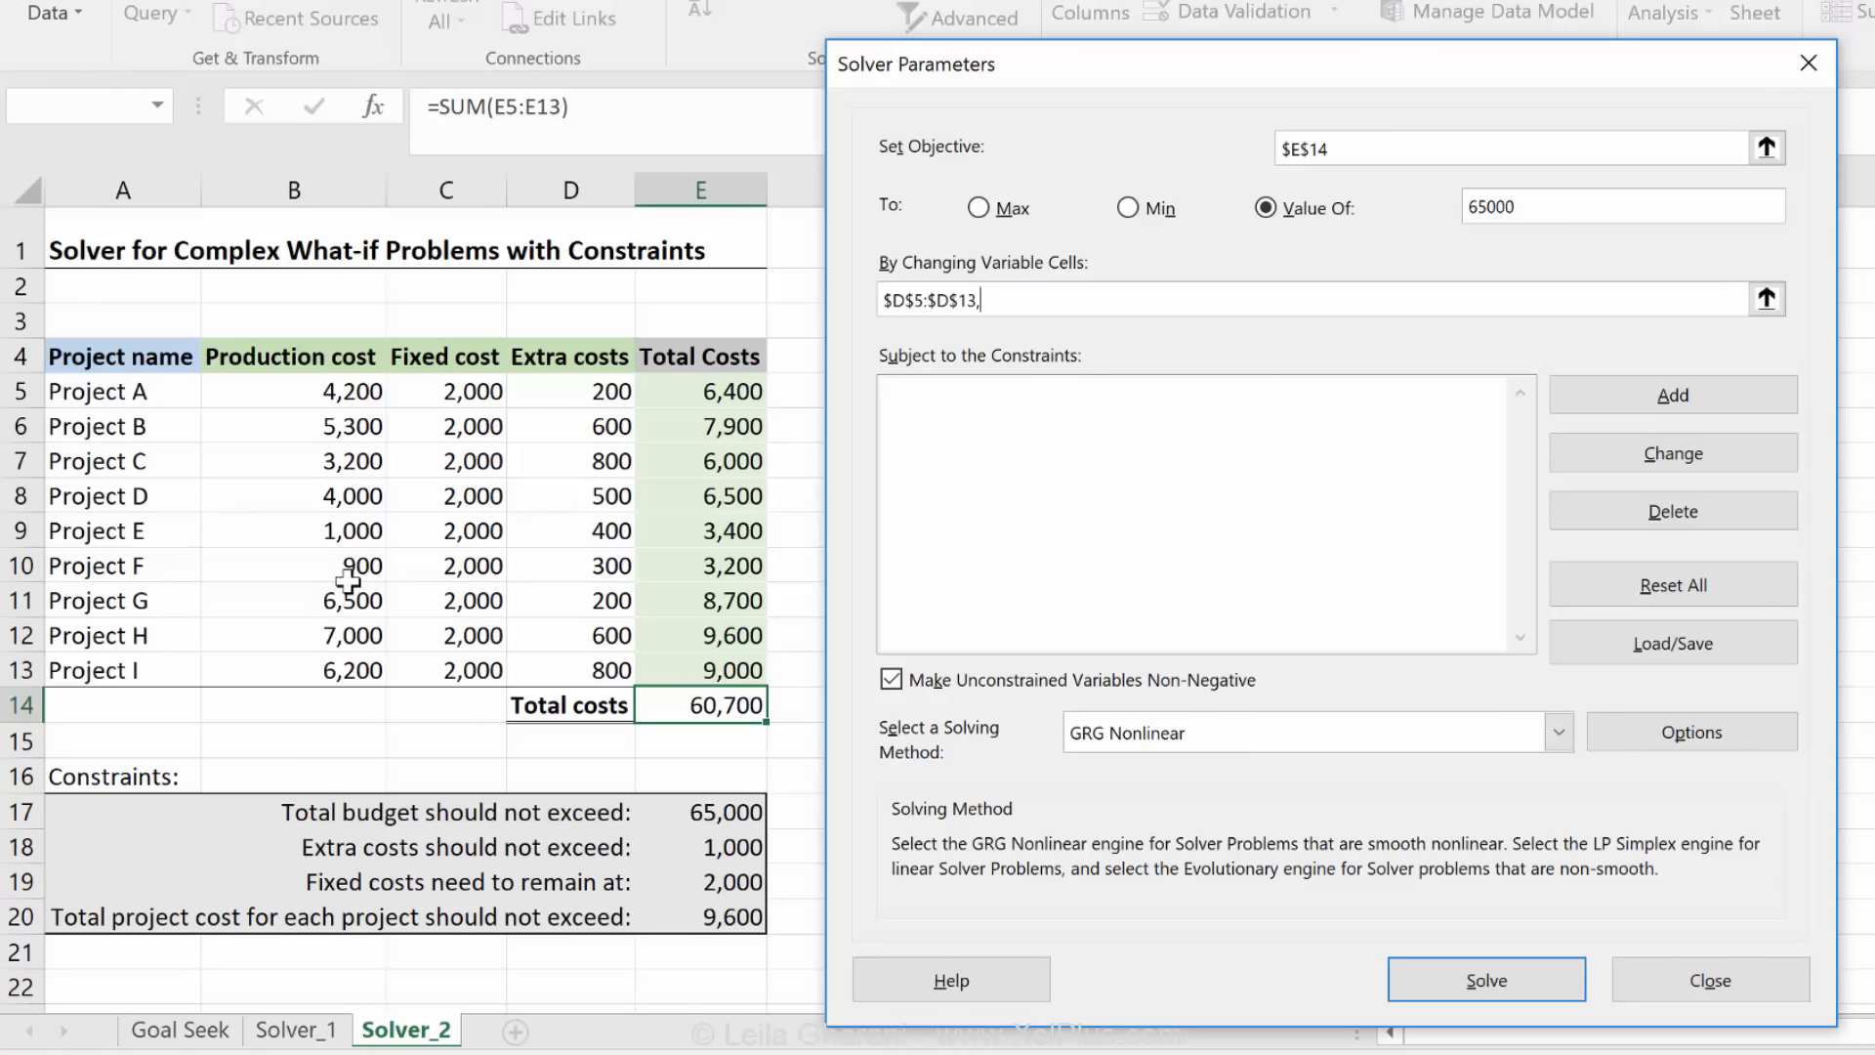
drag(288, 391, 300, 658)
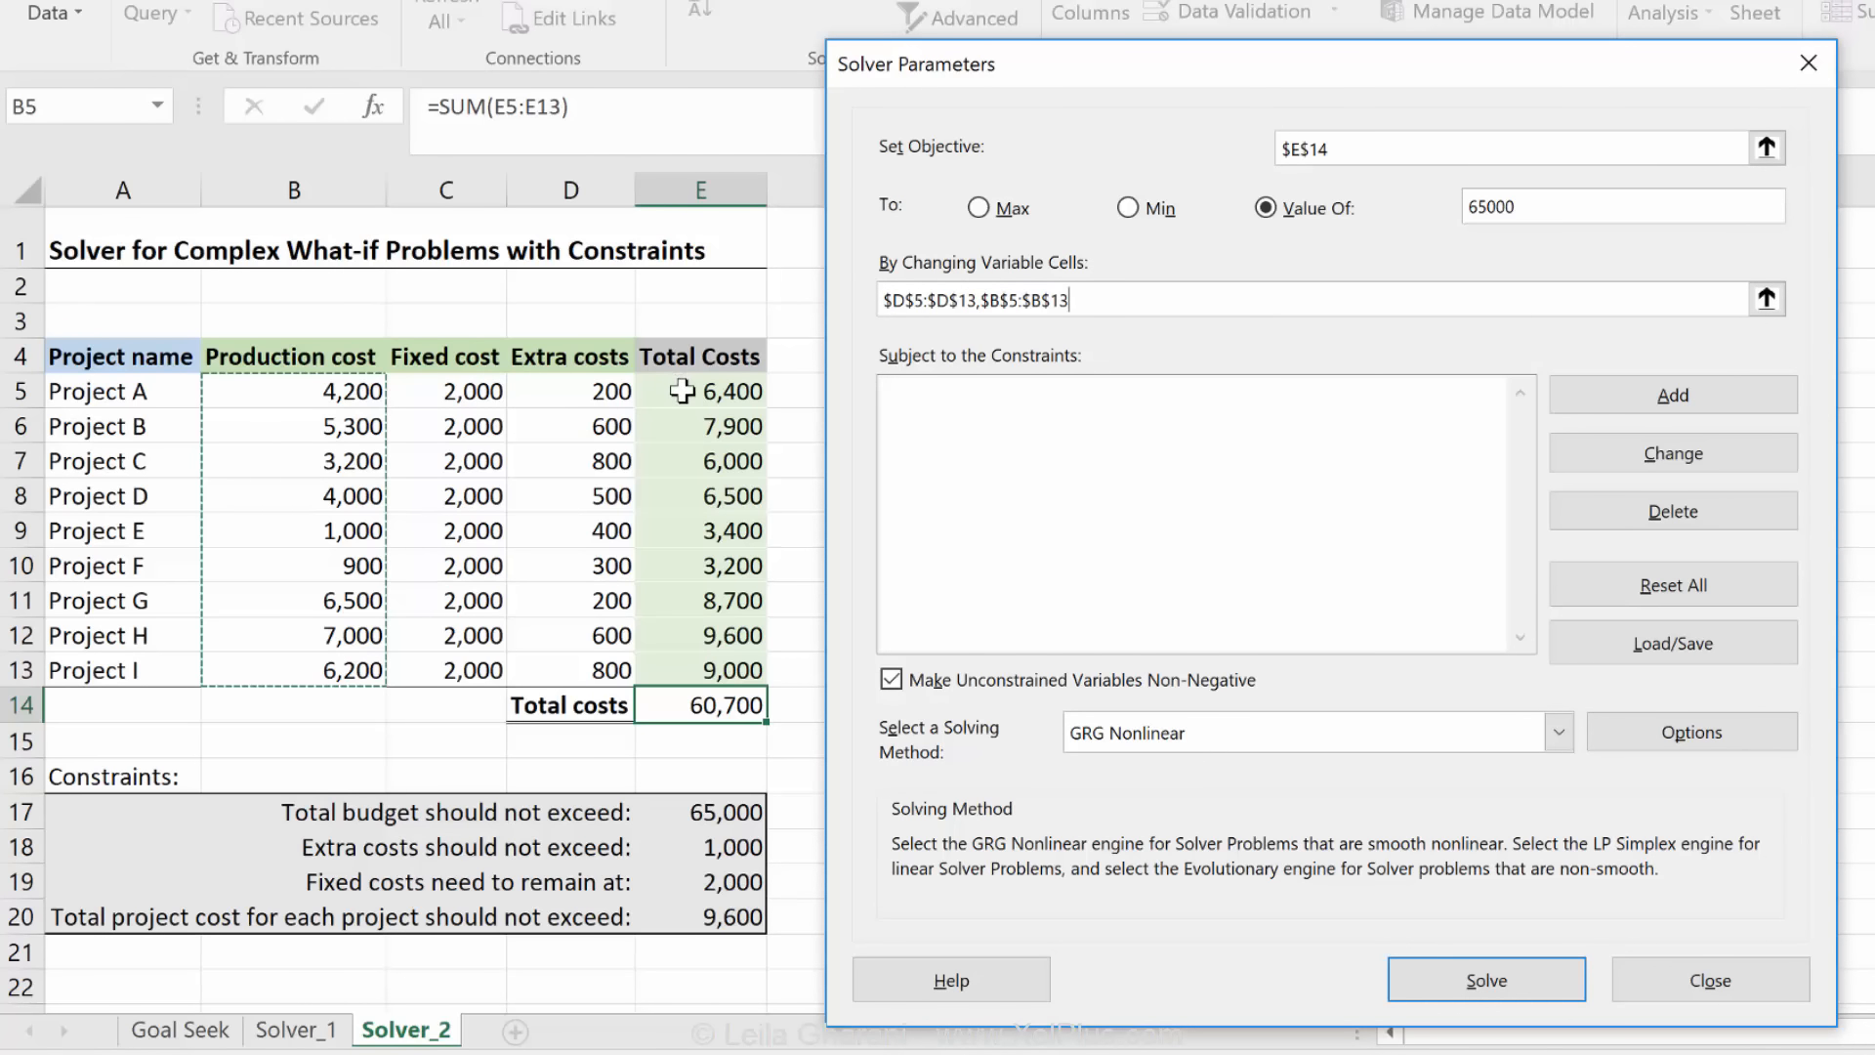
Add a constraint limiting the extra costs (D5:D13) to <= the extra costs limit in E18
click(1631, 400)
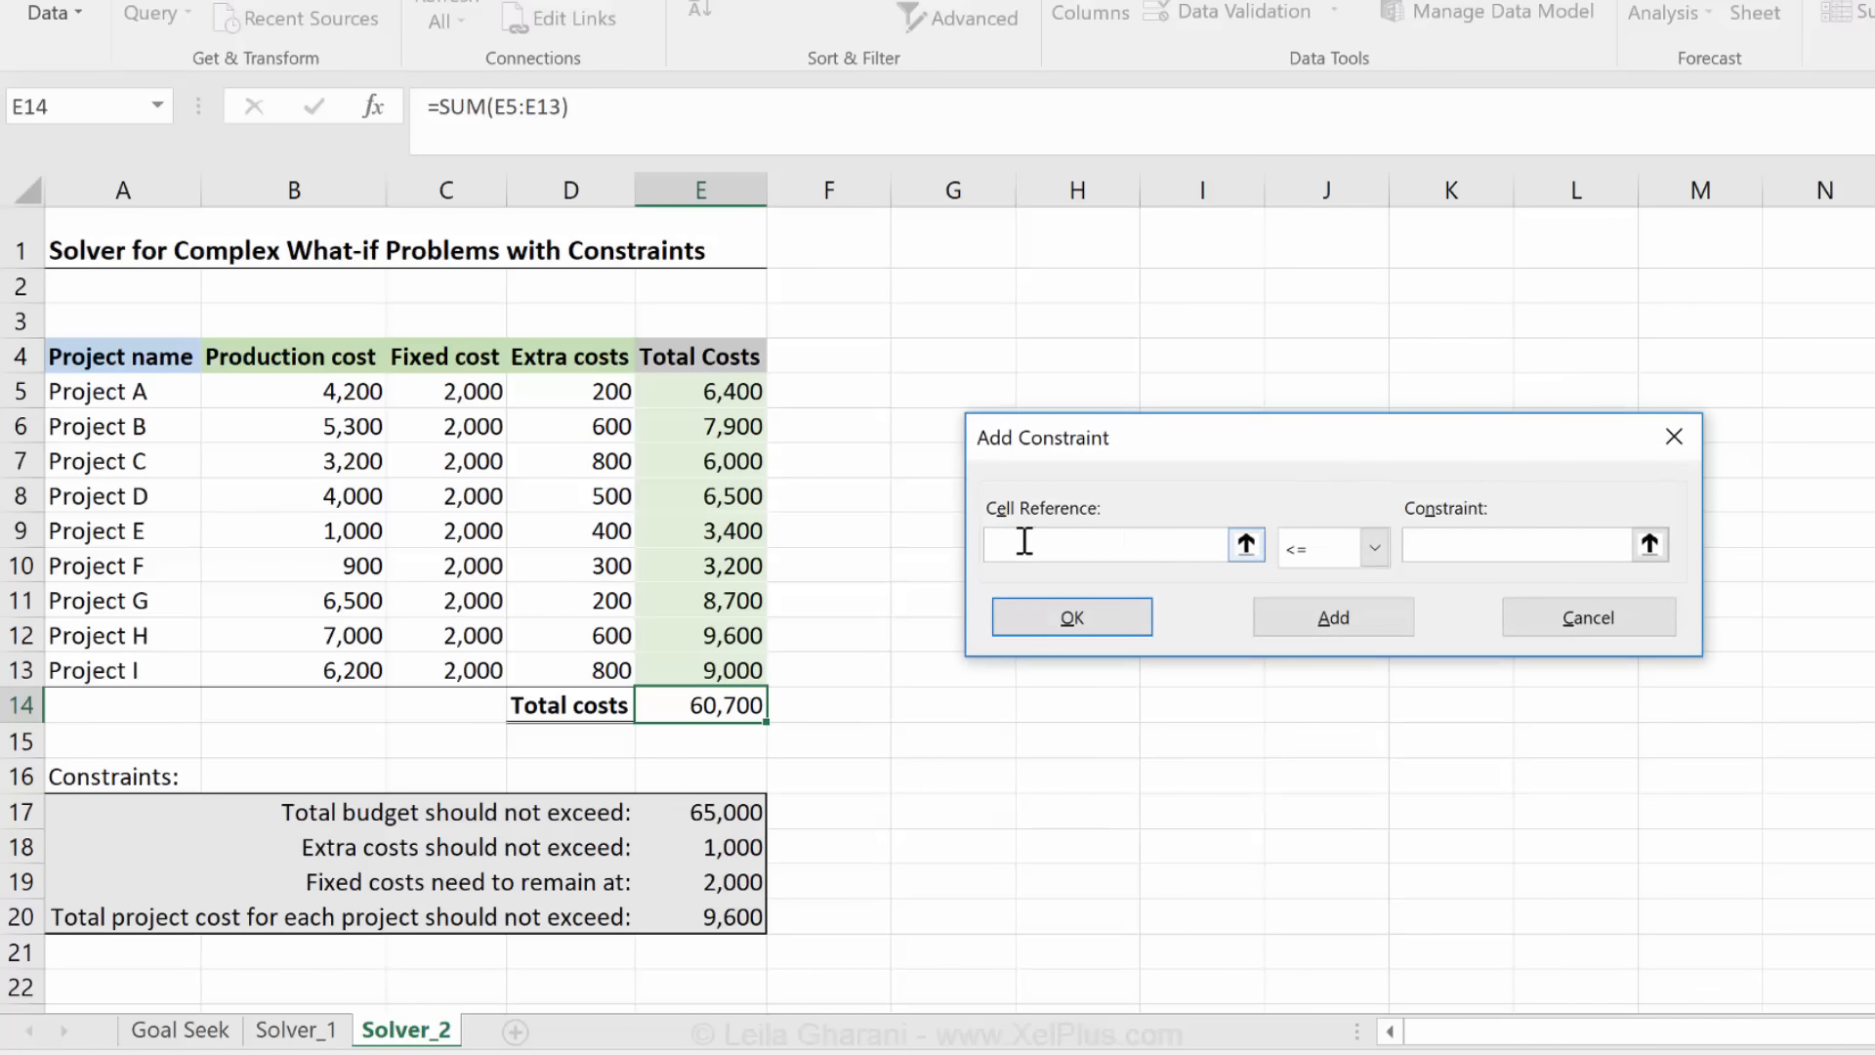
drag(567, 391, 570, 671)
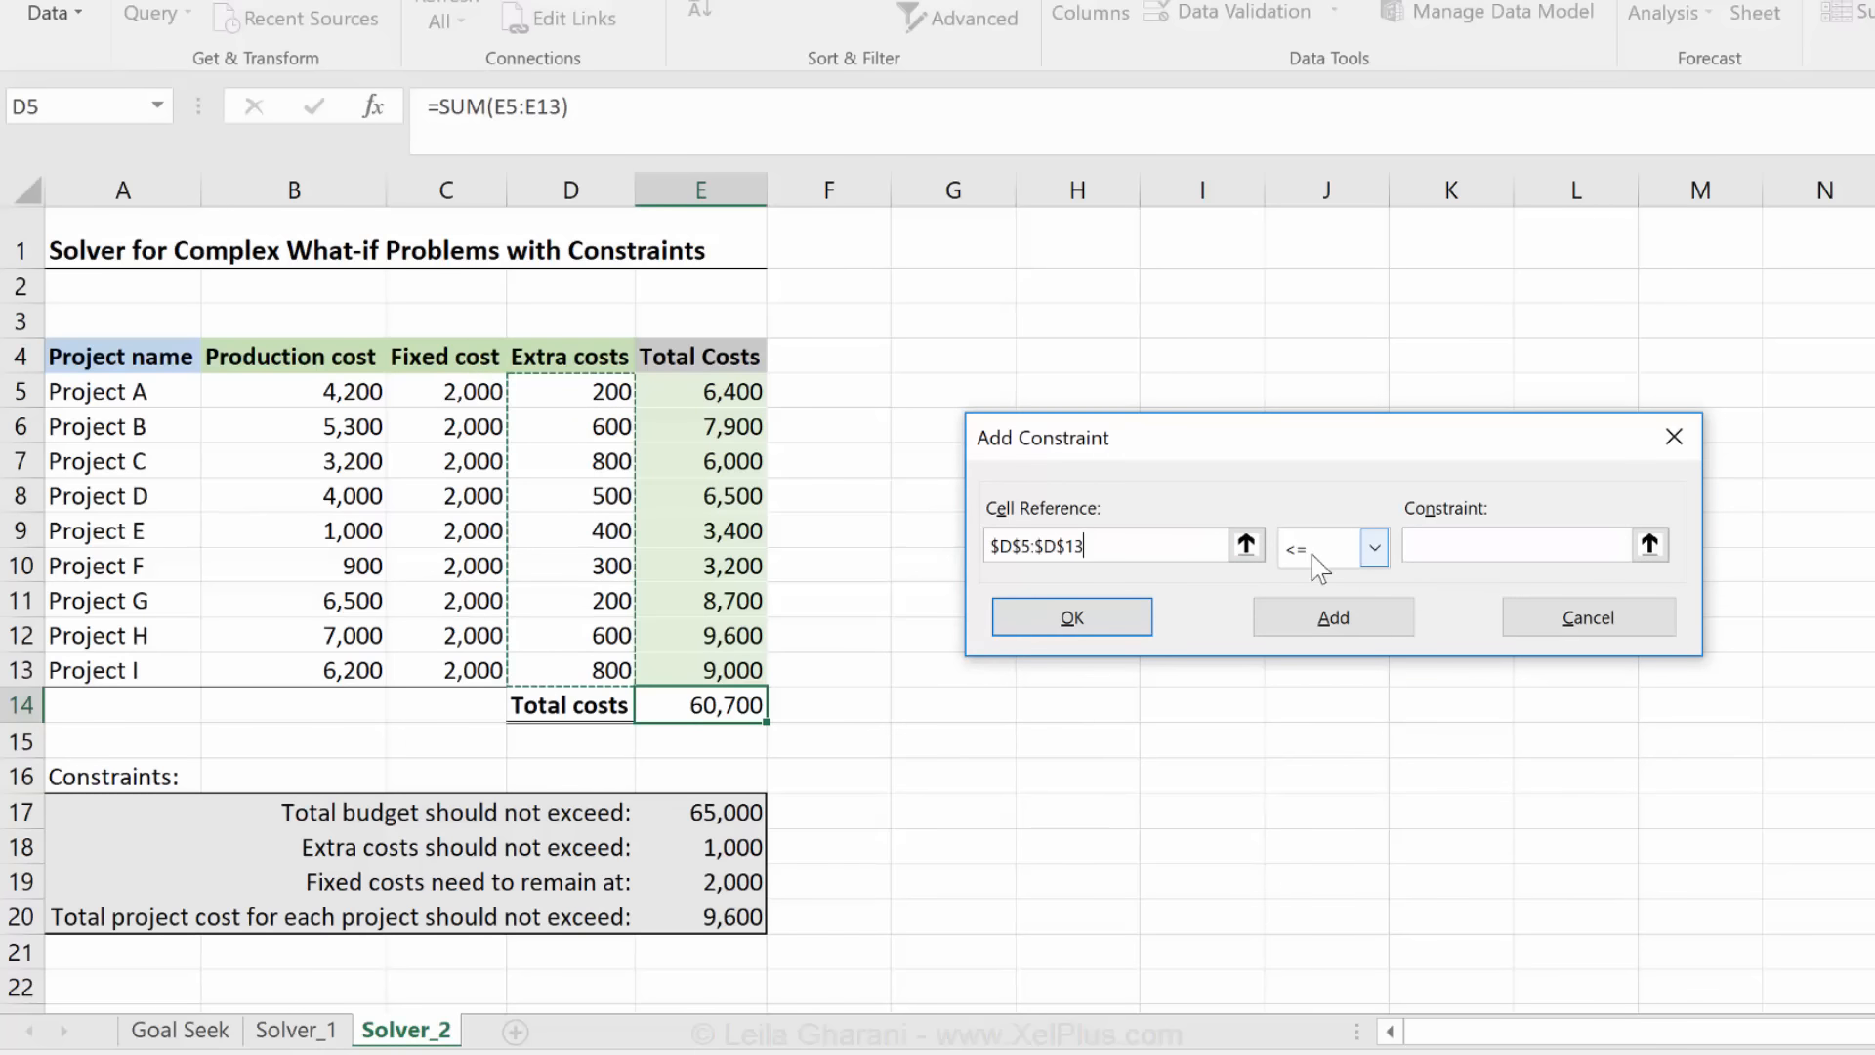
click(1451, 553)
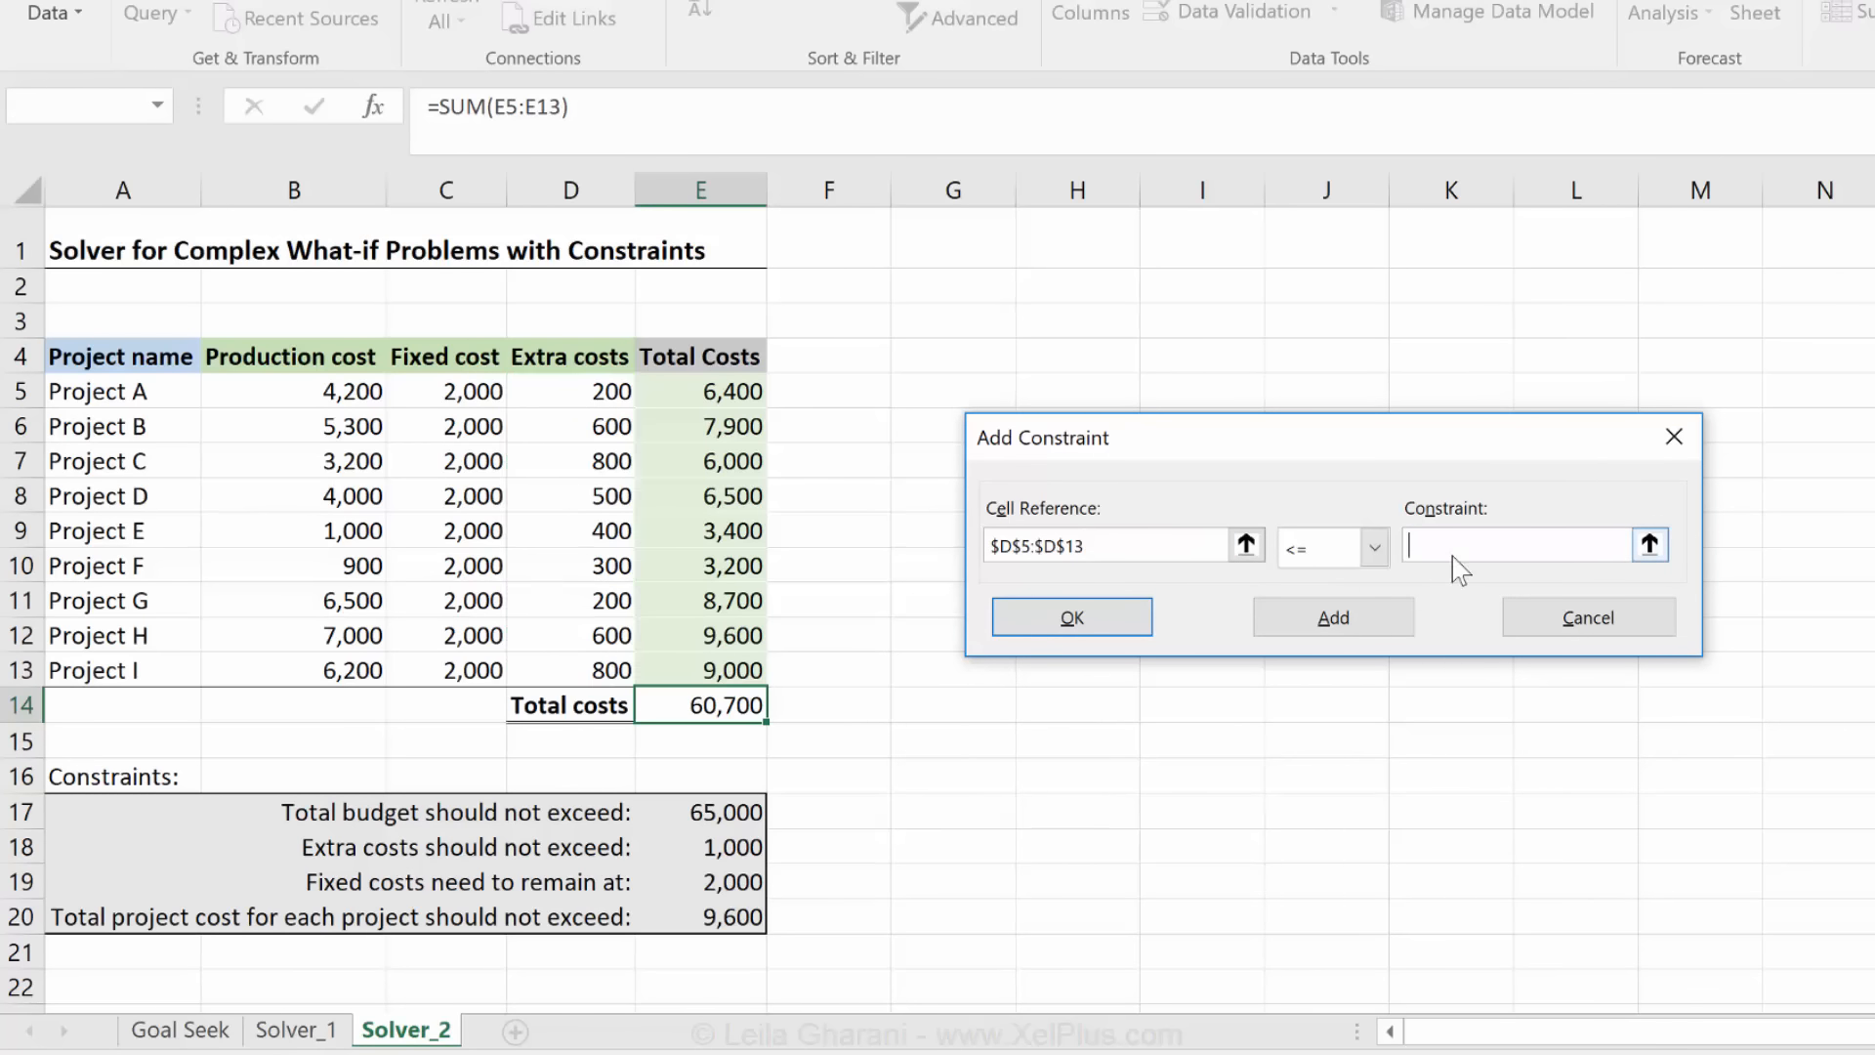
click(734, 848)
click(1293, 621)
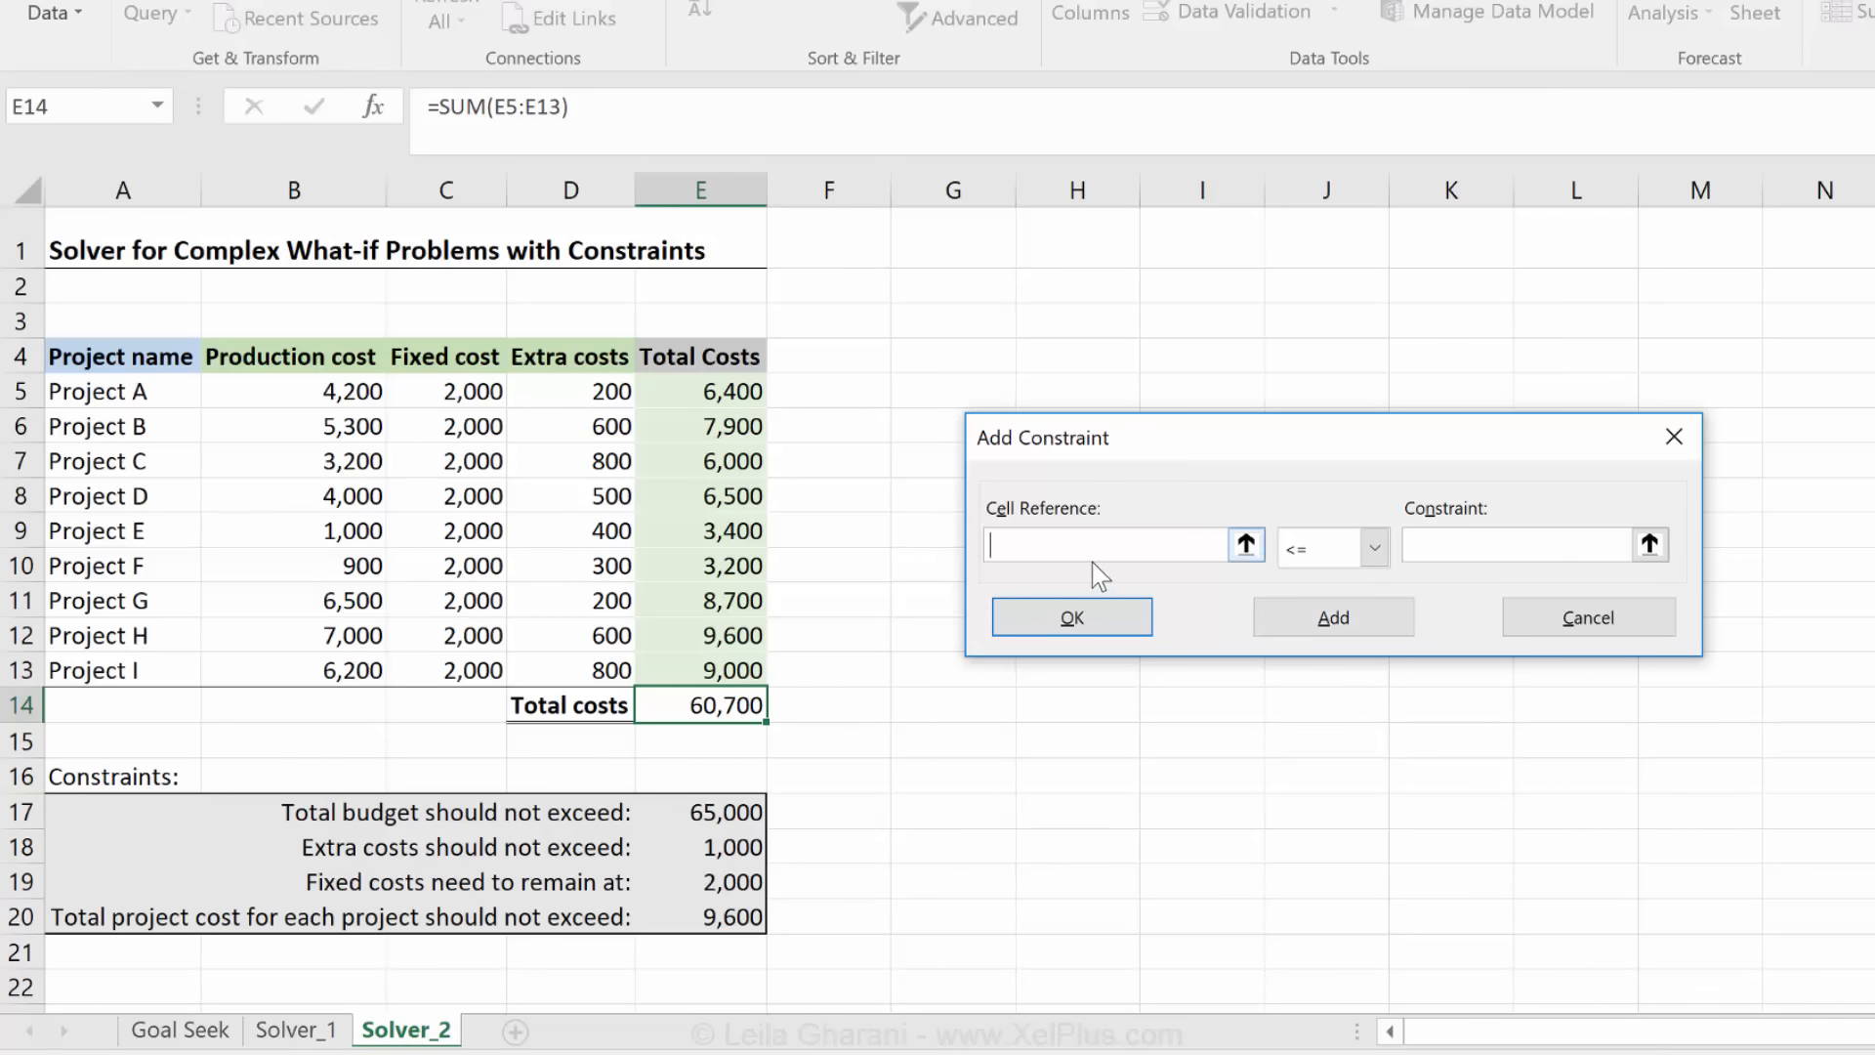
Add a constraint limiting each project's total costs (E5:E13) to <= E20, then solve the model and keep the solution
drag(708, 396, 722, 670)
click(1428, 546)
click(688, 914)
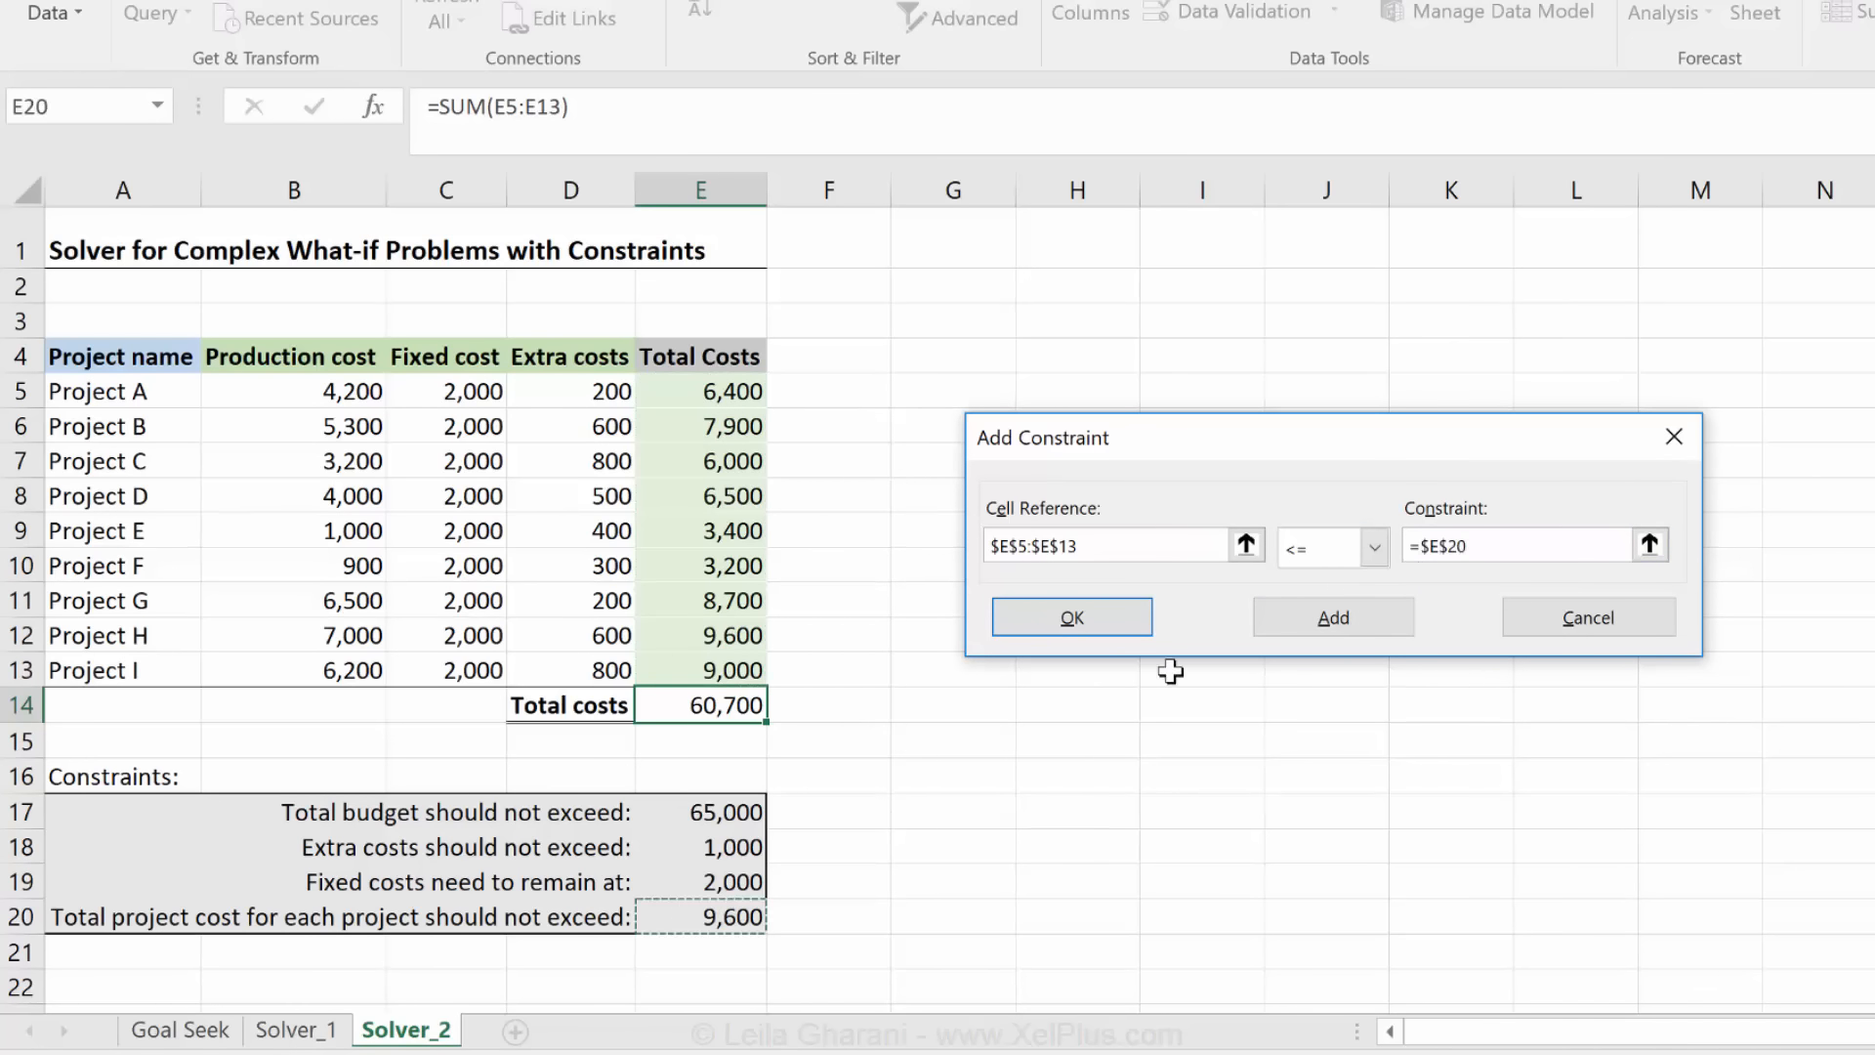
click(1119, 629)
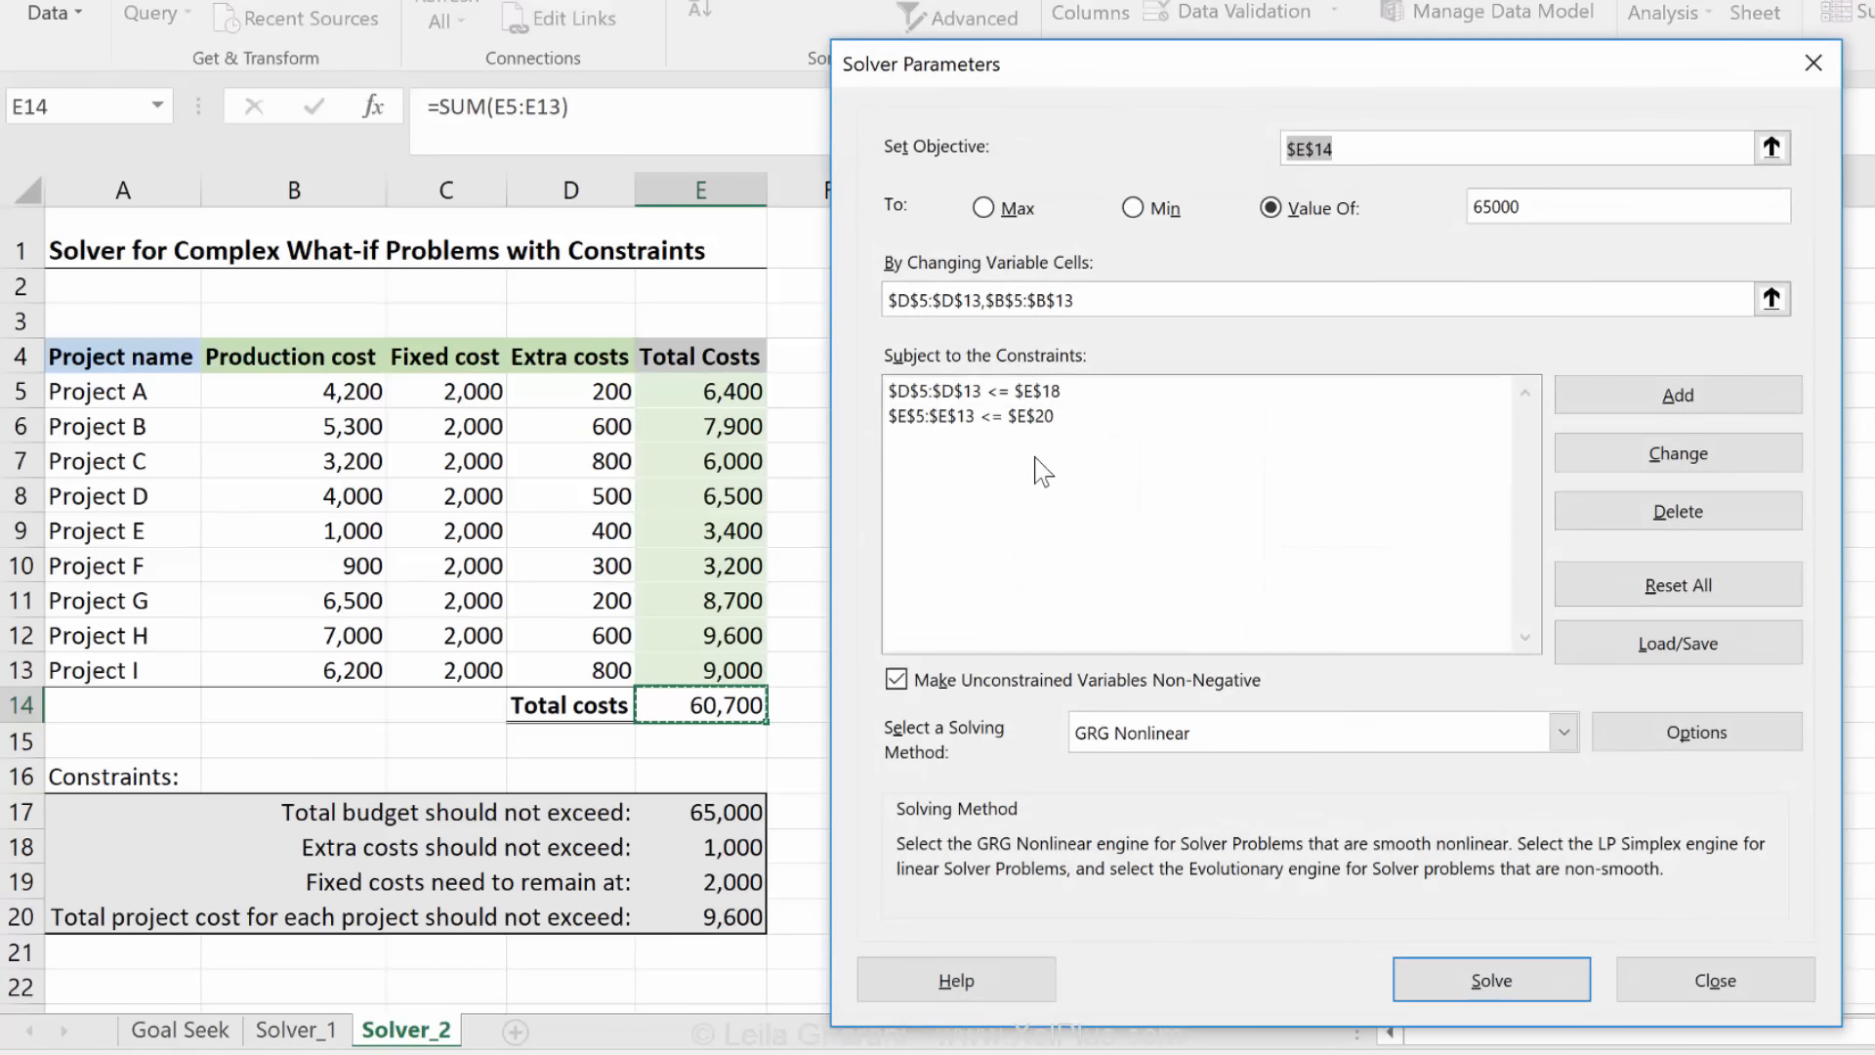
click(1507, 984)
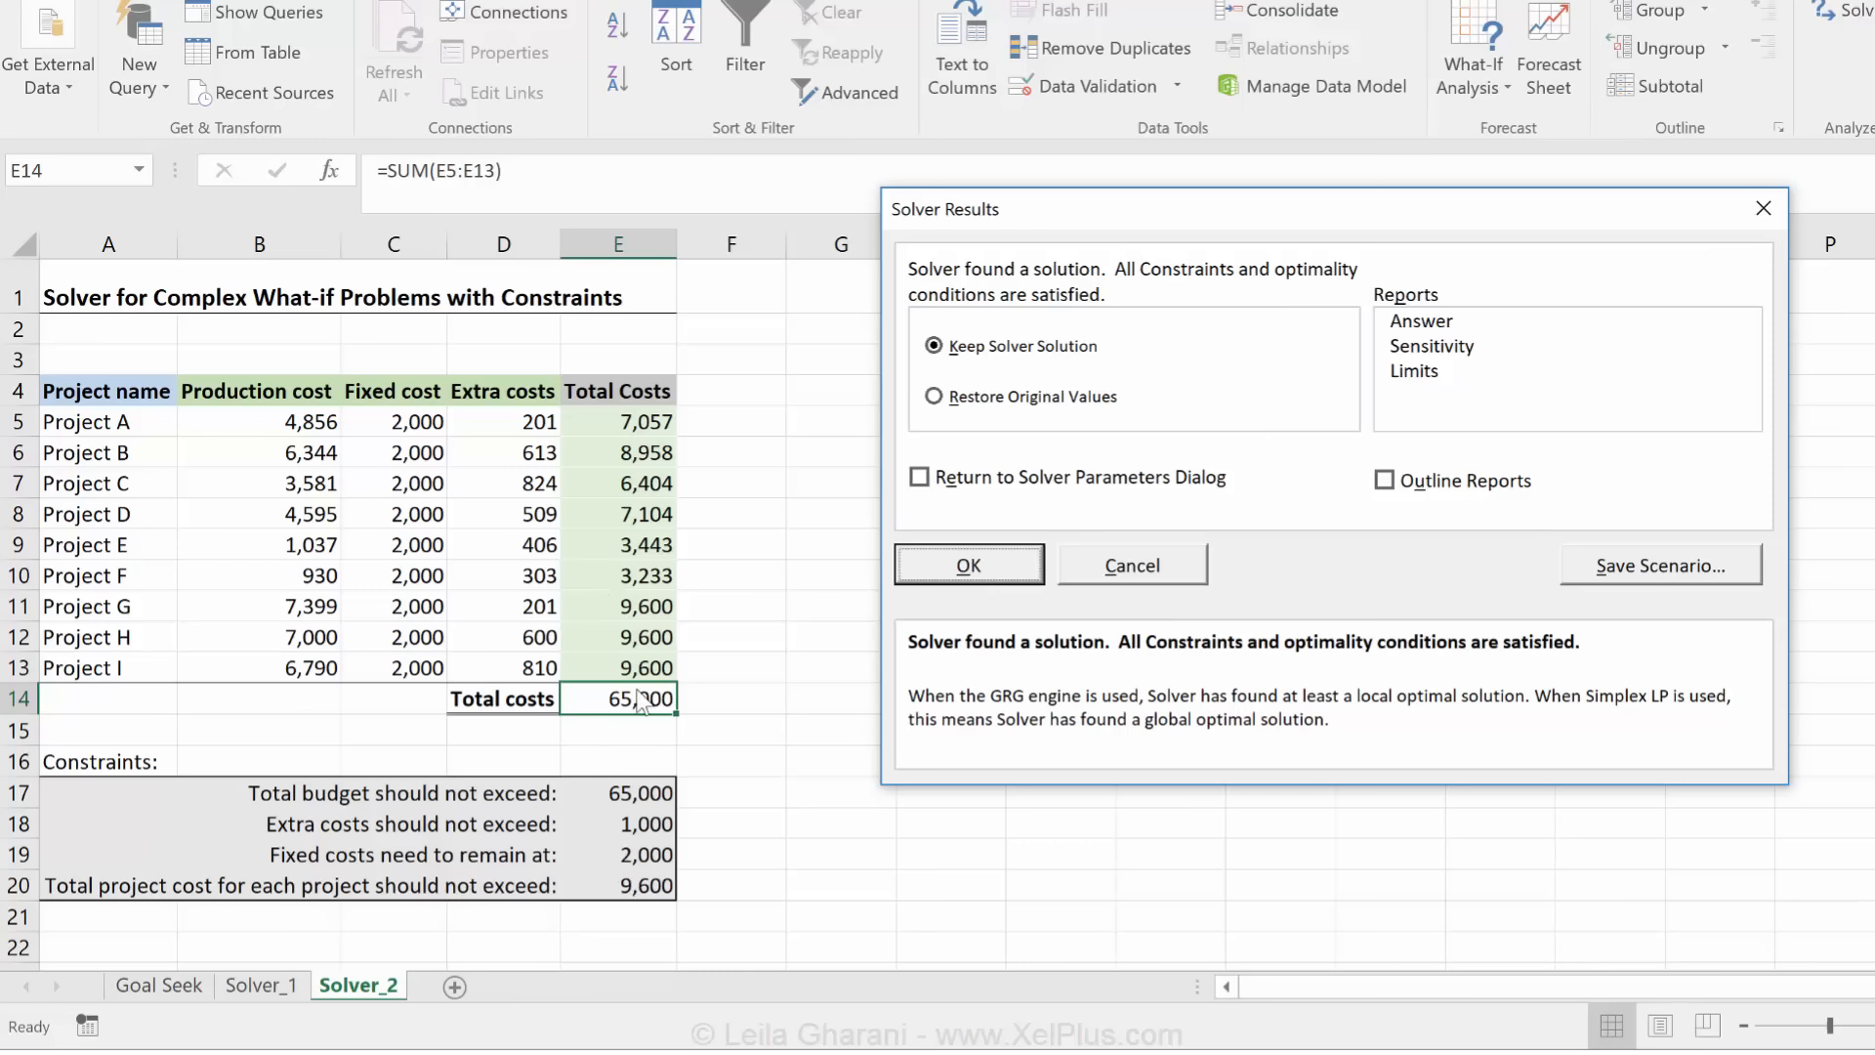
click(924, 566)
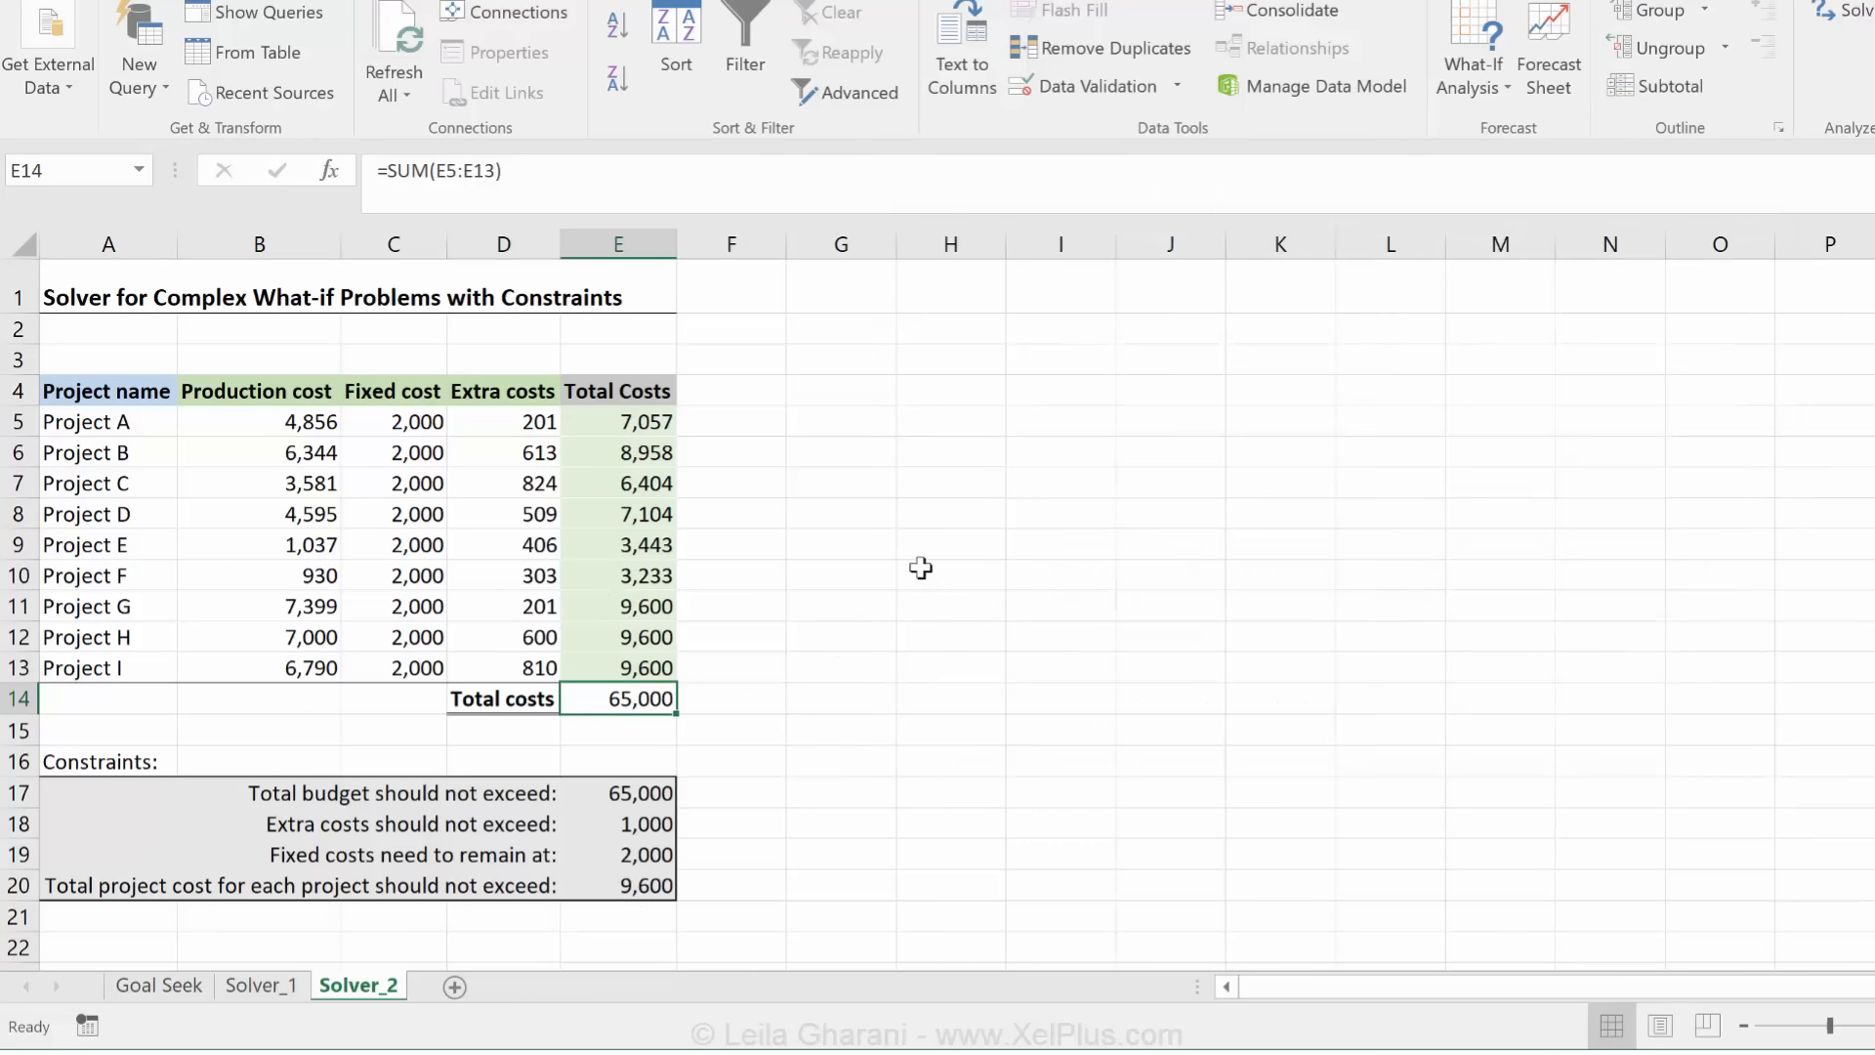